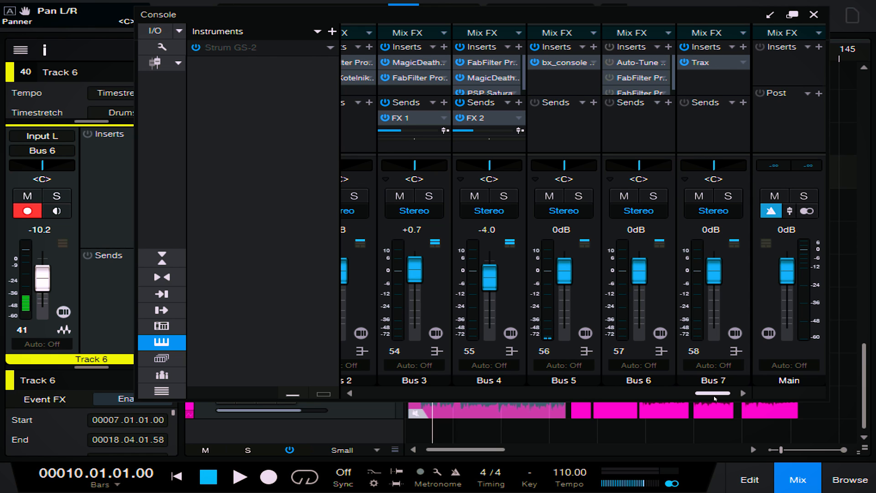
Try Bus 6 at +2.0 dB during playback and restore its volume to 0 dB
key("space")
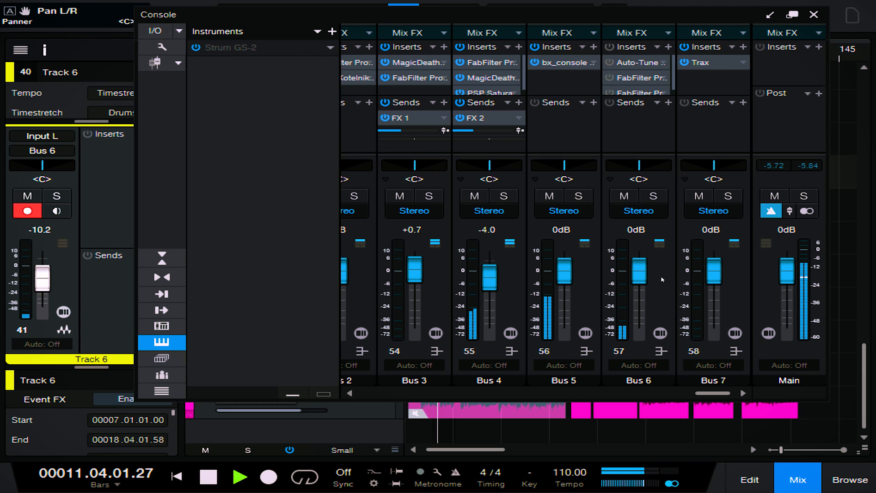
left_click_drag(645, 276, 653, 272)
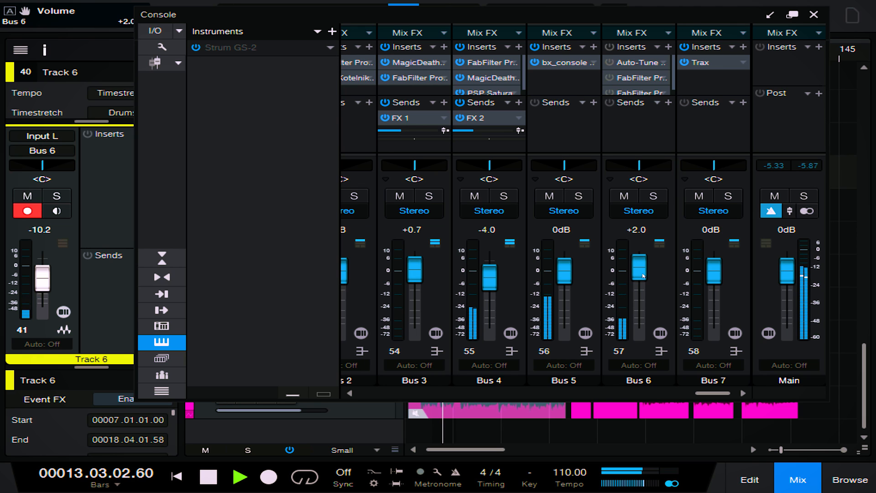
left_click(642, 228)
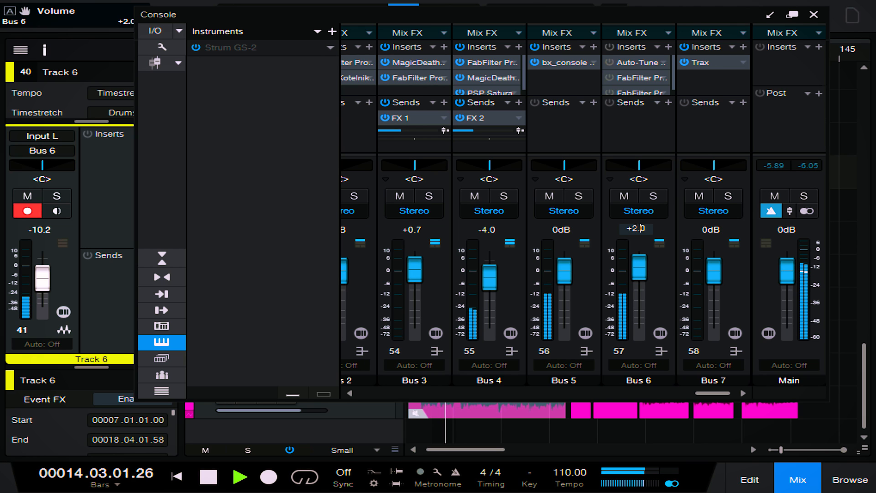
type("0")
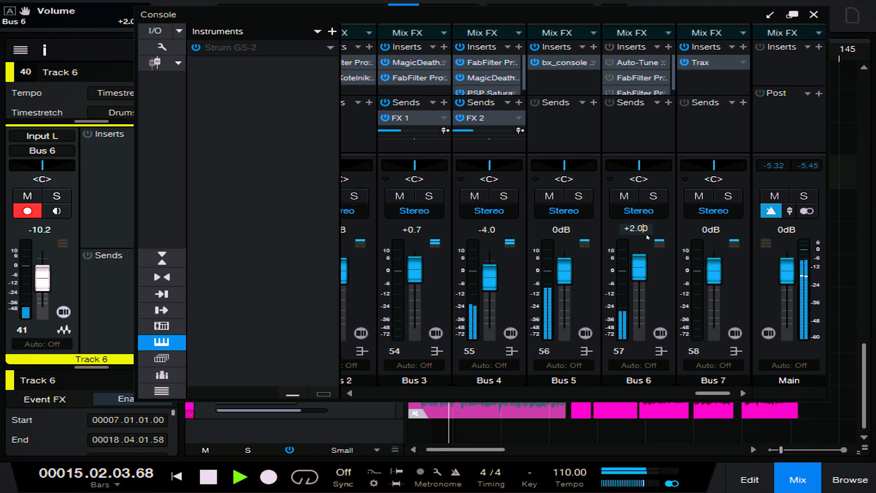
left_click_drag(649, 228, 619, 230)
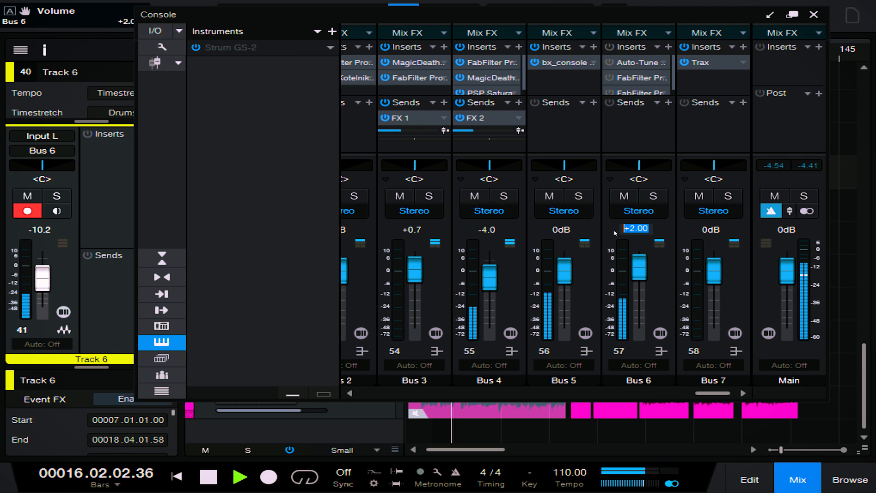
type("0")
key("Return")
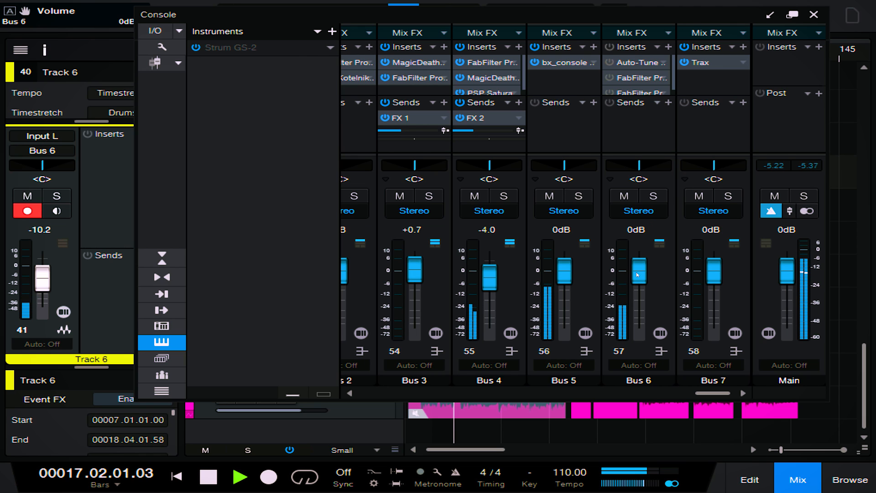
key("space")
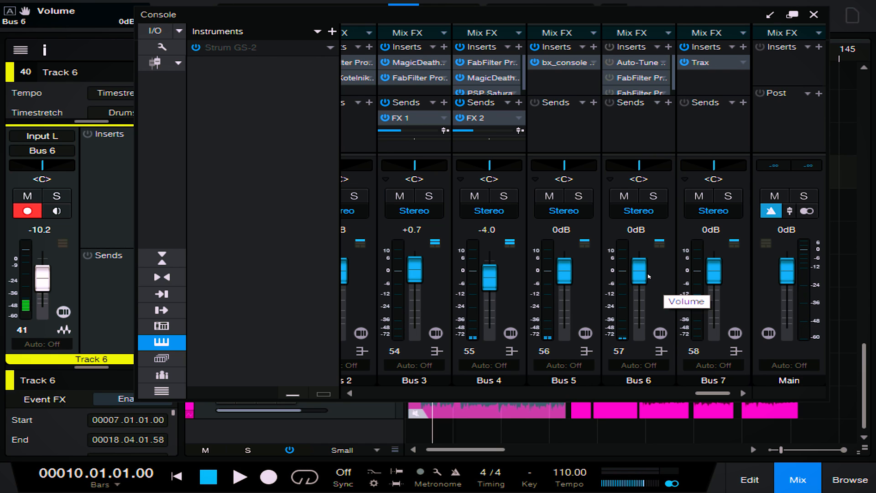
Solo Bus 6, close the console and play back the soloed tracks in the arrangement
left_click(654, 196)
key("space")
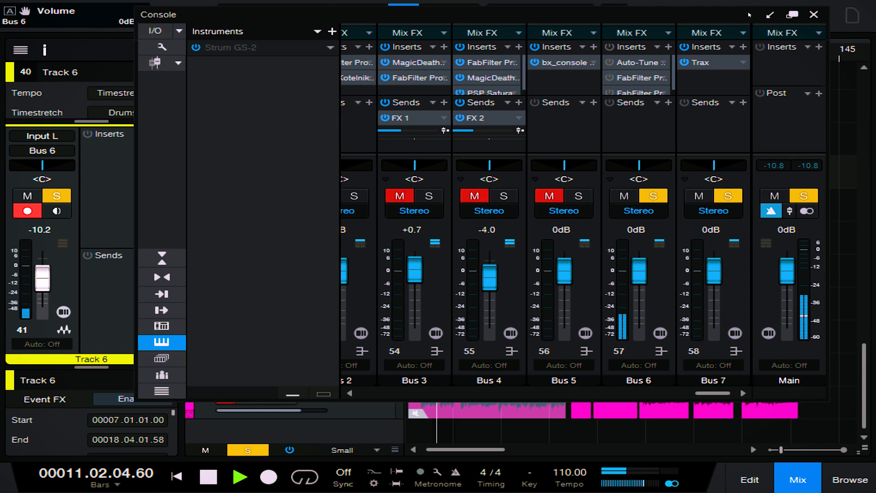
left_click_drag(750, 15, 745, 37)
left_click(766, 36)
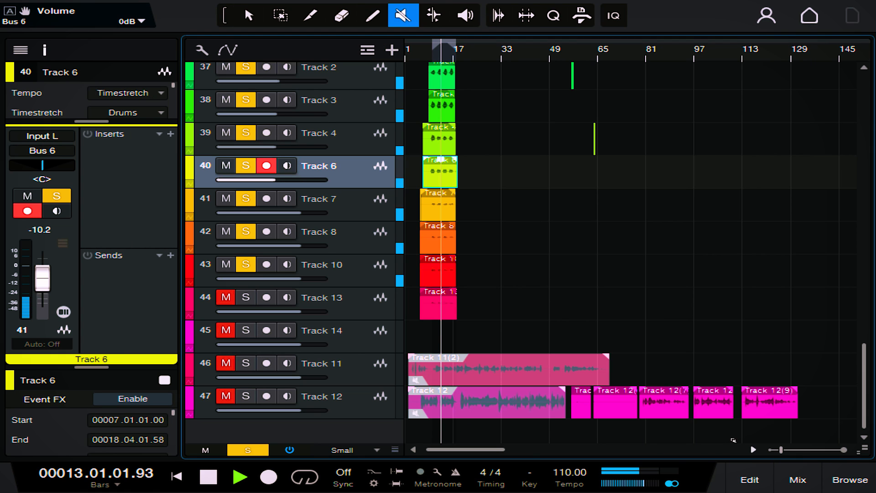
left_click(797, 479)
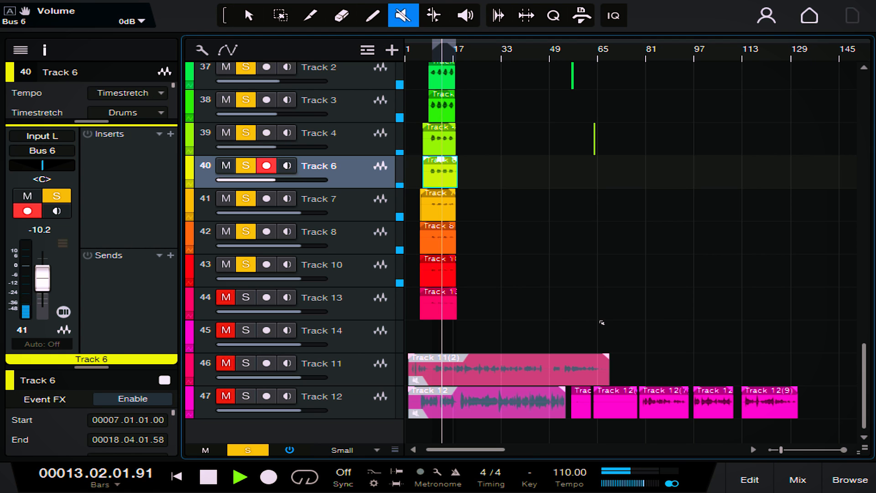
key("e")
key("e")
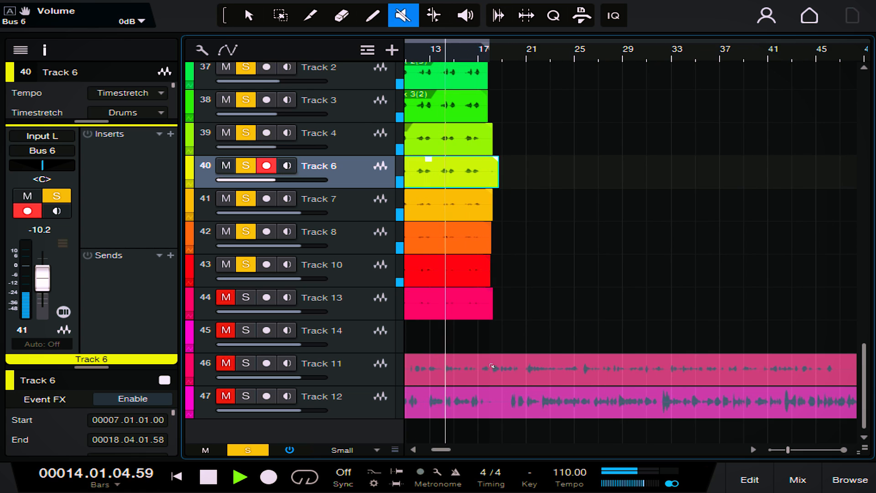
left_click_drag(441, 449, 437, 450)
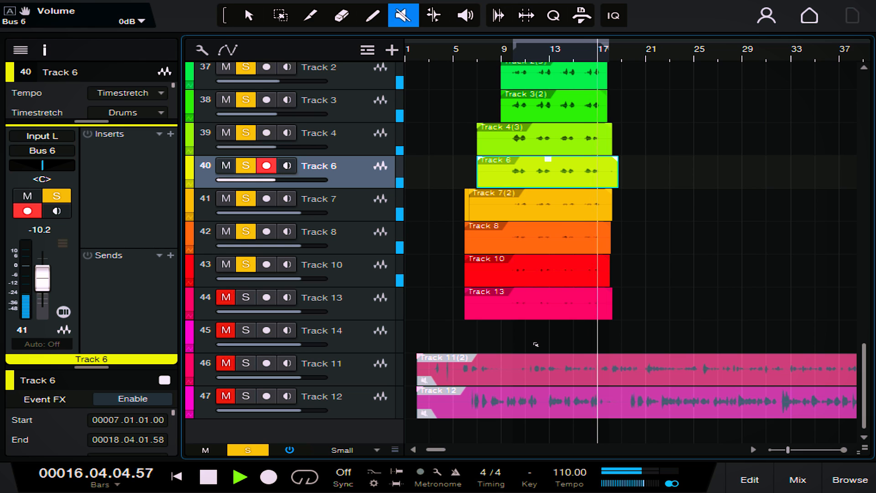
key("space")
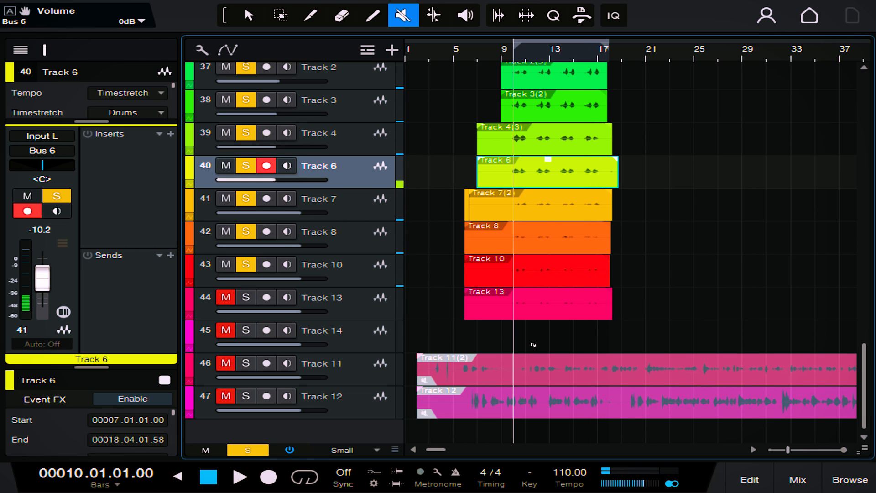
Trim the stacked events from Track 18 down to Track 13 to start at 9.04.01.00 and end at 17.03.01.00 using the Split tool
key("e")
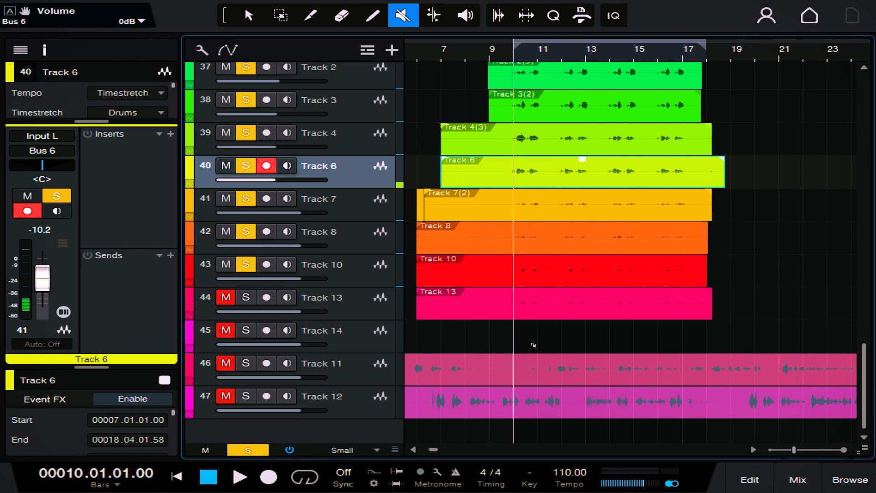
key("w")
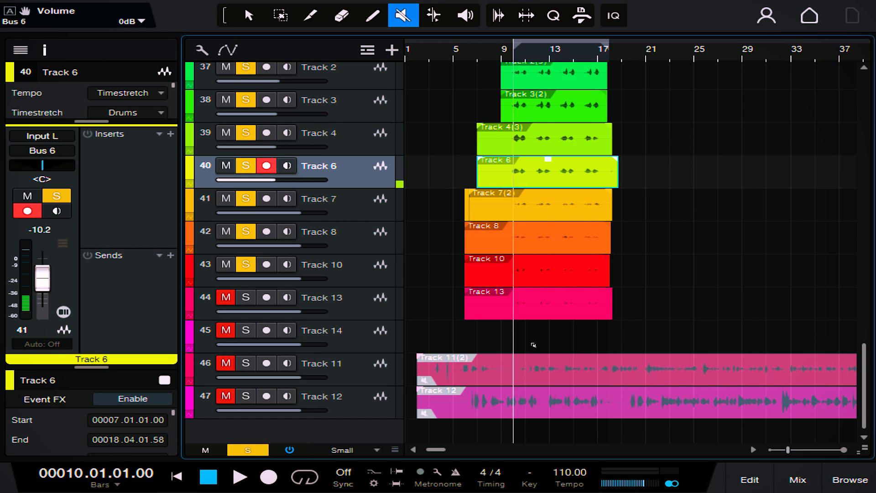
right_click(409, 113)
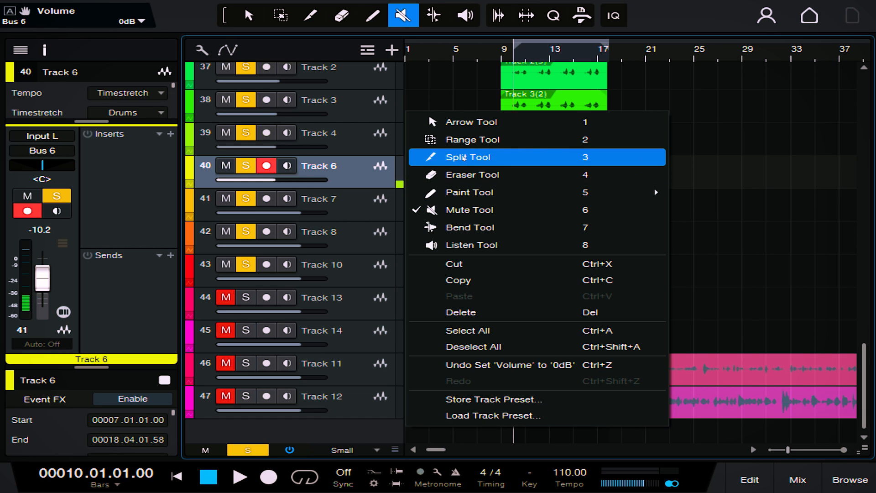
left_click(491, 189)
key("e")
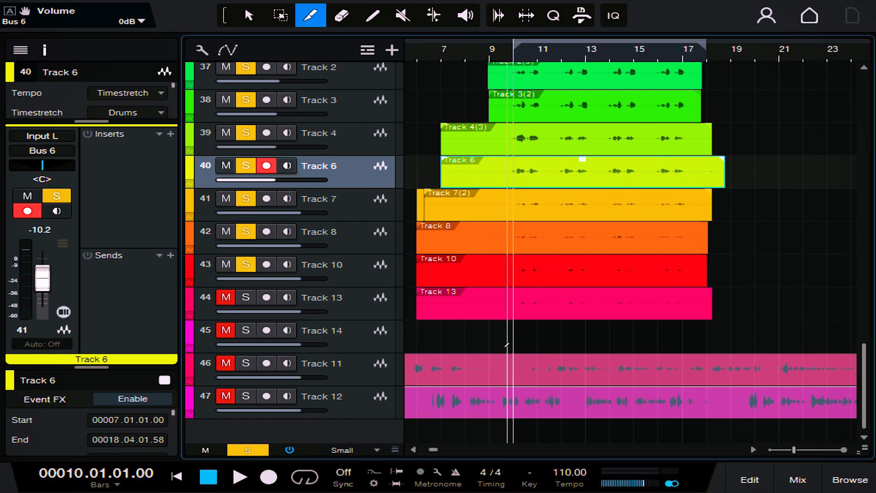
left_click_drag(493, 326, 494, 128)
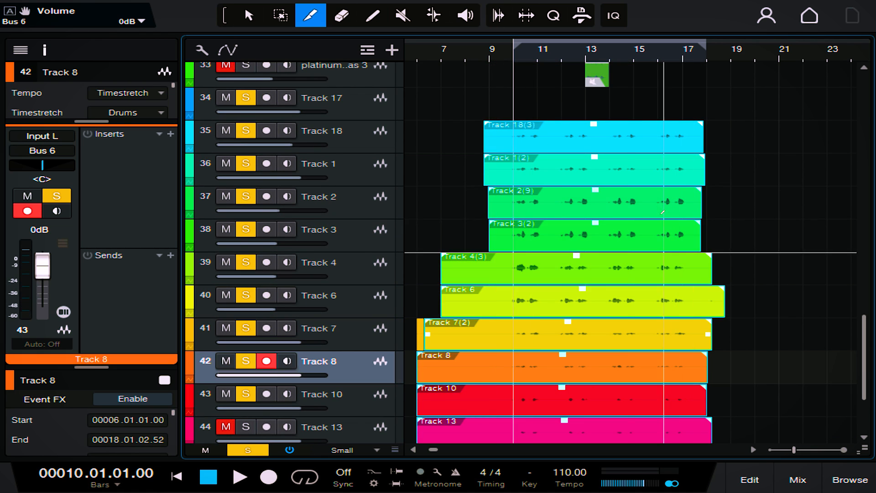
right_click(724, 110)
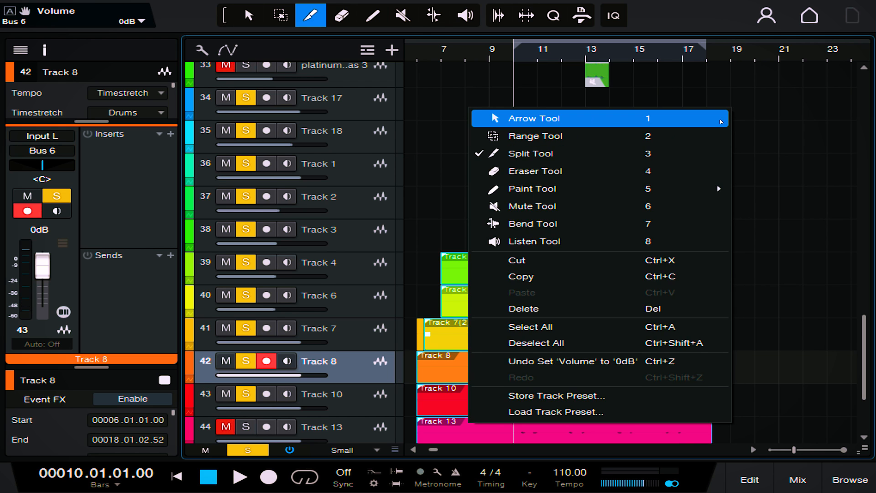
left_click(716, 117)
Raise the gain of the Track 10 and Track 13 events by about 5.5 dB, and boost the Track 7 and Track 8 events
left_click_drag(601, 372, 594, 367)
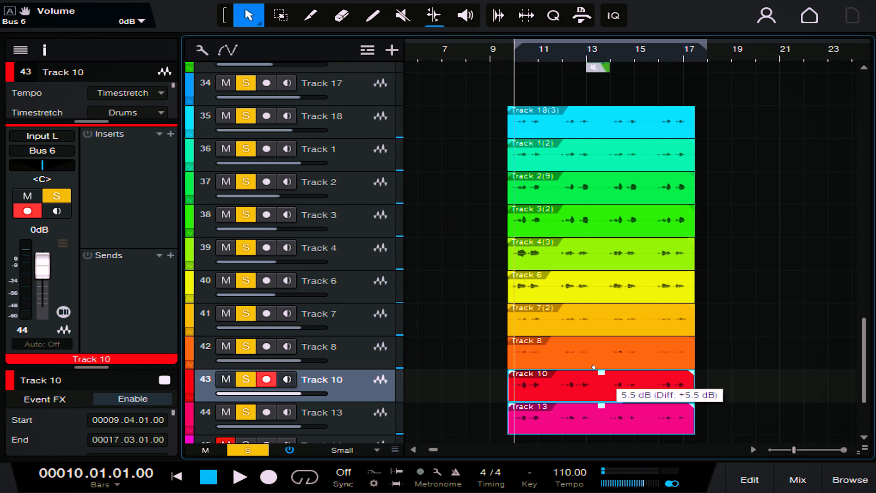
key("space")
left_click_drag(713, 321, 601, 334)
key("space")
scroll(866, 338, "down", 2)
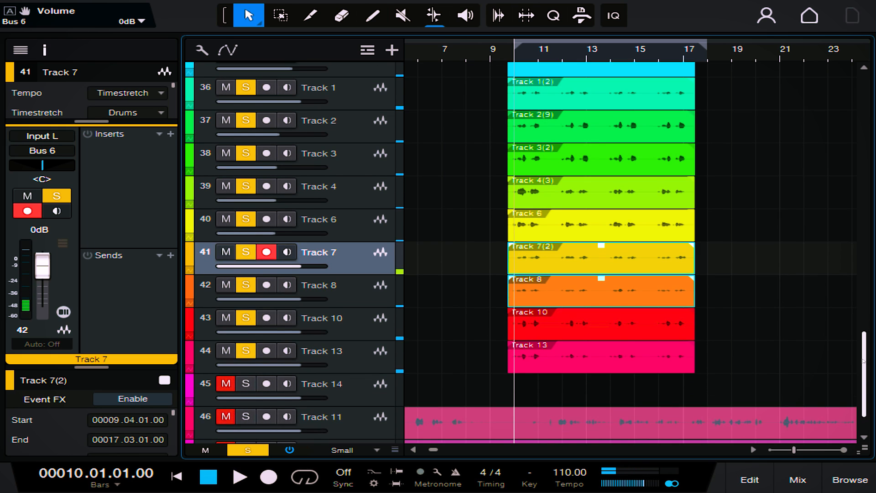
scroll(865, 337, "up", 2)
Clear all existing solos, solo Track 18 and pan it to L56 during playback
left_click(257, 450)
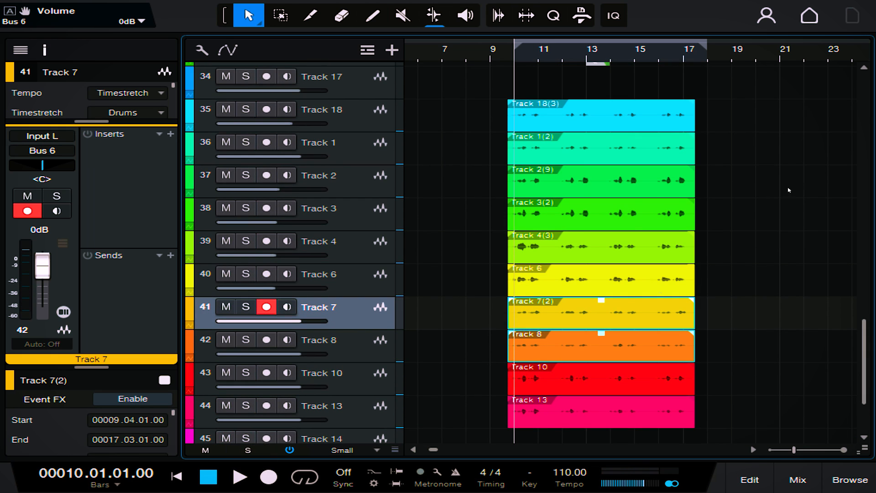
left_click(435, 155)
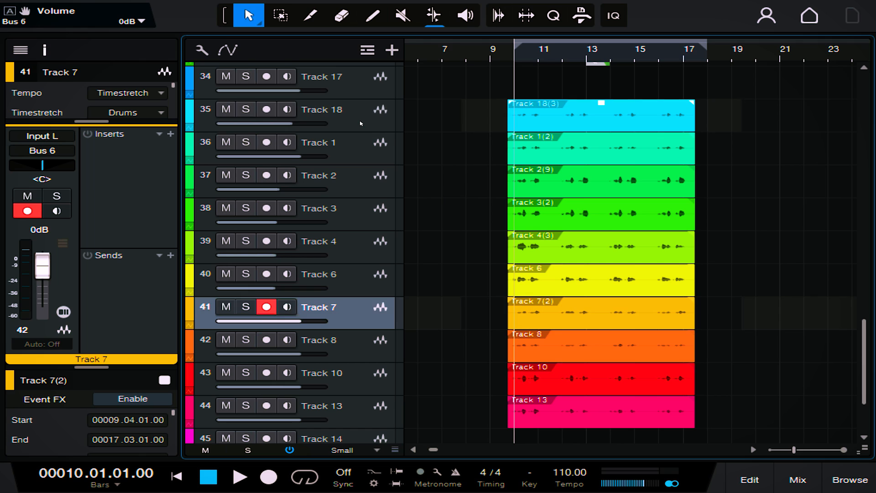
left_click(361, 124)
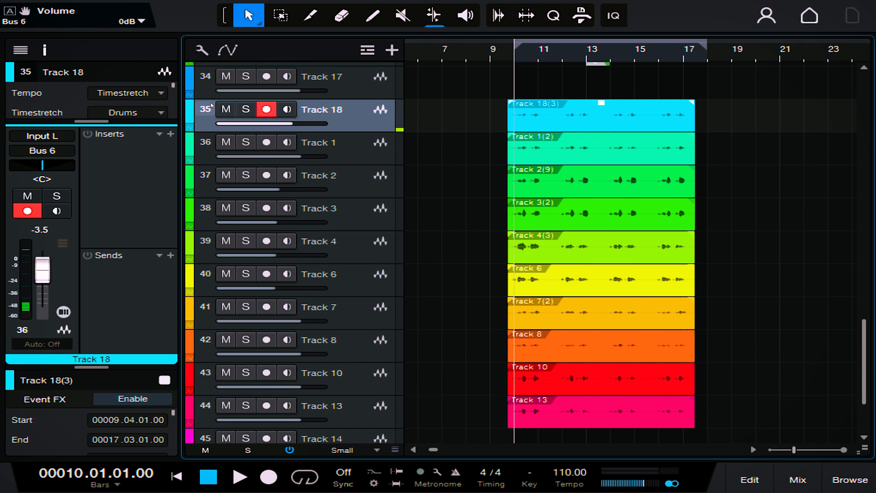
left_click(247, 110)
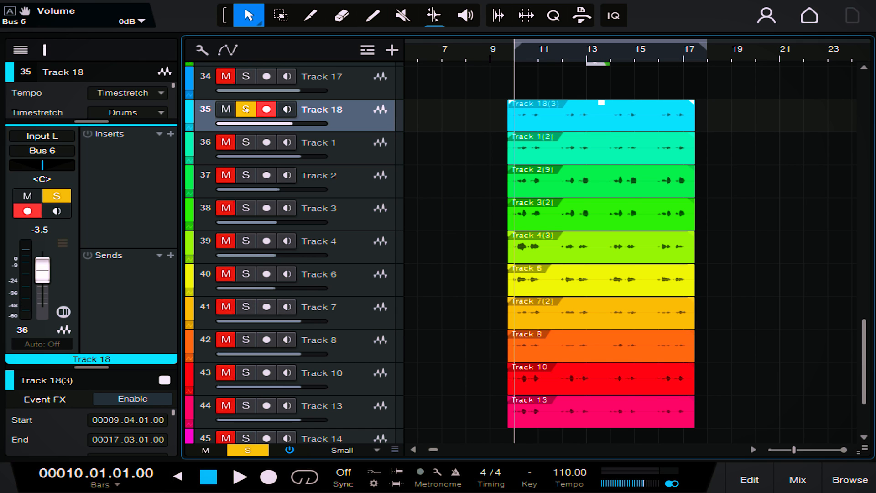
key("space")
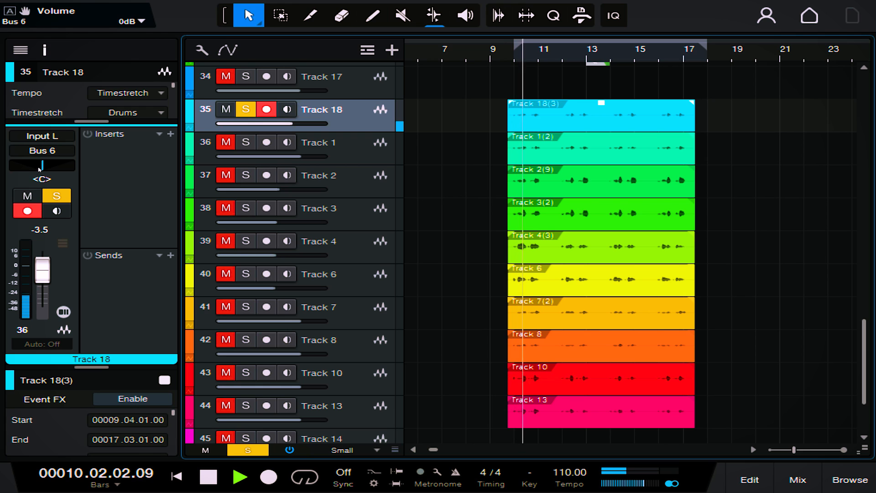
left_click_drag(42, 165, 25, 174)
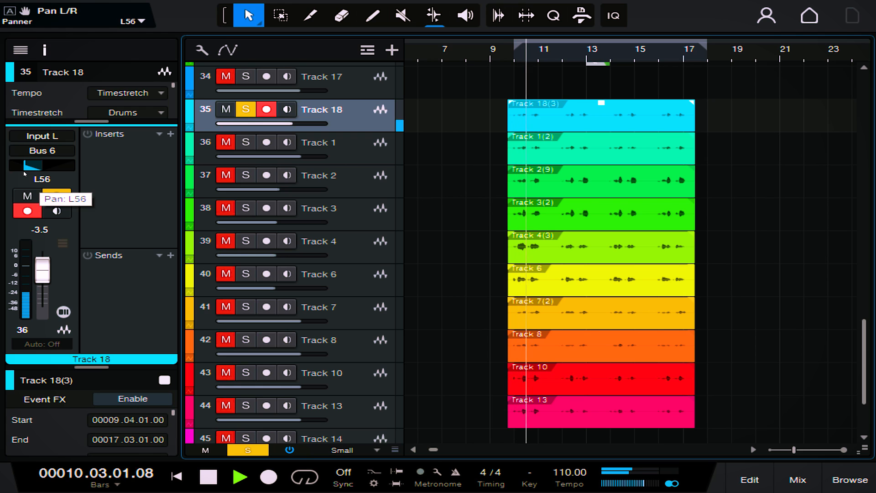
Add Track 1 to the solo, pan it to R56 and play back the pair
left_click(333, 143)
key("space")
left_click(246, 145)
left_click_drag(51, 167, 60, 171)
key("space")
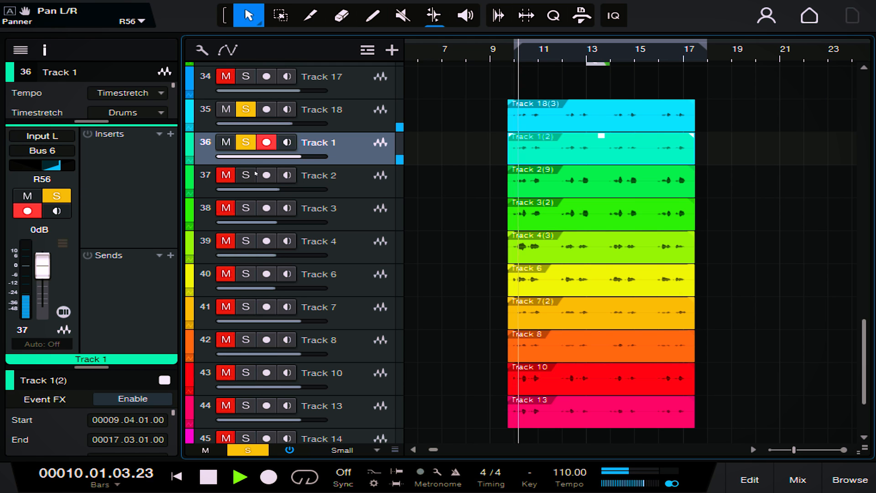
key("space")
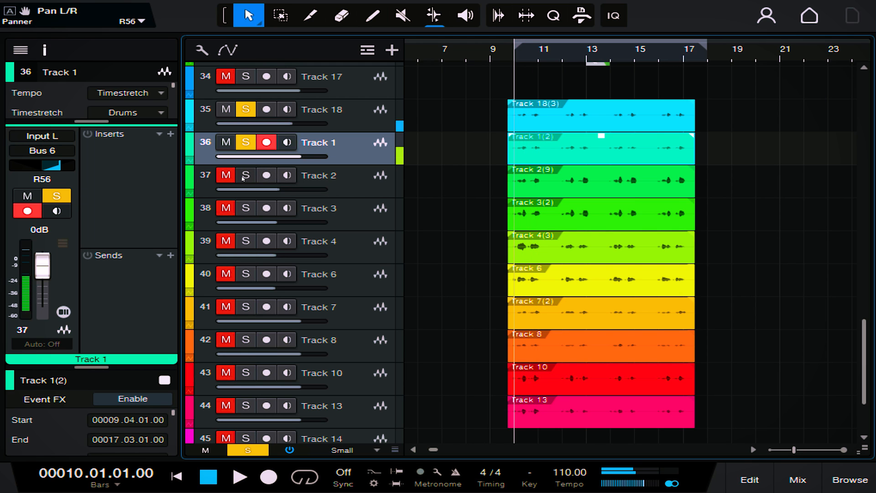
Add Track 2 and Track 3 to the solo, panning them to L75 and R75 respectively
left_click(245, 175)
left_click(377, 192)
left_click_drag(43, 170, 20, 179)
key("space")
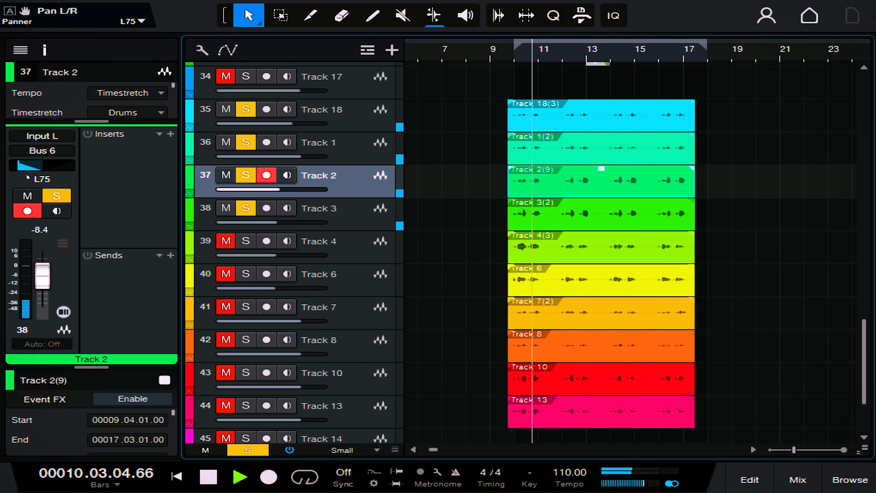
key("Down")
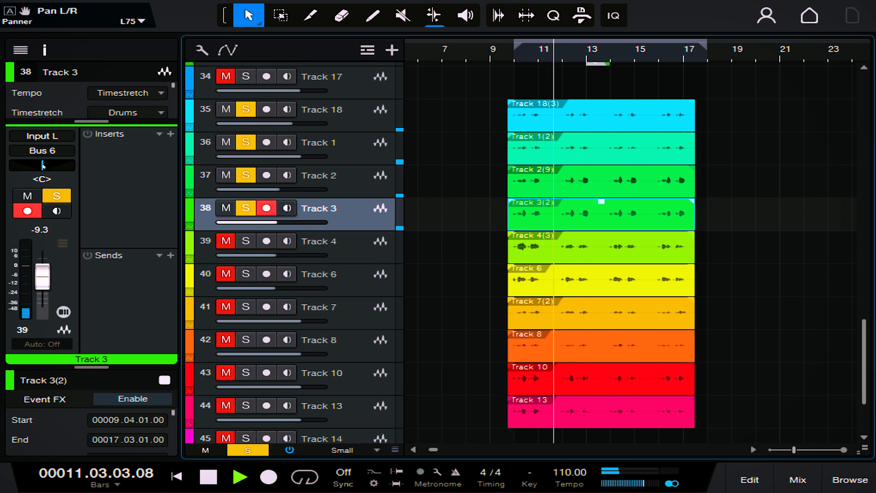
left_click_drag(42, 165, 68, 180)
key("space")
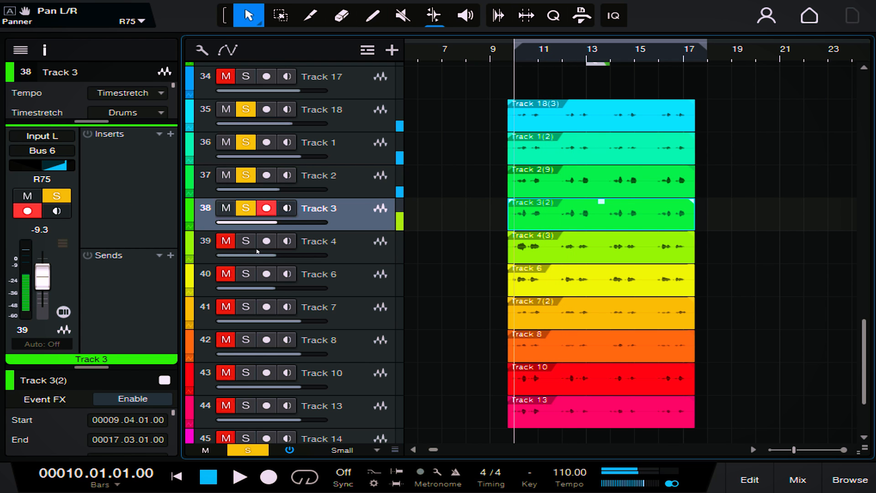
Add Track 4 and Track 6 to the solo, panning them to L97 and R92 respectively
left_click(245, 241)
left_click(357, 252)
left_click_drag(44, 165, 11, 174)
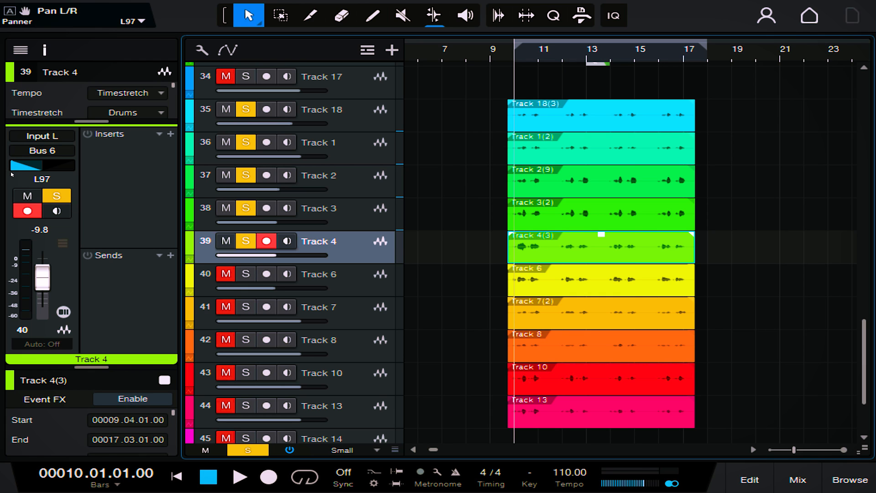
left_click(226, 273)
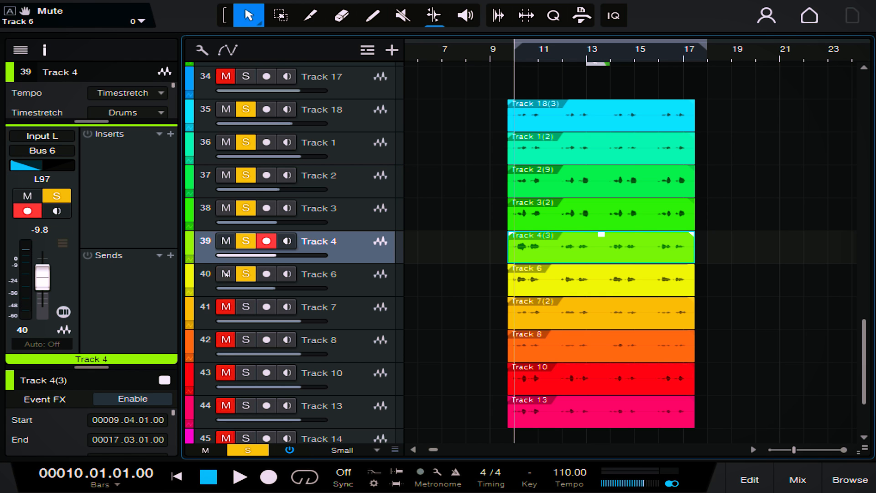
left_click(335, 277)
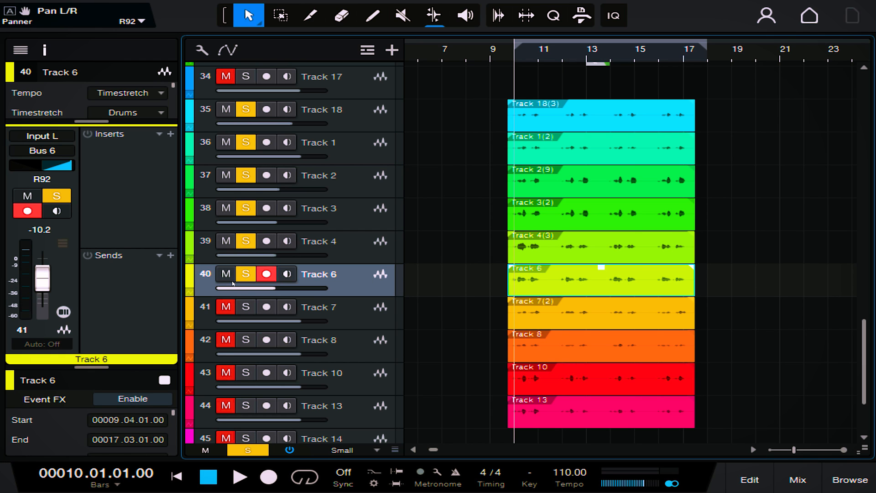
Check the panning of the soloed tracks, add Track 7 to the solo and pan it fully left during playback
left_click(338, 121)
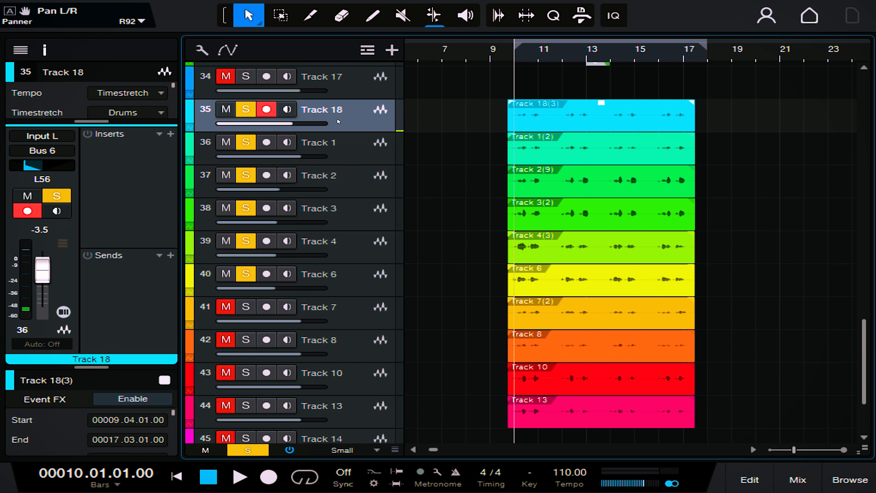
left_click(349, 151)
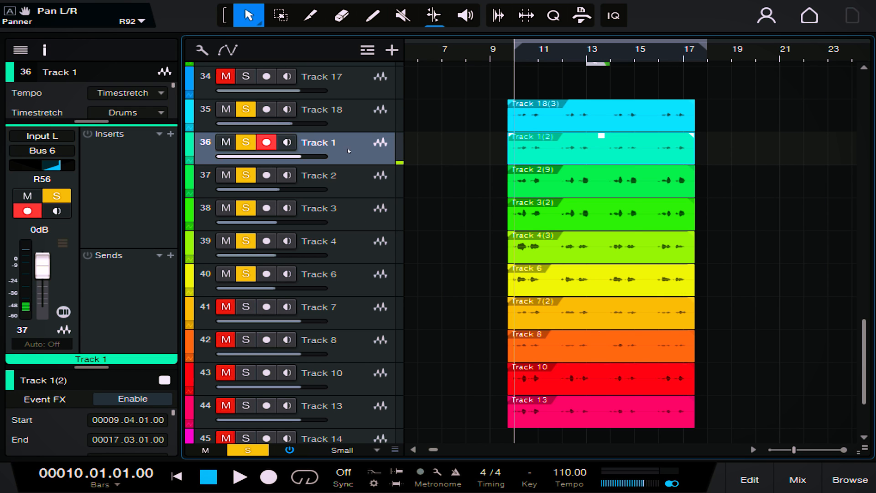
left_click(358, 283)
left_click(355, 254)
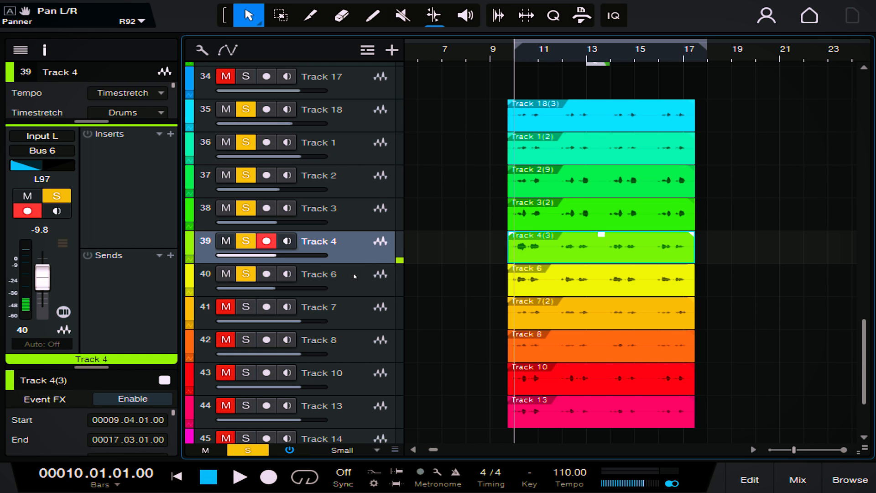
left_click(245, 310)
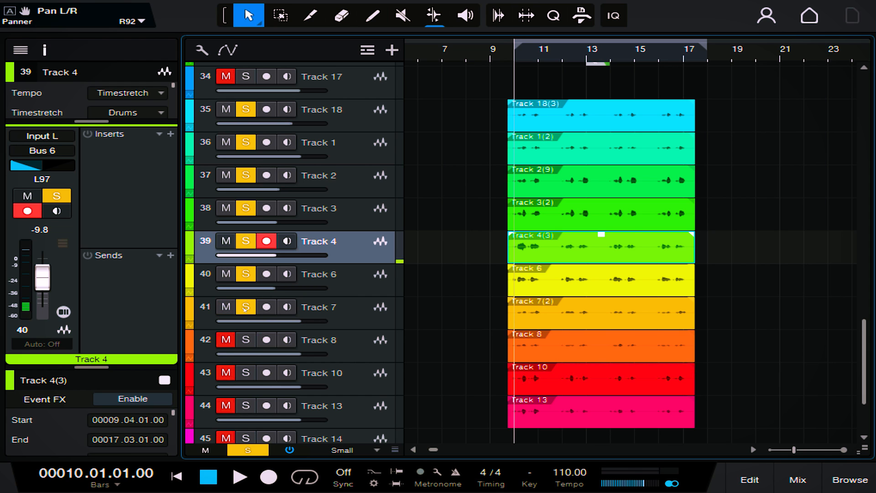
key("space")
left_click(352, 321)
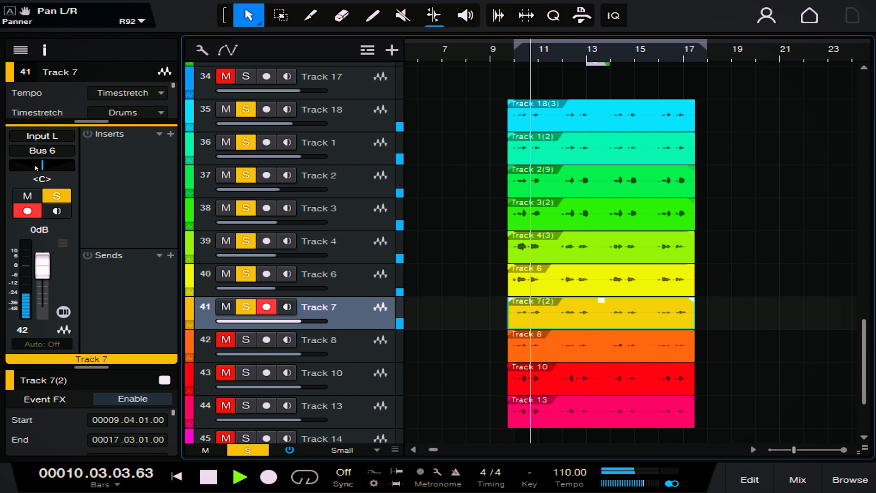
key("space")
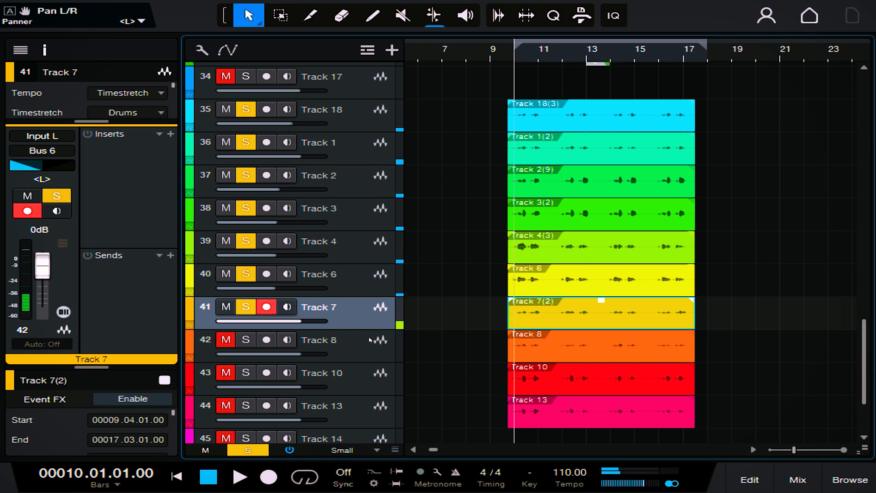
Add Track 8 to the solo, pan it fully right and play back all the soloed tracks
left_click(245, 339)
left_click(362, 353)
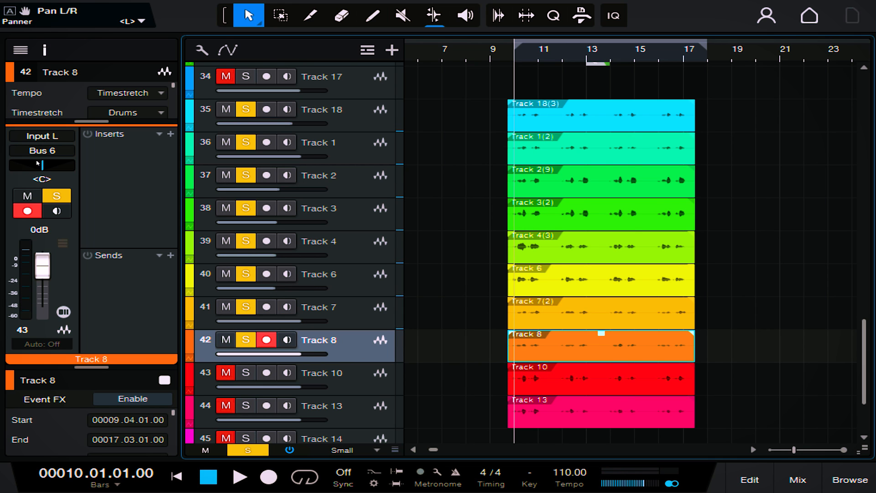
left_click_drag(43, 164, 314, 175)
key("space")
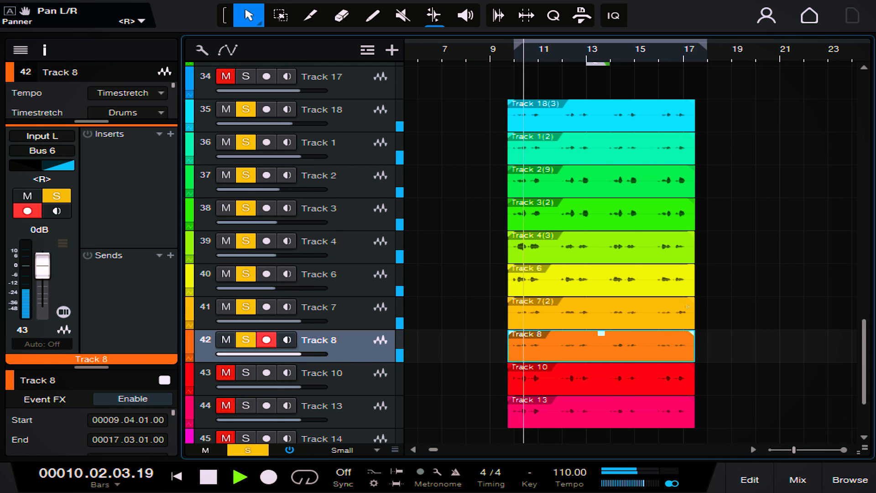
scroll(703, 295, "down", 1)
scroll(703, 294, "down", 2)
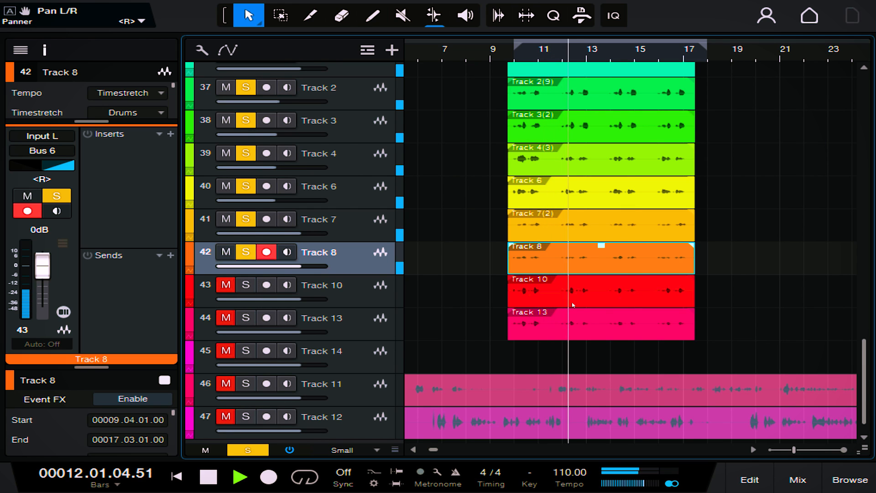
key("space")
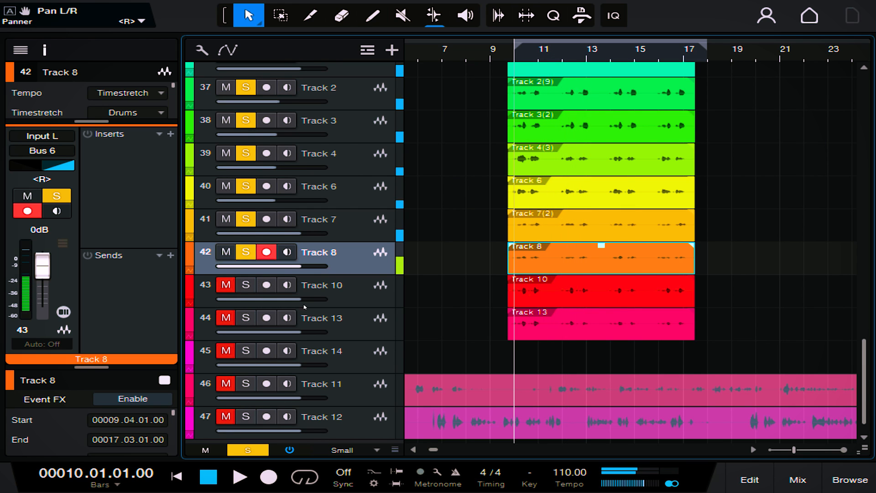
Add Track 10 and Track 13 to the solo, panning them fully left and fully right respectively
left_click(244, 286)
left_click(364, 298)
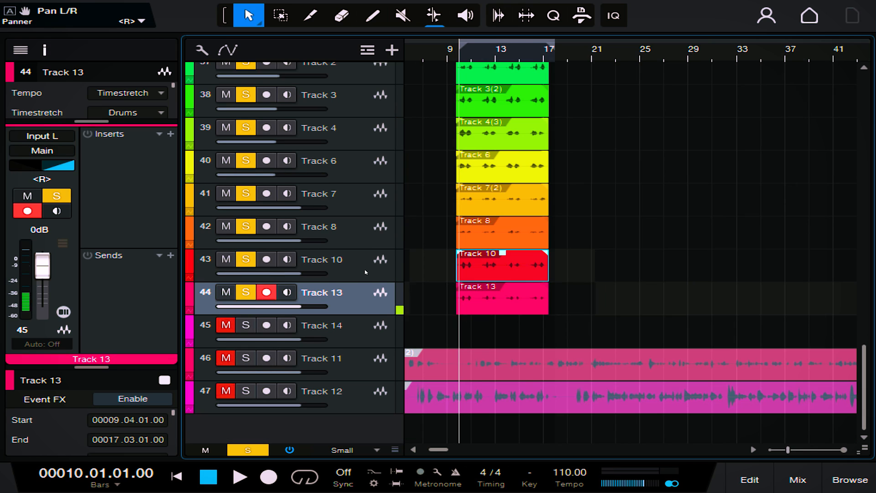
left_click(365, 273)
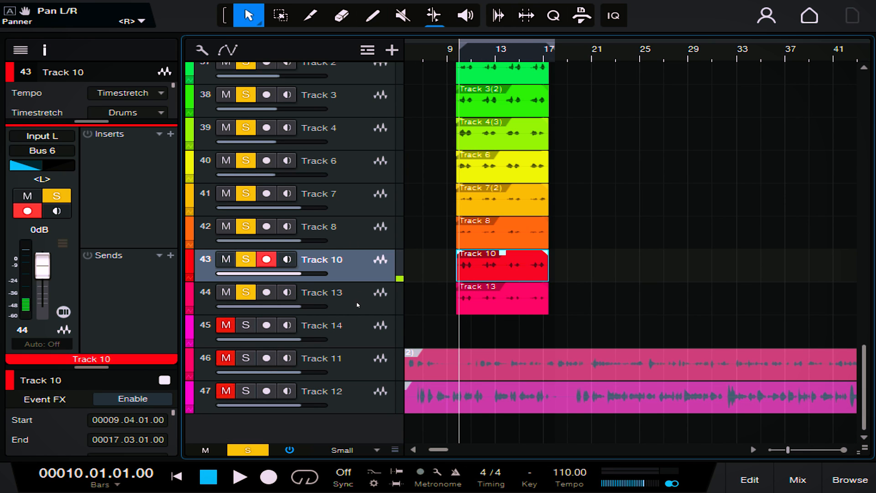
Add a bus for Track 10 and Track 13 together
left_click(358, 304)
left_click(364, 269, "ctrl")
right_click(363, 269)
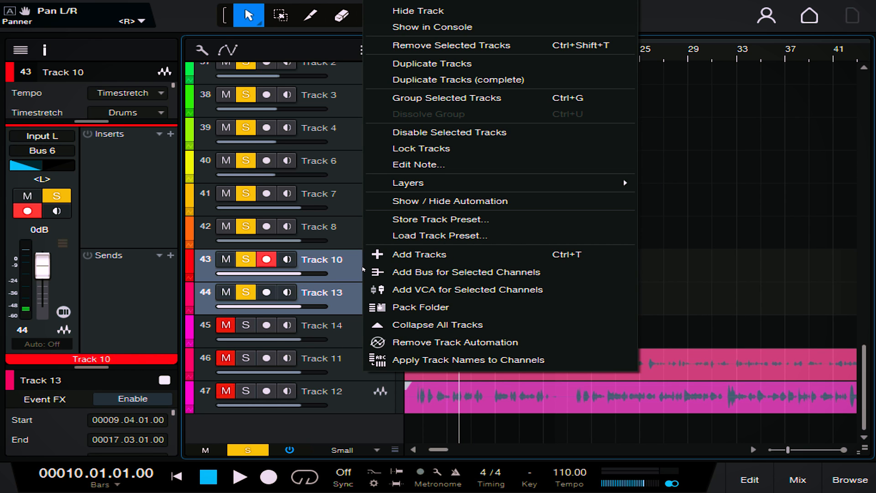
left_click(462, 276)
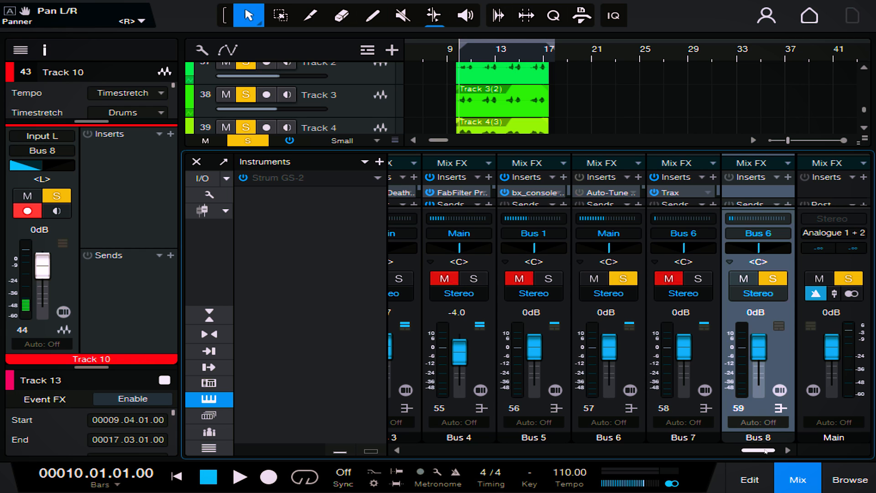
Enlarge the mixer and insert the Doubler4 Stereo plug-in on the new bus
left_click_drag(742, 144, 742, 99)
left_click(788, 133)
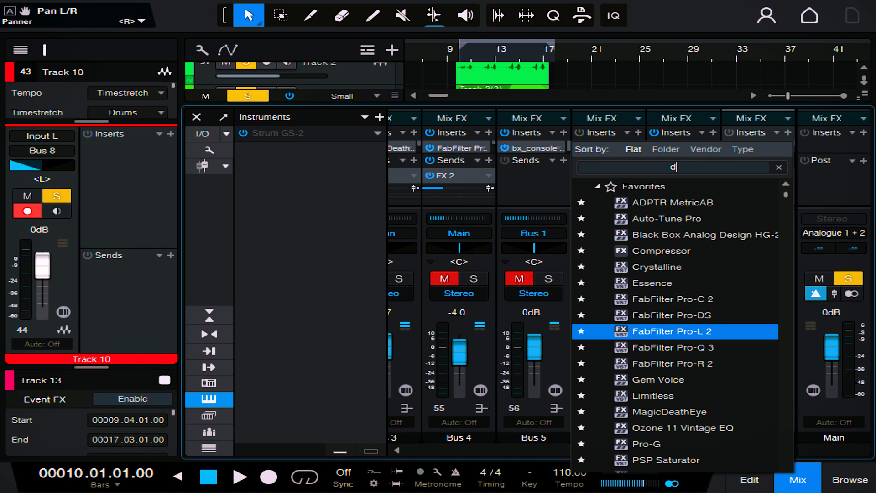
type("dou")
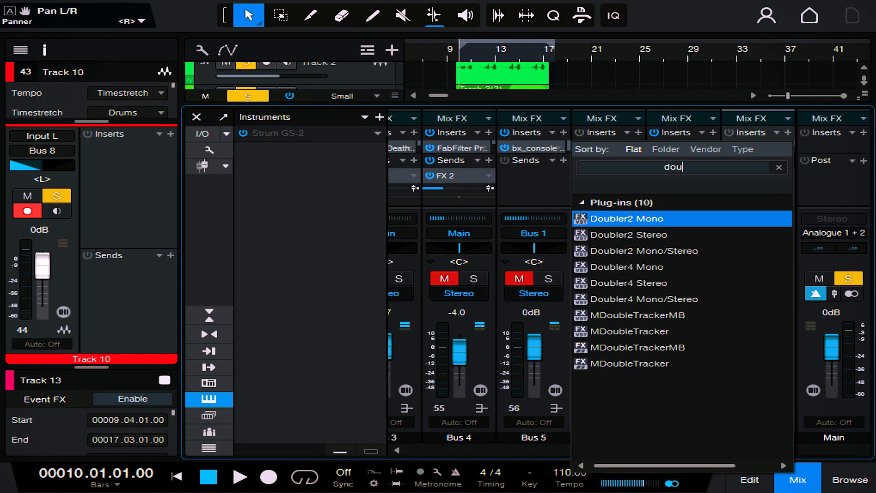
key("Down")
key("Down")
key("Down")
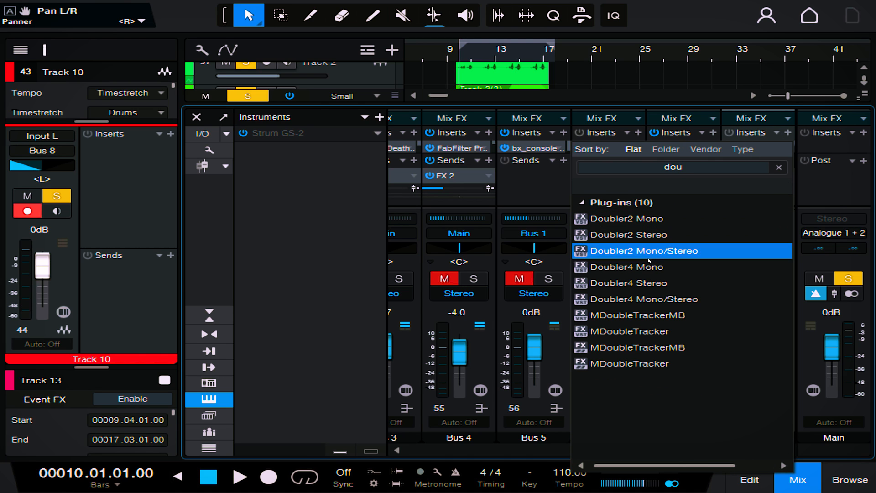
left_click(619, 284)
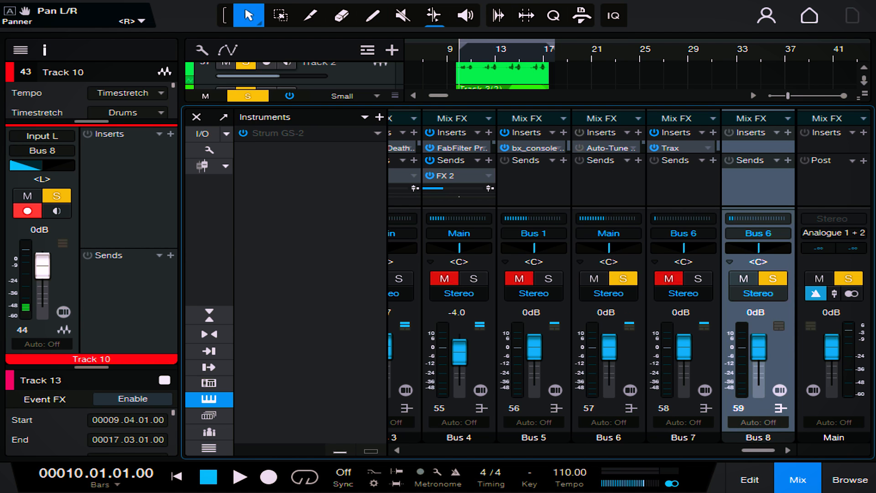
Add Track 7 and Track 8 back to the solo, play back the stacked tracks and clear all solos
key("F3")
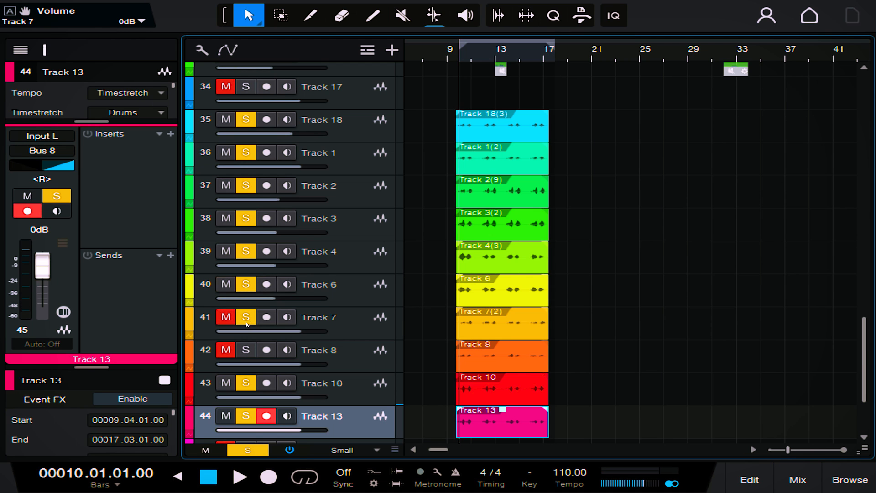
left_click(240, 357)
key("space")
scroll(687, 296, "down", 2)
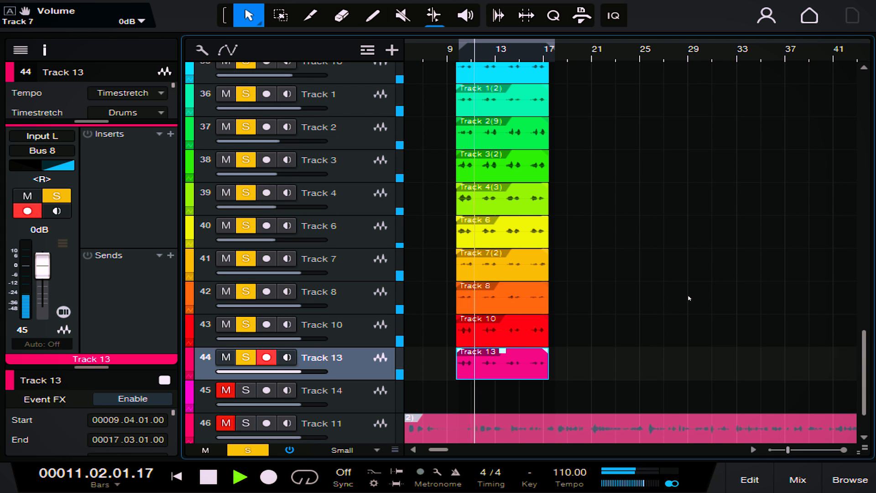
scroll(689, 298, "up", 3)
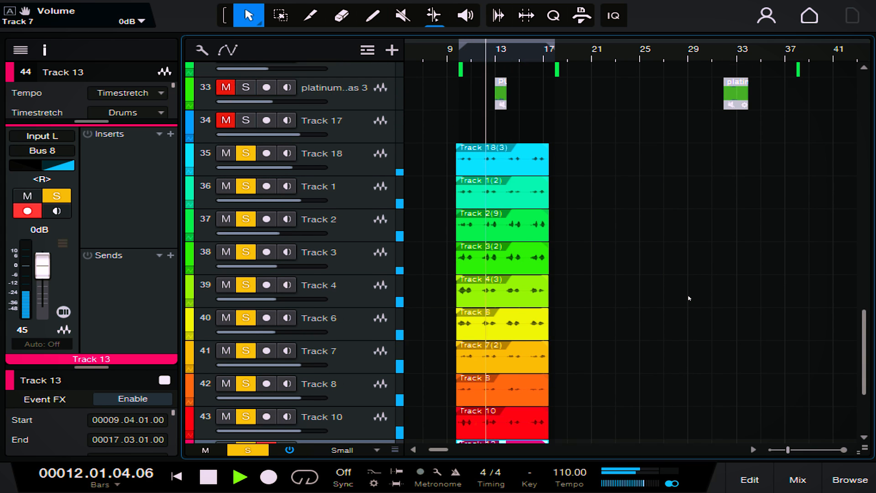
scroll(689, 297, "down", 2)
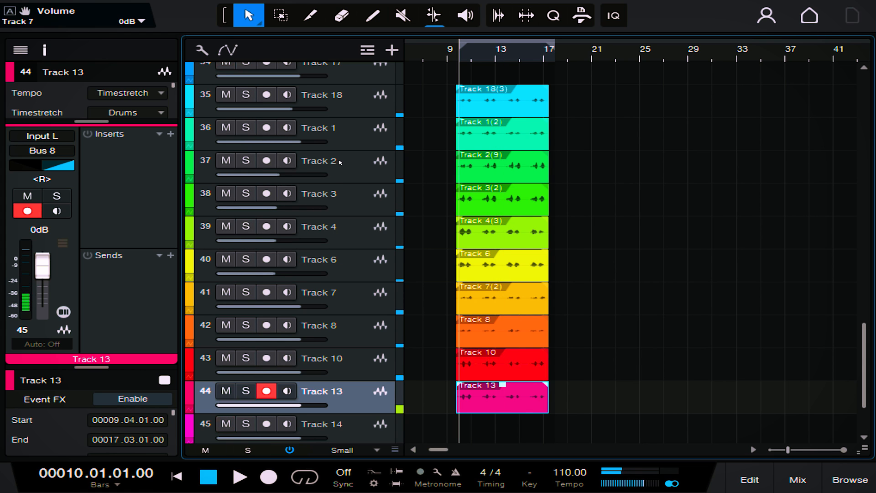
Add a bus for Track 18 and Track 1 together
left_click(358, 101)
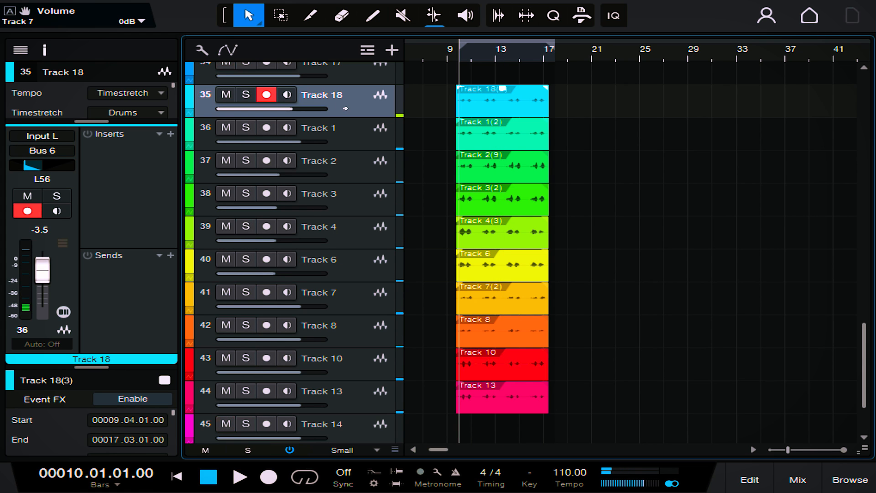
left_click(349, 141, "shift")
right_click(349, 141)
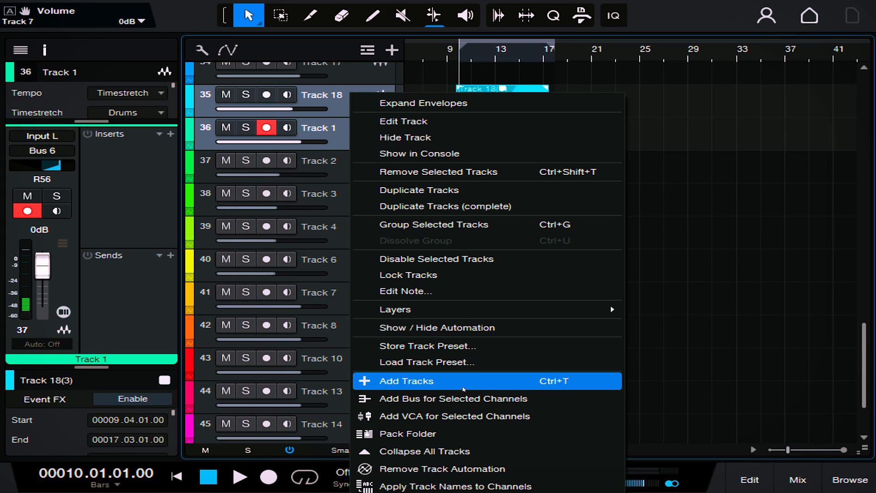
left_click(448, 397)
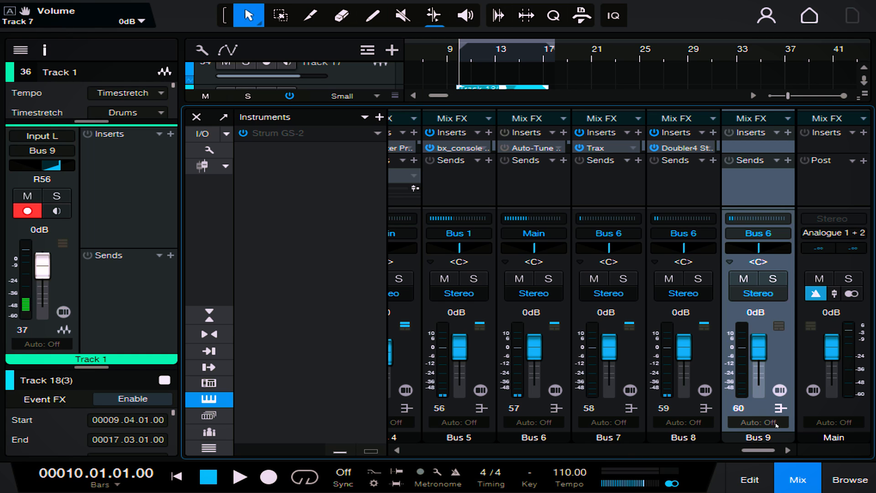
Insert the Harmony Engine plug-in on Bus 9 and set its harmony source to Fixed Interval
left_click(792, 148)
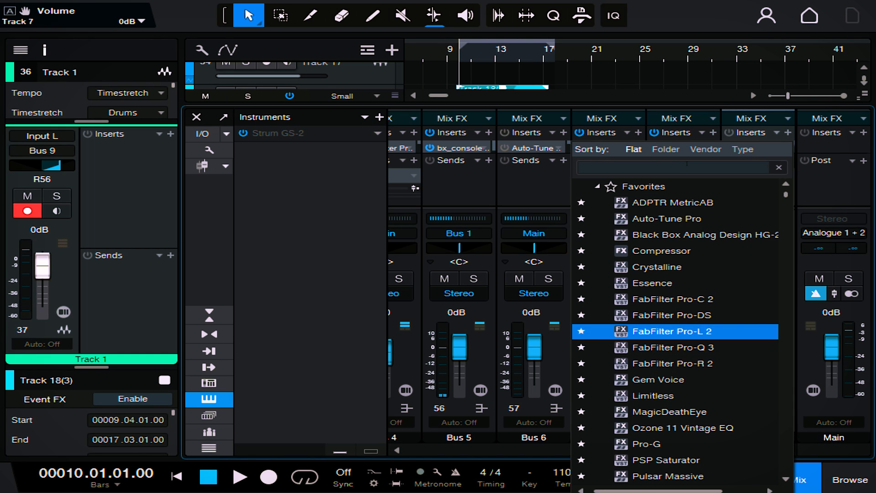
type("ha")
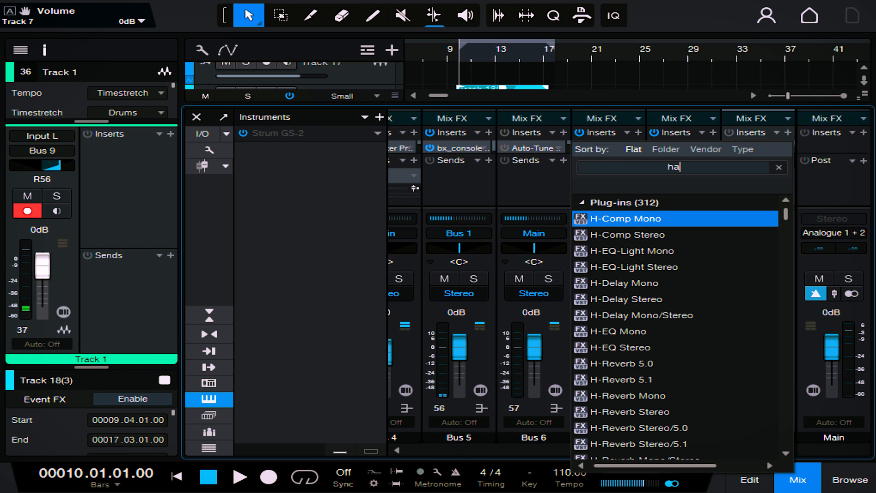
type("r")
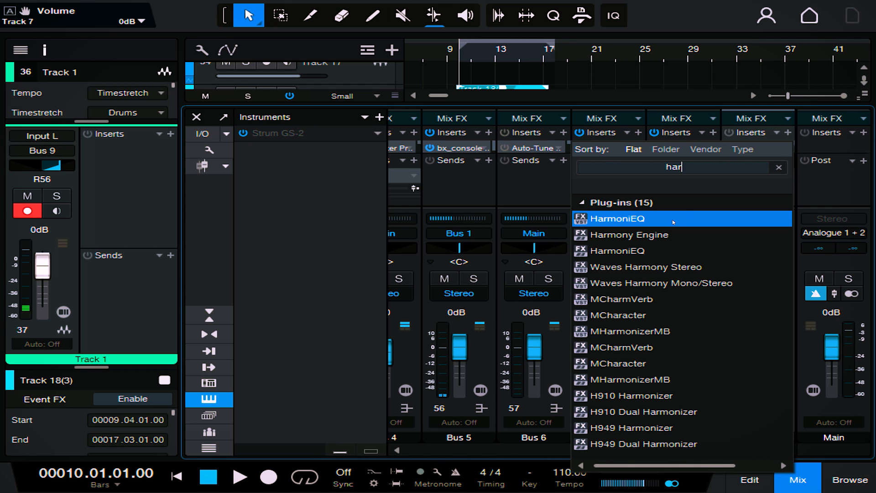
left_click(648, 232)
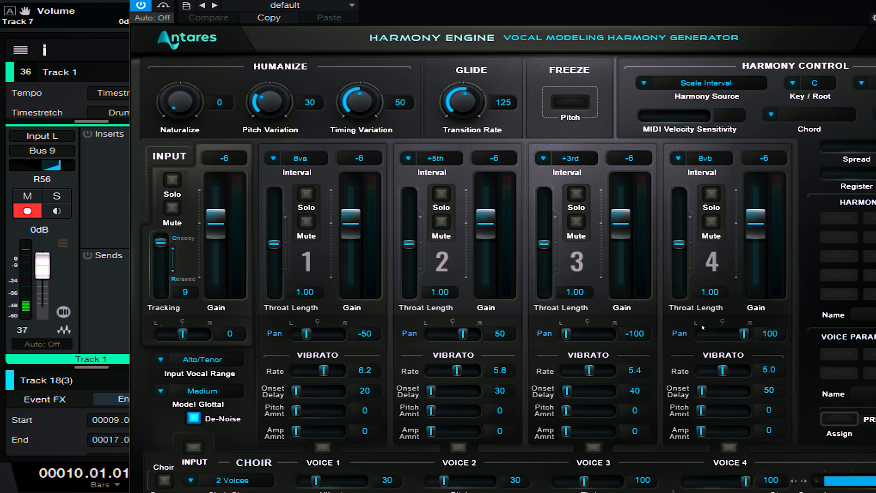
left_click_drag(501, 2, 396, 0)
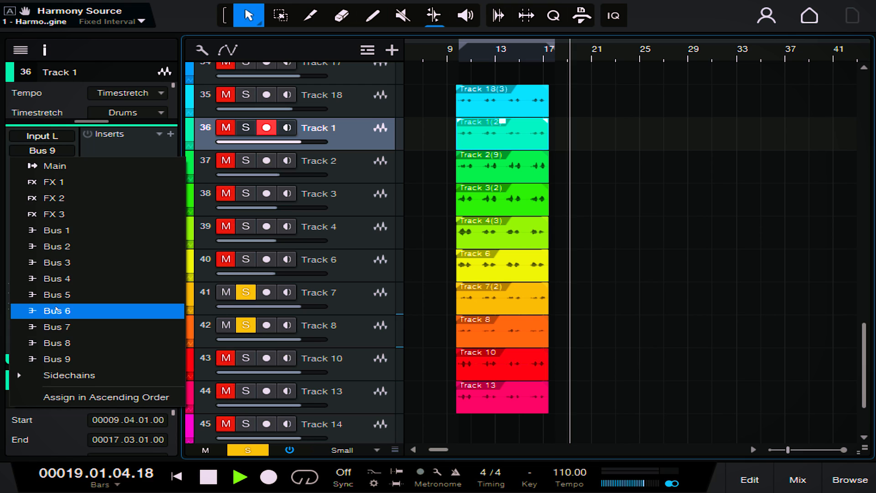
Route Track 1 back to Bus 6 and raise the volume of Bus 9 to +2.8 dB during playback
left_click(459, 182)
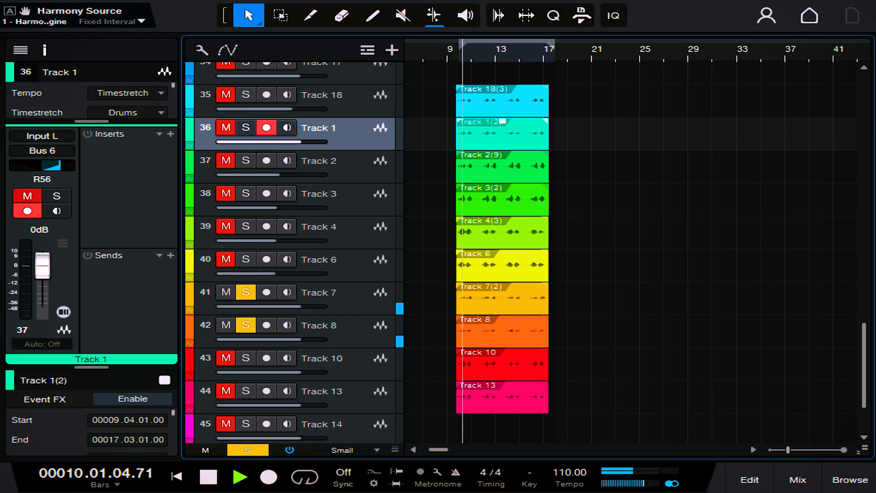
left_click(358, 336)
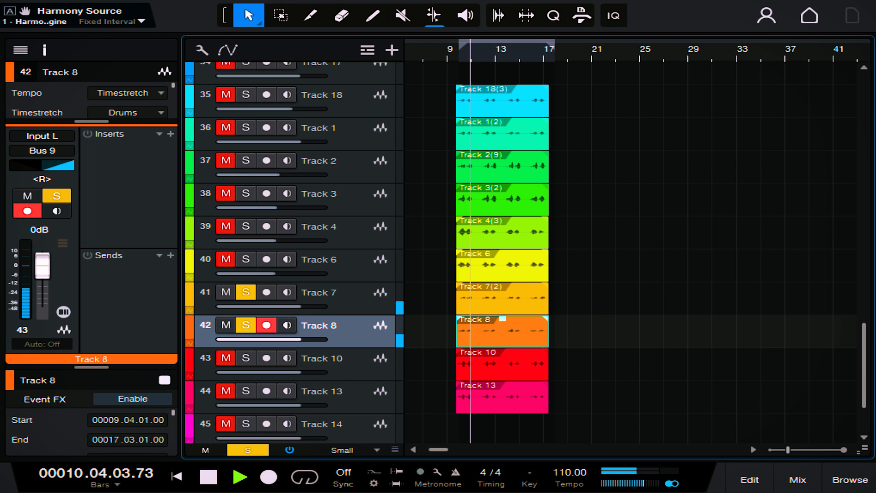
left_click(797, 479)
left_click_drag(681, 452, 828, 452)
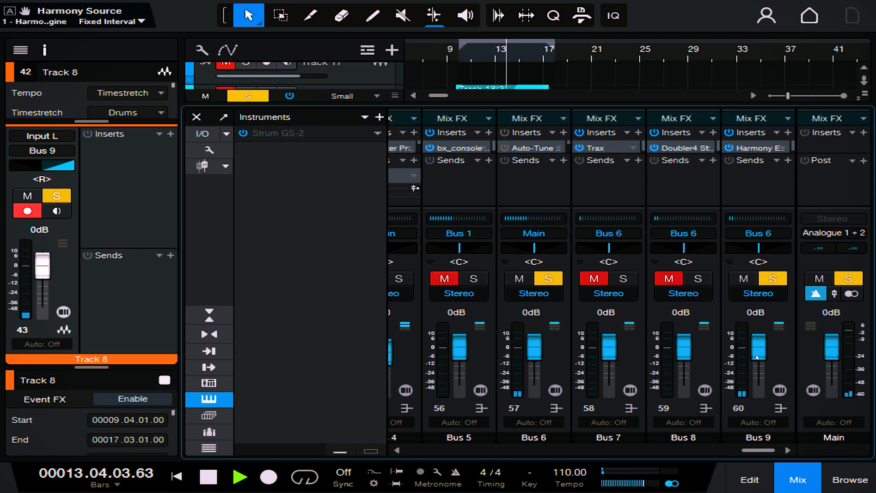
left_click_drag(766, 359, 766, 355)
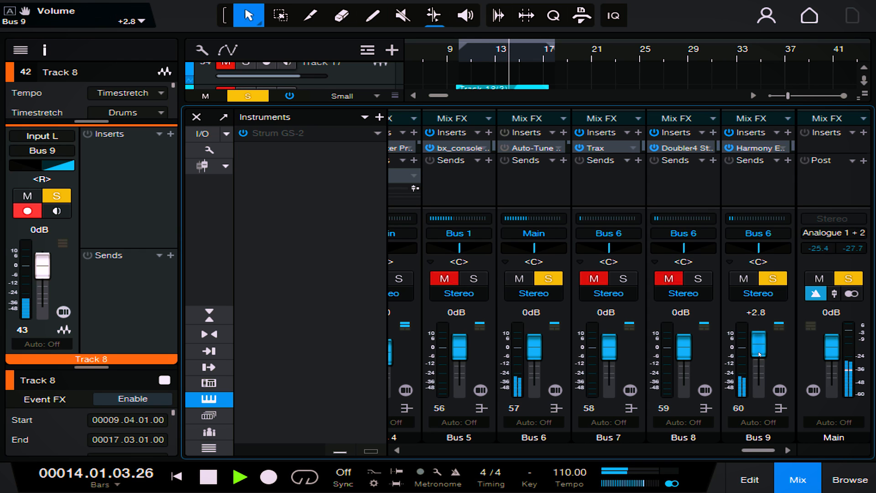
Close the mixer, start playback and add Track 18, Track 1, Track 2 and Track 3 to the solo
left_click(796, 479)
key("space")
key("space")
left_click(242, 95)
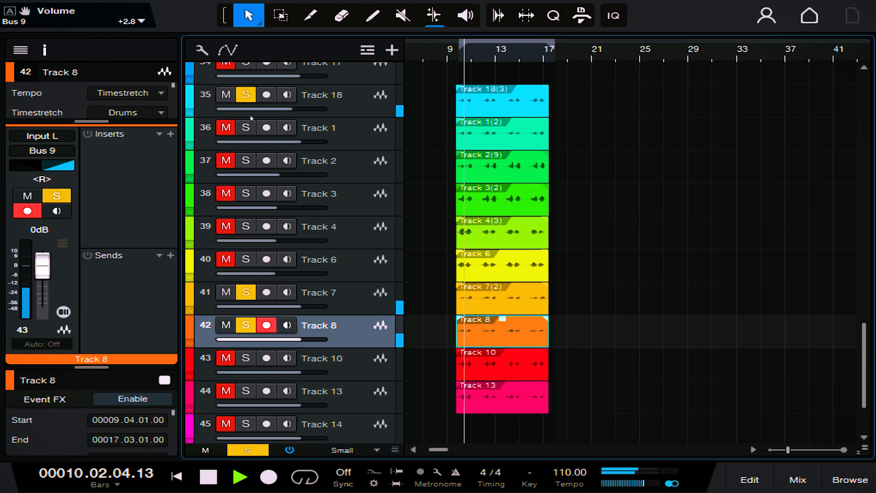
left_click(242, 128)
left_click(243, 162)
left_click(245, 193)
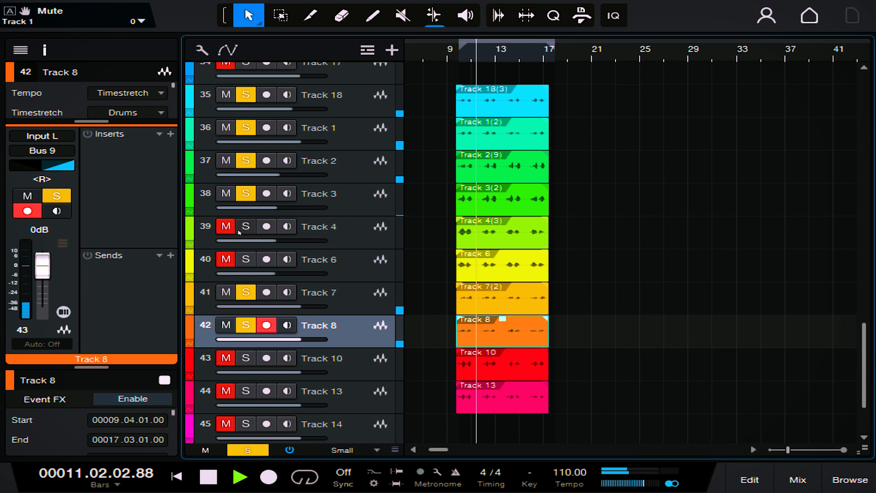
Add Track 4, Track 6, Track 10 and Track 13 to the solo and stop playback
left_click(246, 226)
left_click(246, 259)
scroll(756, 257, "down", 1)
scroll(756, 257, "down", 1)
left_click(246, 295)
left_click(245, 328)
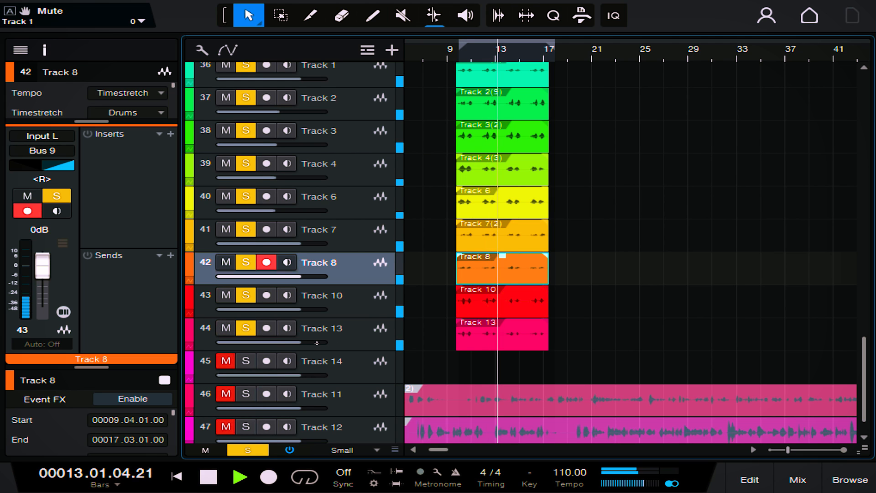
key("space")
scroll(619, 179, "up", 3)
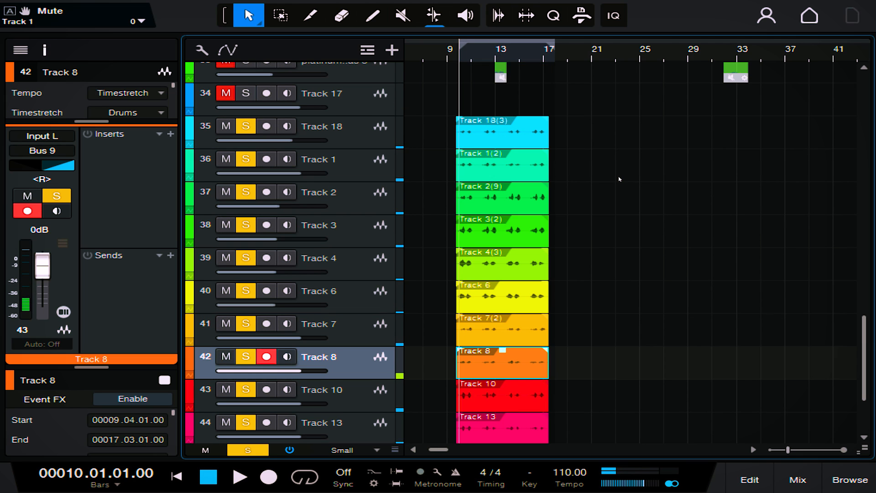
scroll(623, 223, "down", 2)
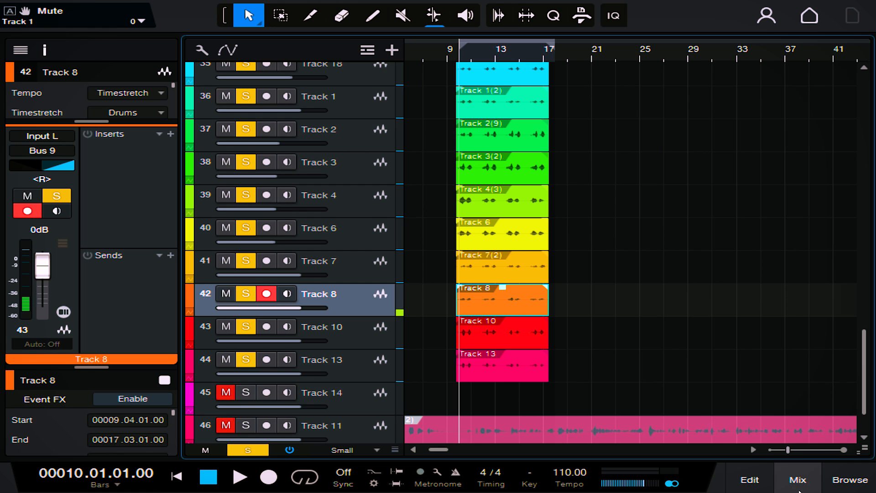
Review the Harmony Engine settings on Bus 9 and its harmony source choices without changing anything, and close the plug-in
left_click(798, 482)
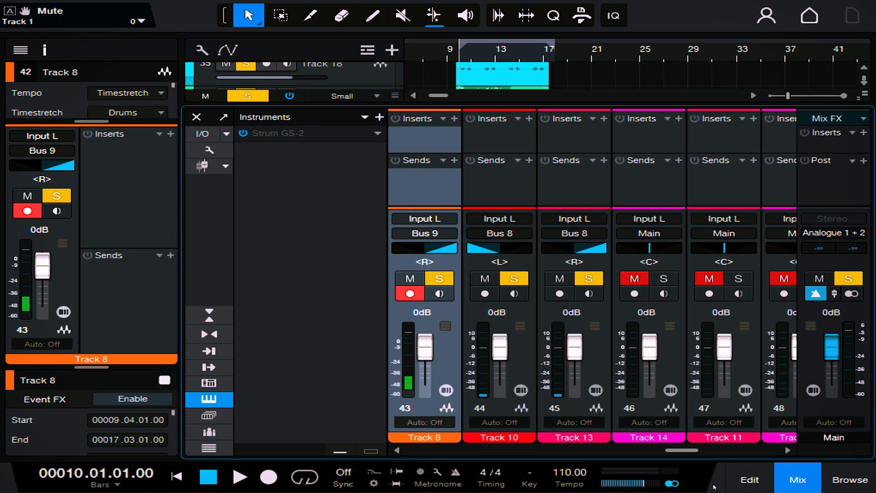
left_click_drag(682, 450, 758, 450)
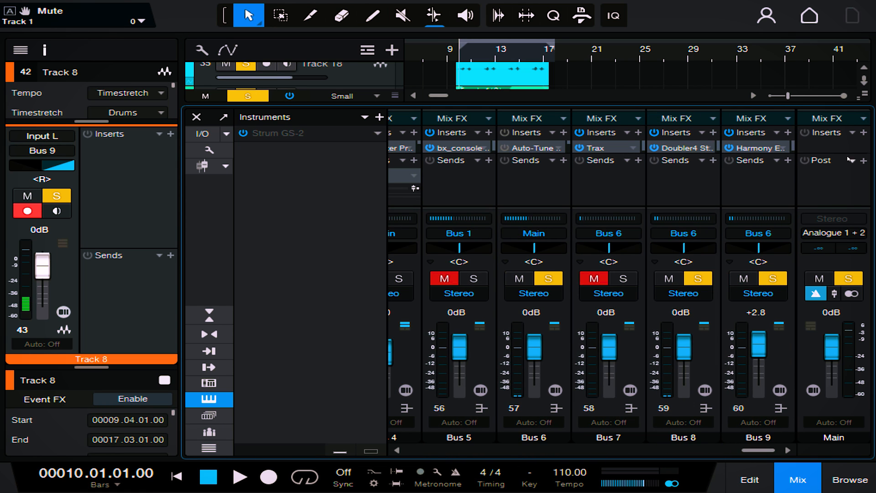
left_click(753, 149)
left_click_drag(275, 214, 481, 0)
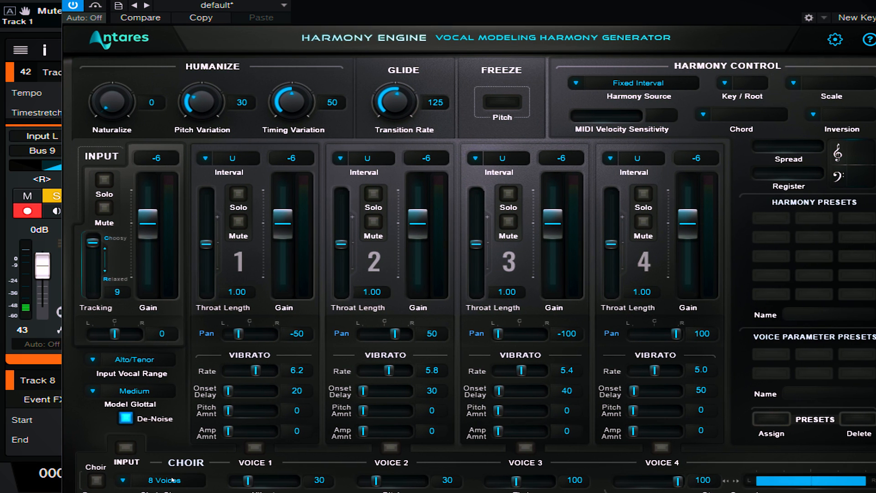
left_click_drag(688, 0, 636, 37)
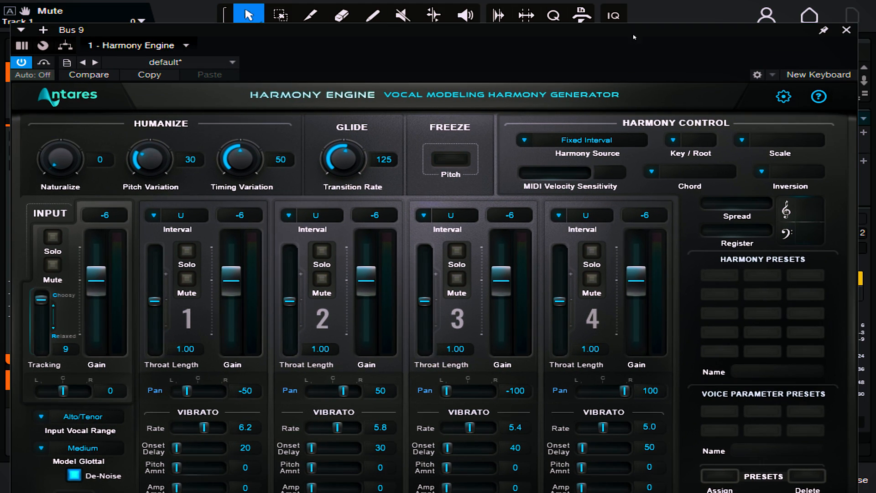
left_click(609, 139)
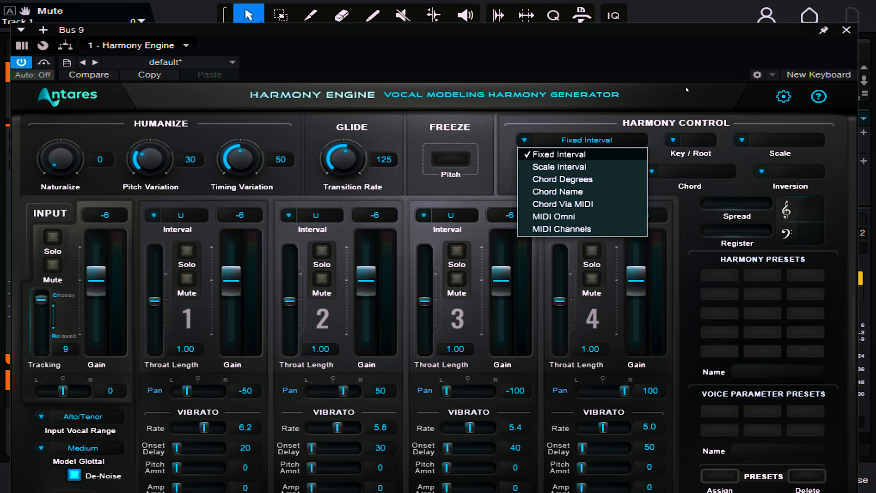
left_click(674, 34)
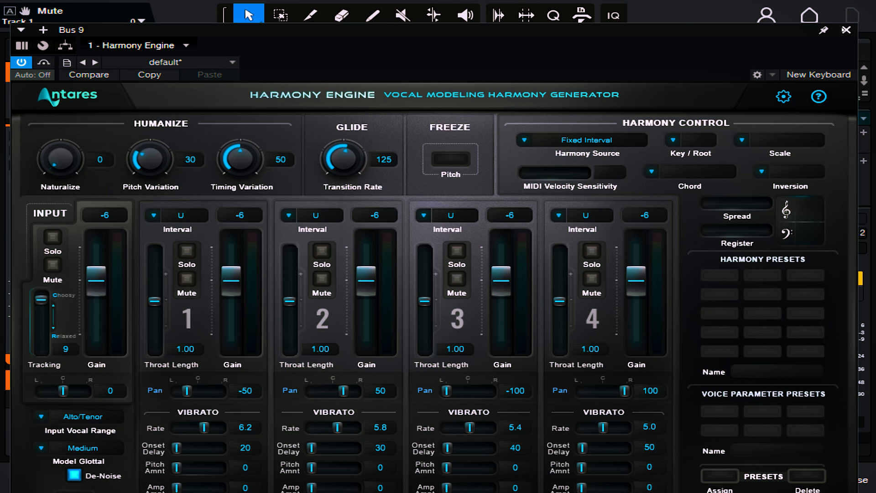
left_click(846, 30)
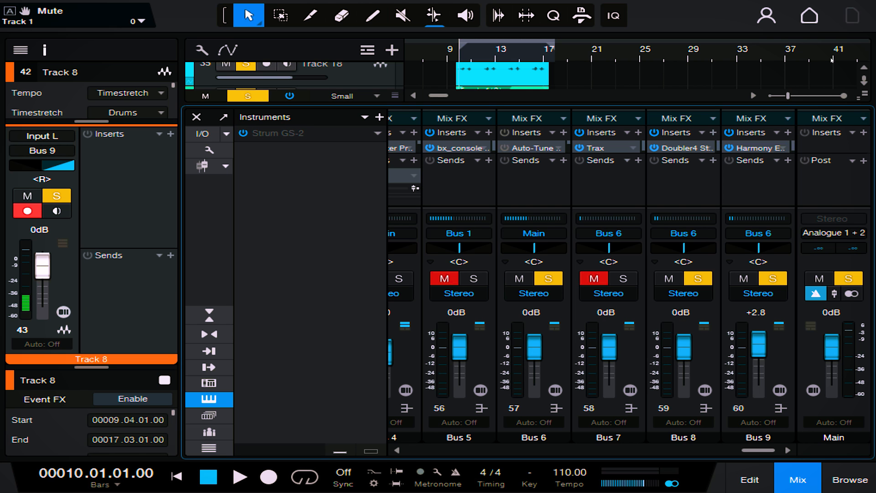
Return to the arrangement and play back all the stacked tracks together briefly
left_click(804, 488)
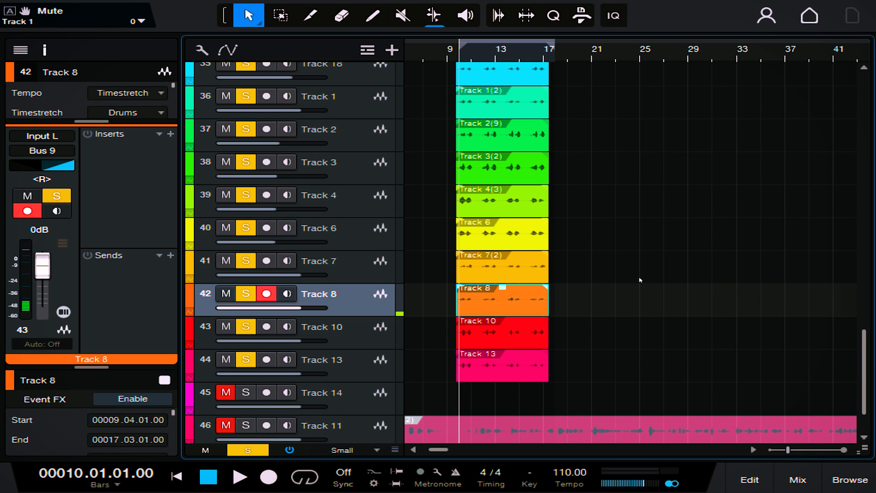
scroll(640, 280, "up", 2)
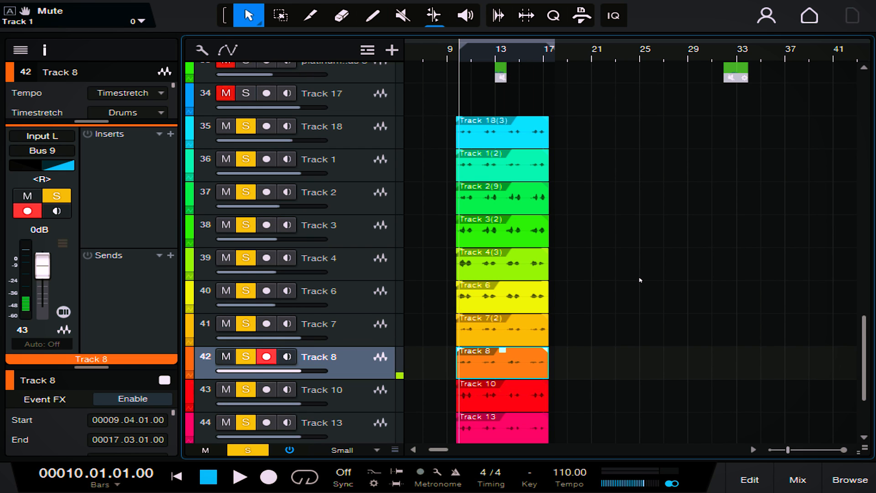
key("space")
scroll(640, 280, "down", 3)
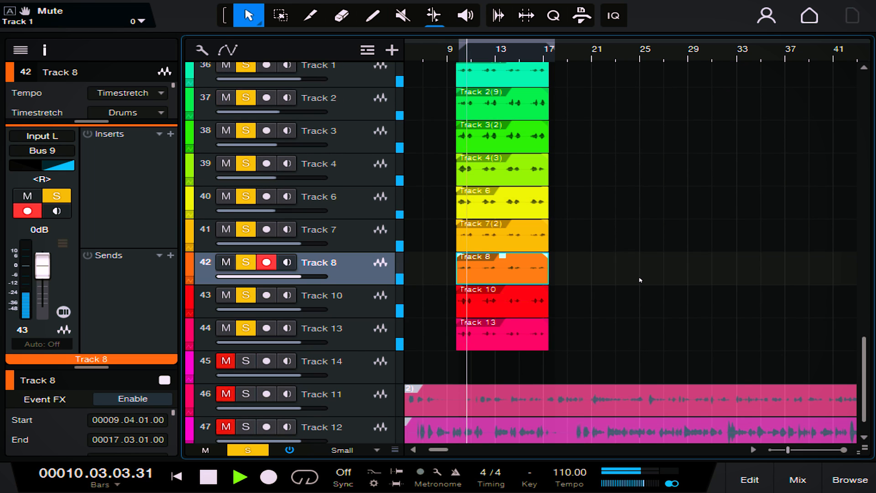
key("space")
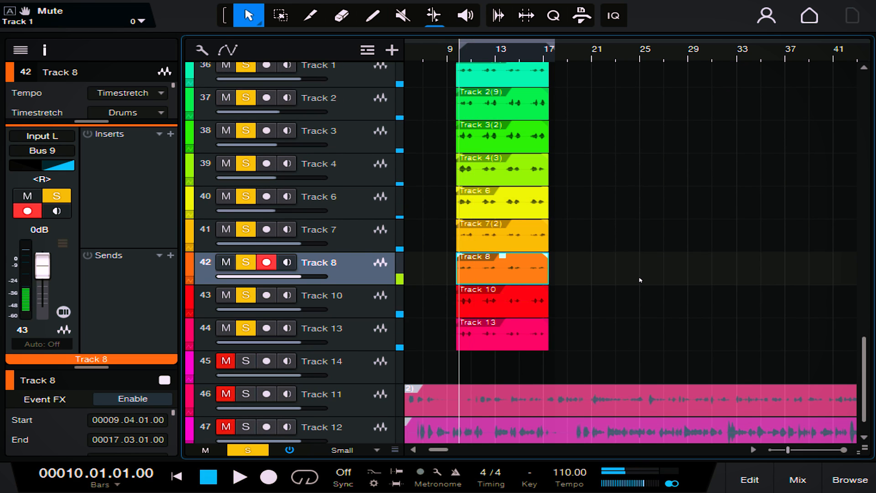
Set Breathy to 66.5 % in the Trax plug-in on Bus 8 and raise the Bus 8 volume to +4.1 dB
left_click_drag(566, 243, 456, 273)
left_click_drag(495, 224, 497, 219)
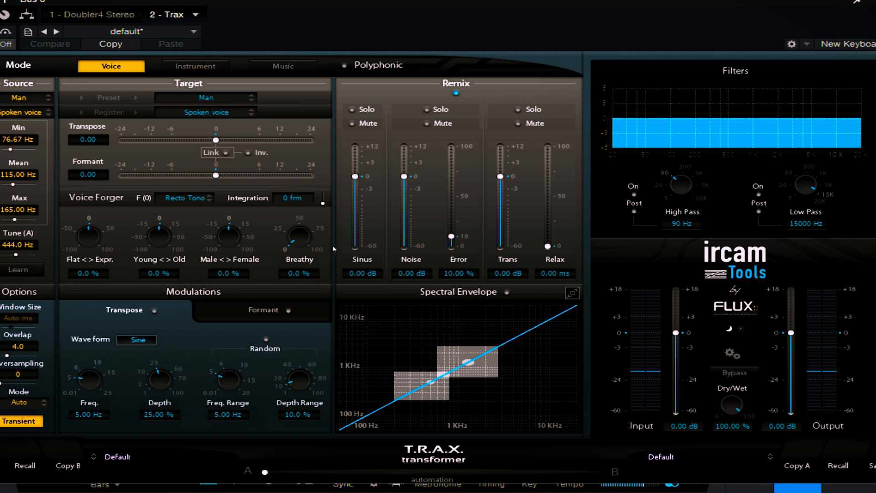
left_click_drag(300, 238, 306, 179)
left_click(303, 231)
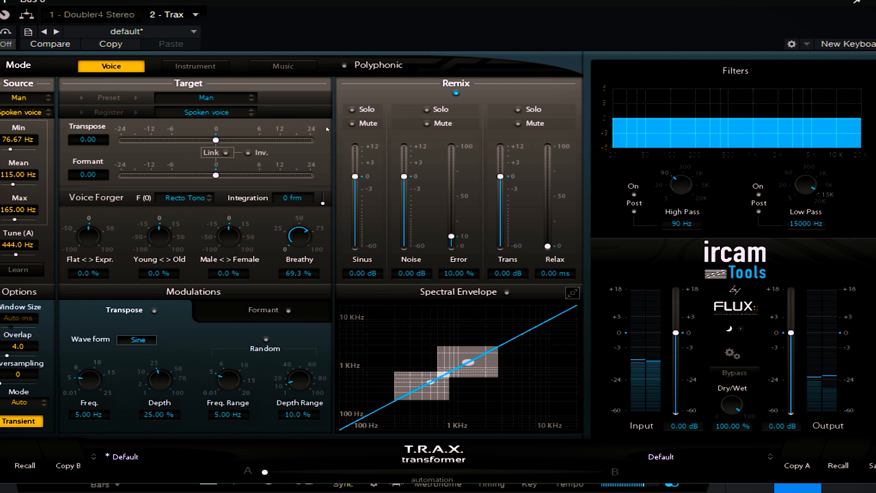
left_click_drag(304, 231, 303, 232)
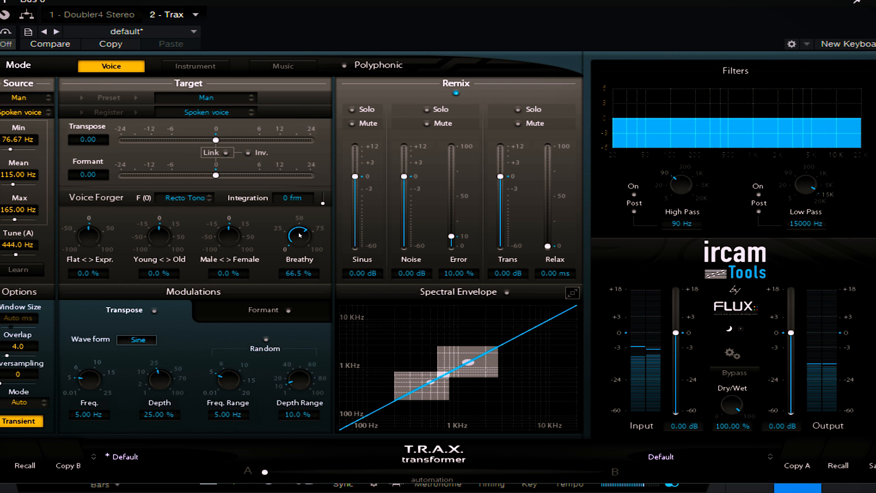
left_click_drag(668, 1, 306, 201)
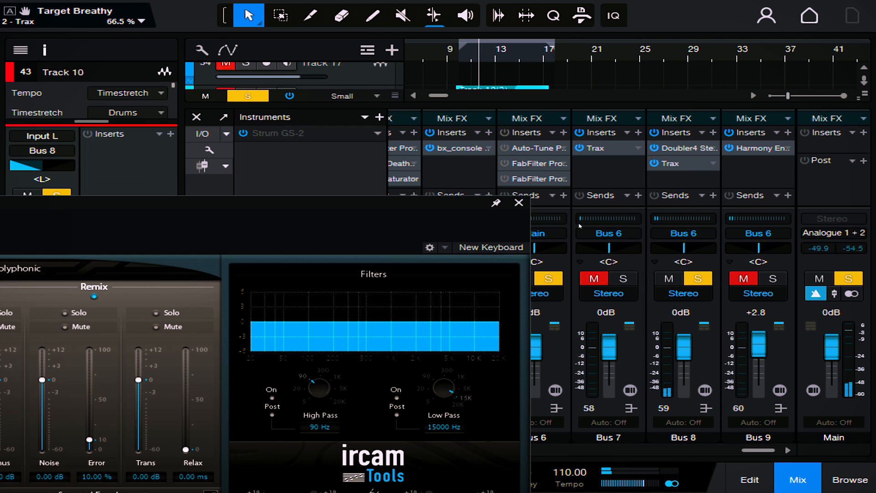
left_click(521, 203)
left_click_drag(688, 355, 689, 351)
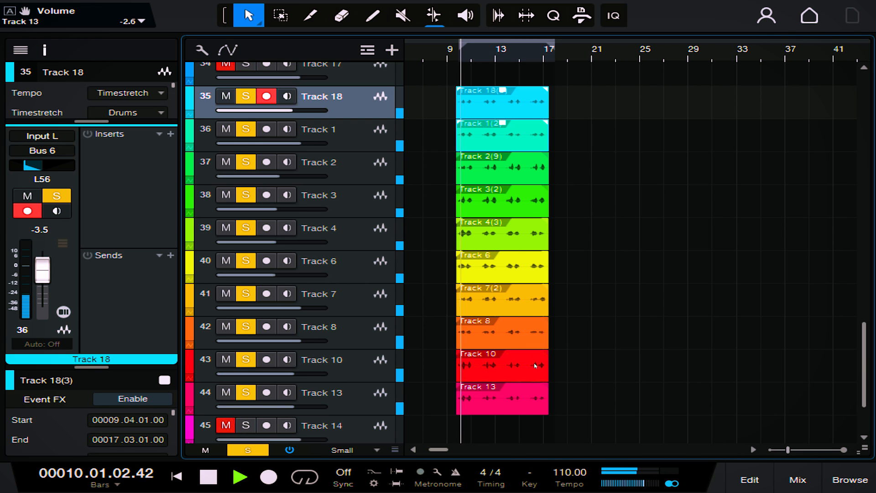
Select the Track 8 and Track 7 events while listening to the full stack, and stop playback
left_click_drag(499, 330, 497, 330)
left_click_drag(501, 287, 498, 285)
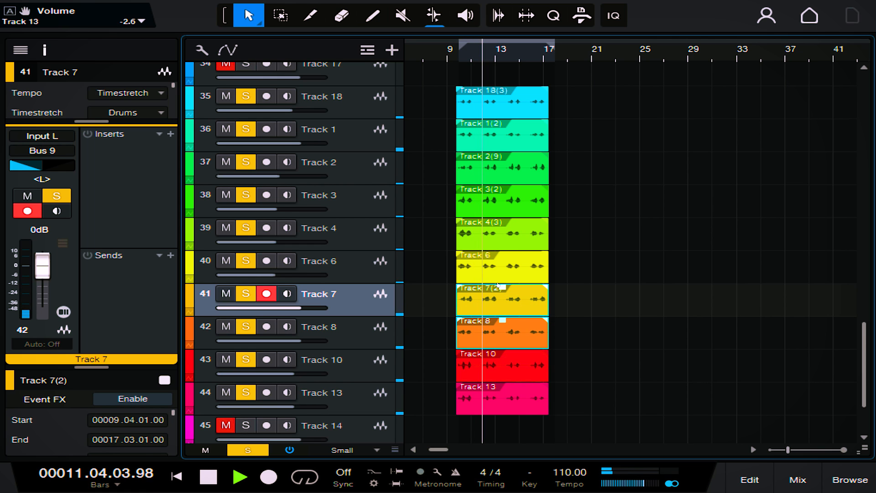
scroll(674, 325, "down", 3)
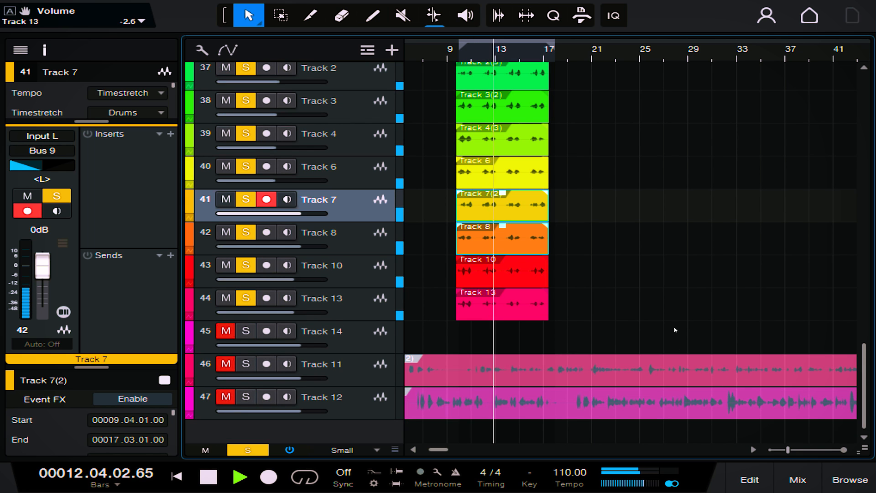
key("space")
Switch on Auto-Tune Pro on Bus 6 and set its Retune Speed to 34
left_click(796, 487)
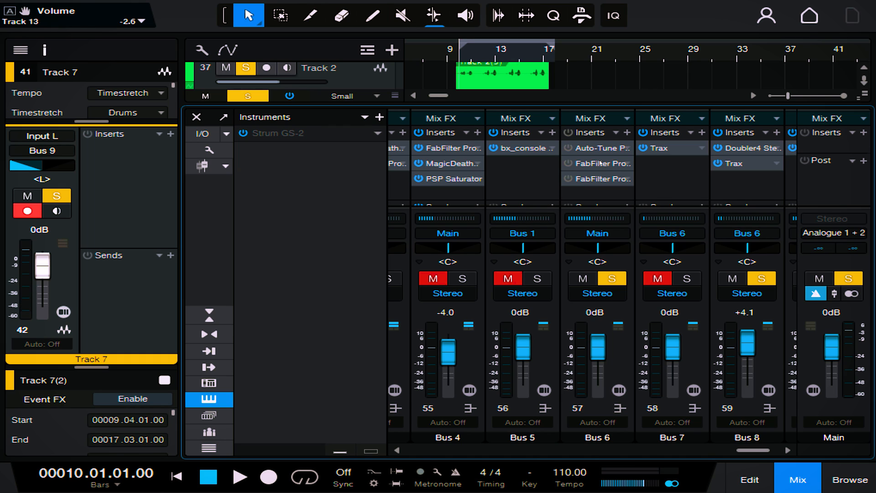
left_click(568, 148)
left_click(583, 150)
left_click_drag(101, 263, 170, 242)
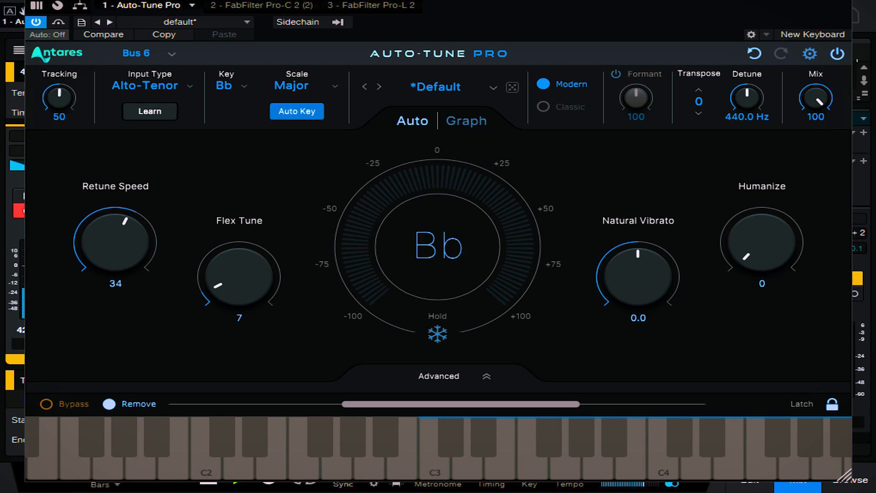
left_click(842, 0)
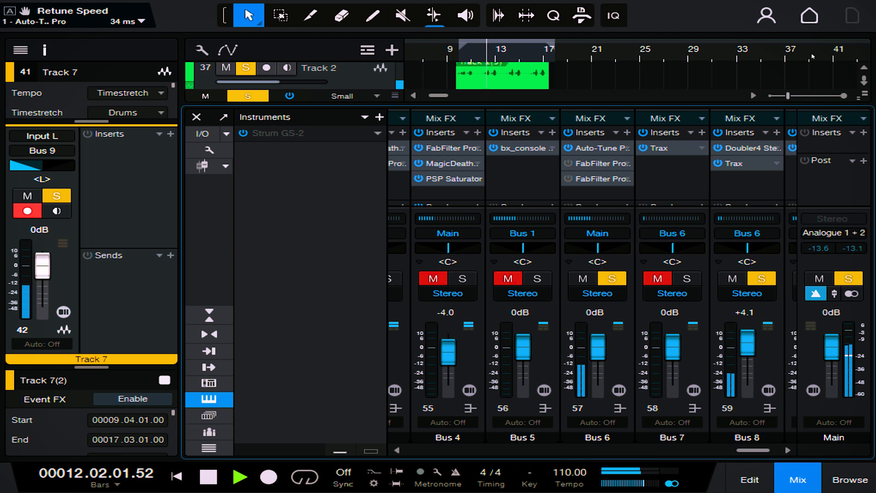
Inspect FabFilter Pro-C 2 and Pro-L 2 on Bus 6, remove the Pro-L 2 insert and stop playback
left_click(571, 177)
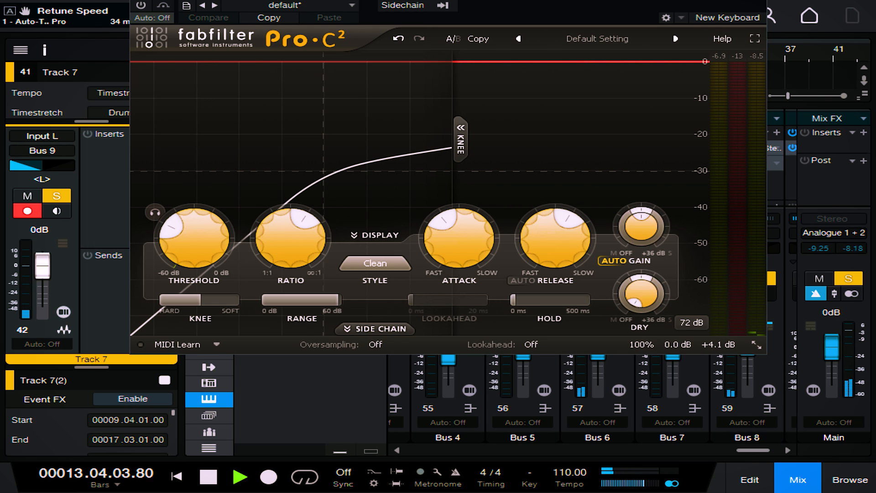
left_click(759, 1)
double_click(582, 180)
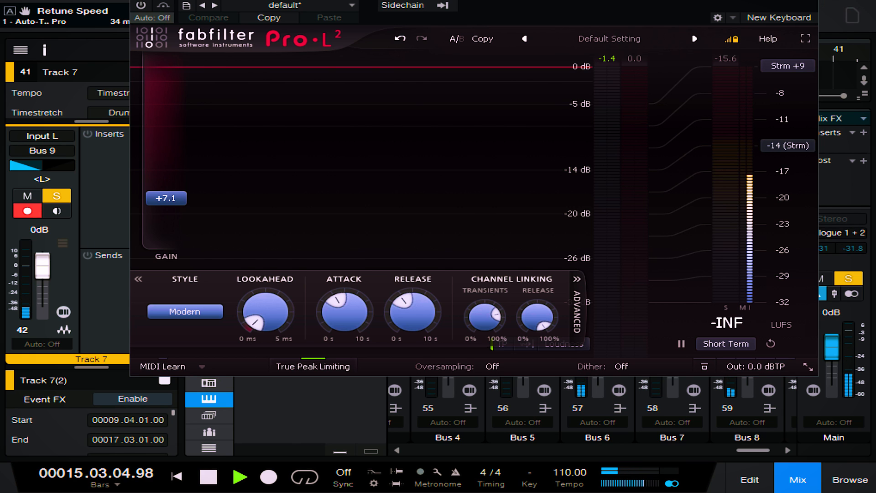
left_click(811, 0)
left_click(627, 179)
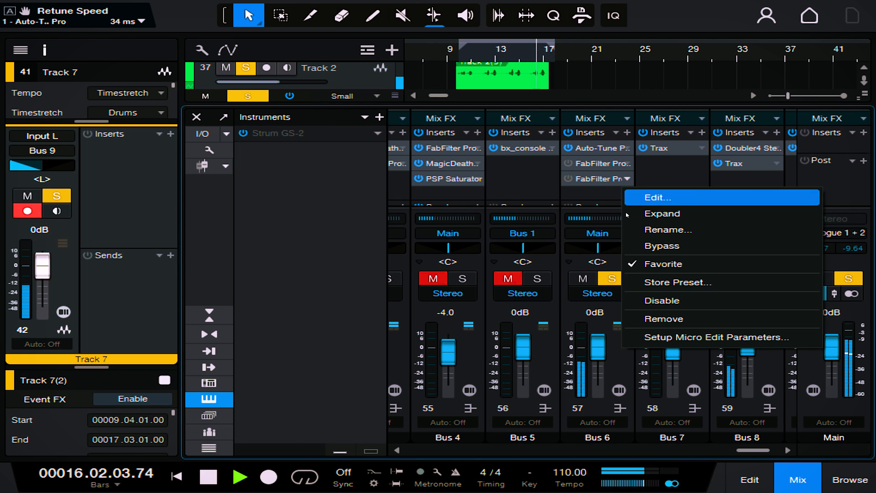
left_click(651, 325)
key("space")
Insert FabFilter Pro-Q 3 on Bus 6 and play the stack briefly to view its spectrum
left_click(628, 133)
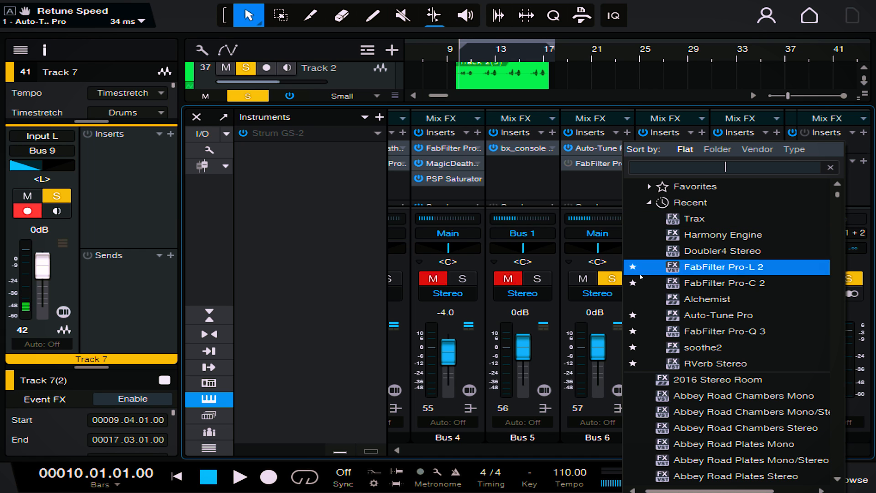
left_click(686, 332)
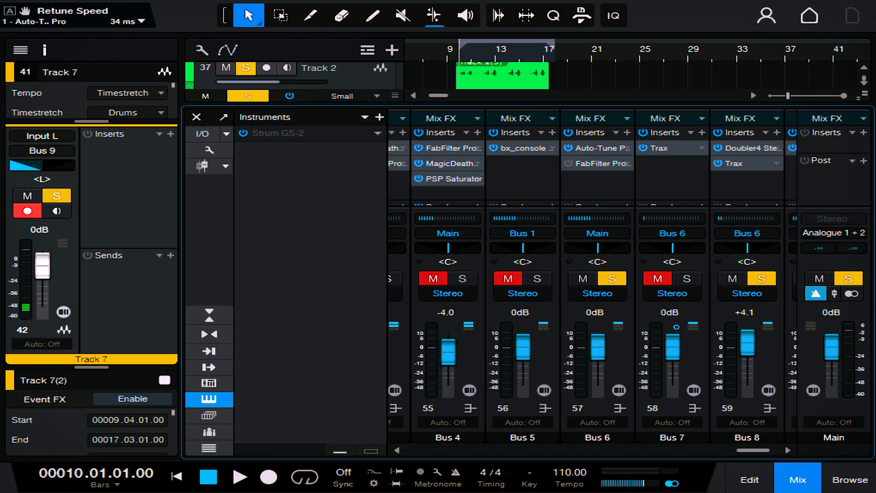
key("space")
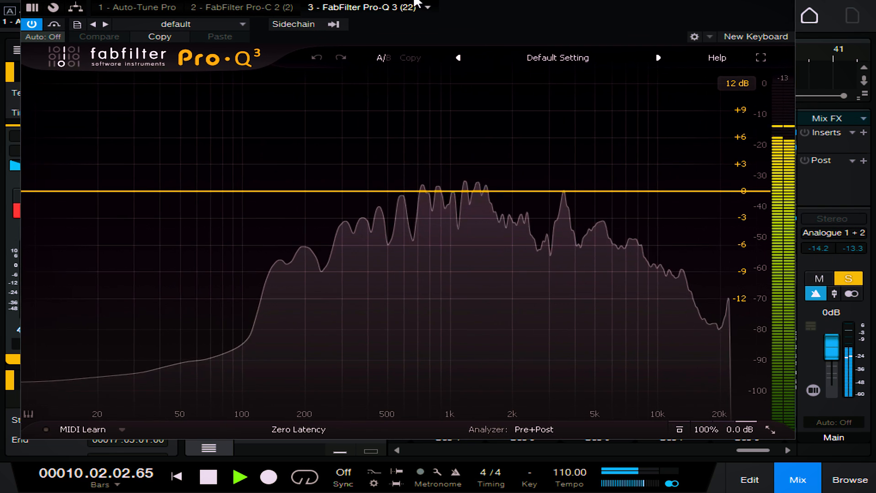
key("space")
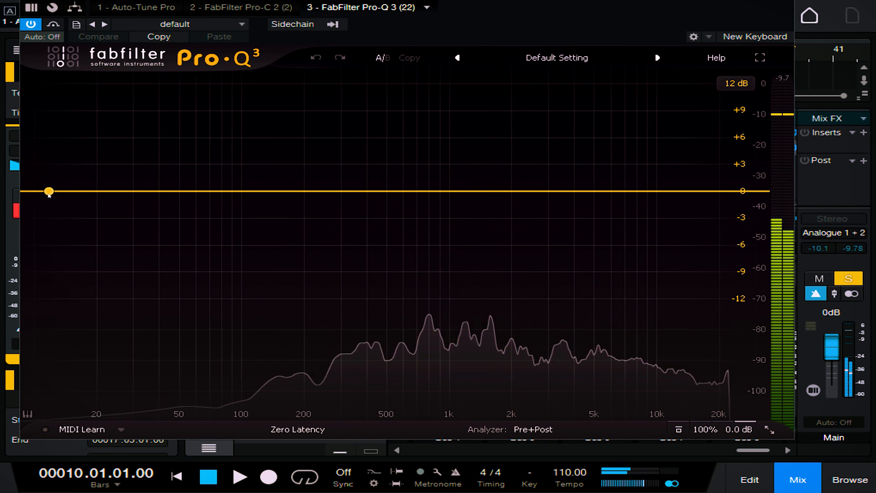
Add a 24 dB/oct Low Cut band at about 90 Hz in Pro-Q 3 and resume playback
left_click(48, 192)
left_click(71, 167)
left_click(105, 248)
left_click_drag(157, 371, 137, 340)
key("space")
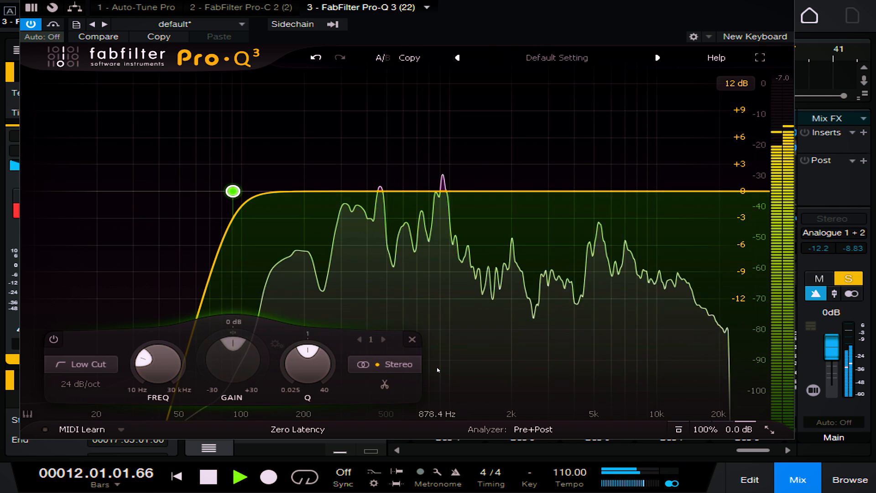
left_click(437, 370)
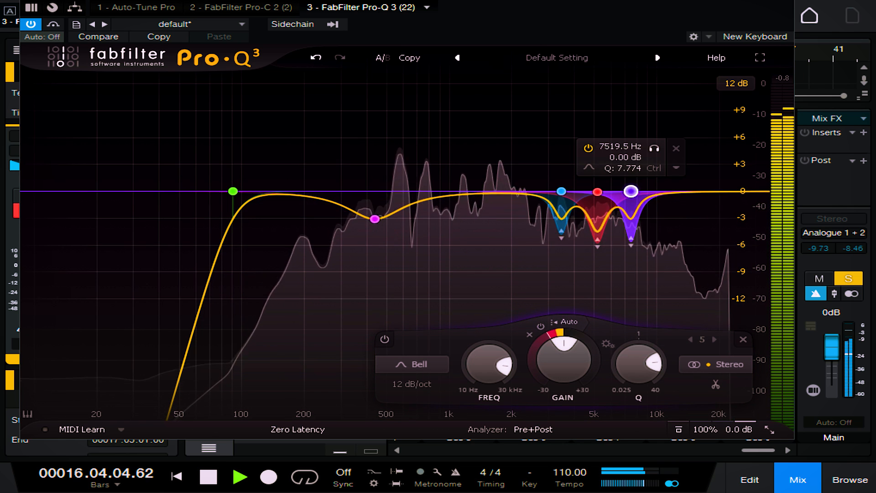
Close the Pro-Q 3 window and replay the stack briefly to check Bus 6, ending with playback stopped
key("Escape")
key("space")
key("space")
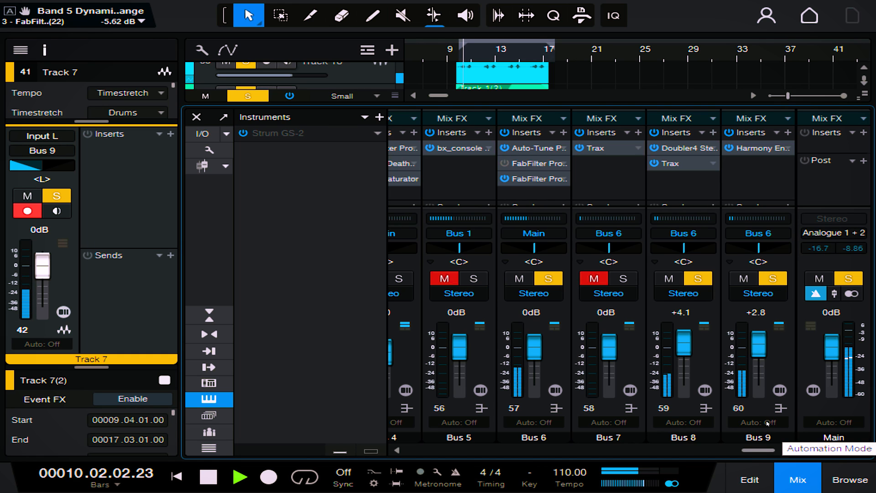
key("space")
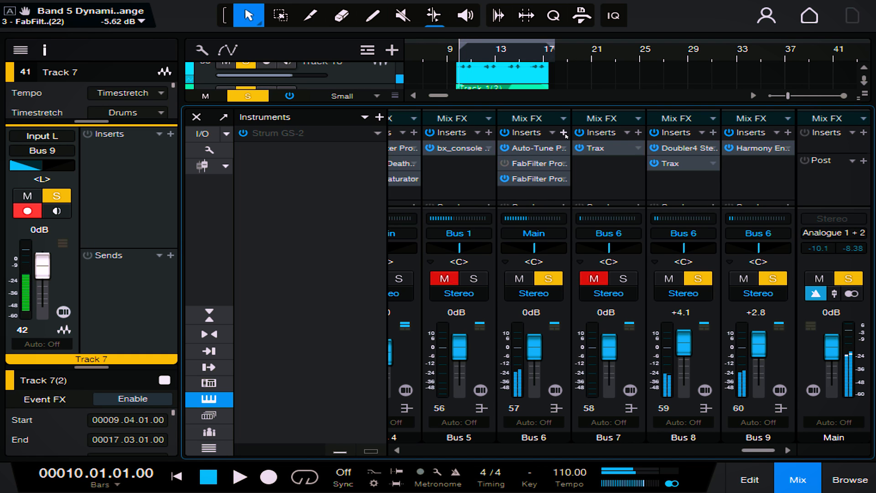
Insert the FabFilter Pro-G gate from the favorite effects on Bus 6
left_click(564, 133)
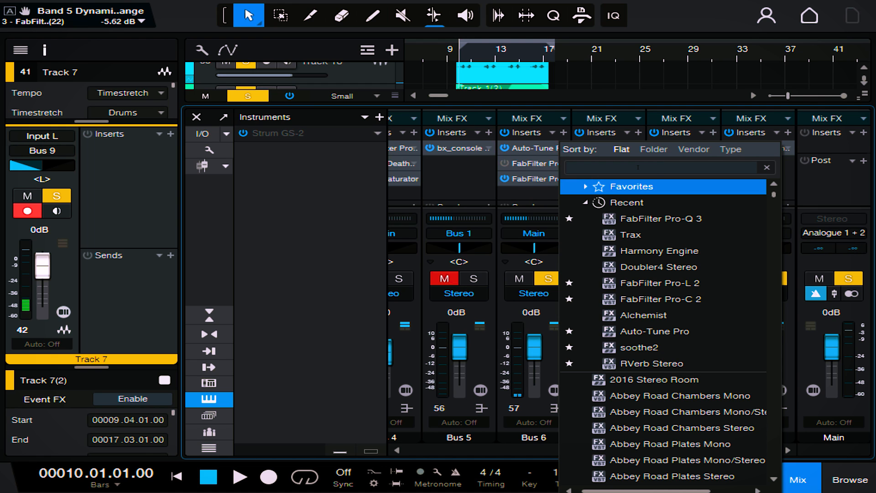
scroll(656, 302, "down", 2)
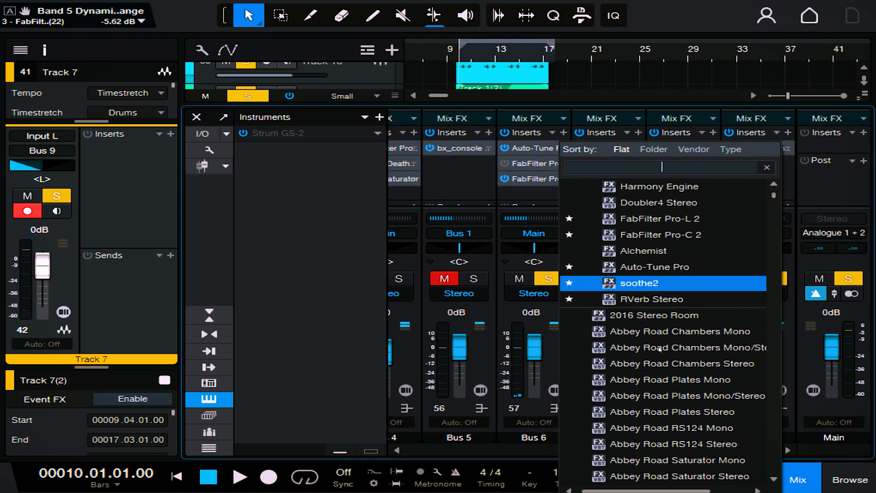
scroll(660, 289, "up", 2)
left_click(611, 187)
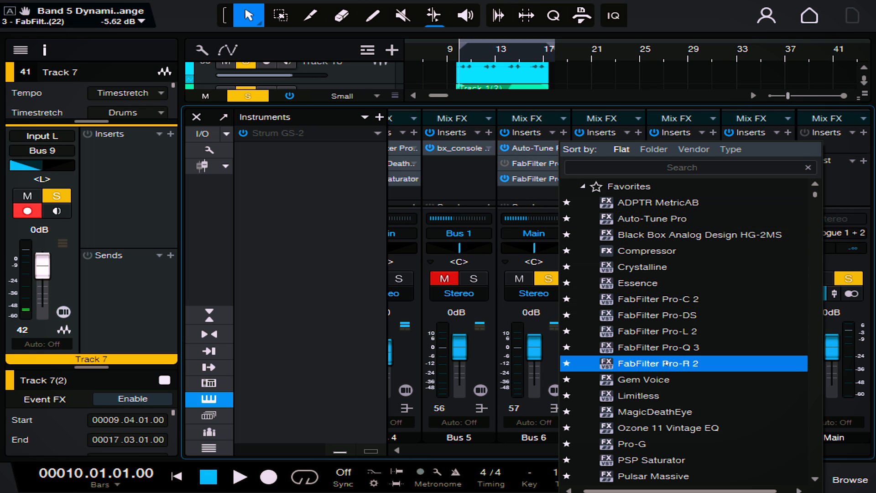
scroll(681, 394, "down", 1)
scroll(681, 396, "down", 1)
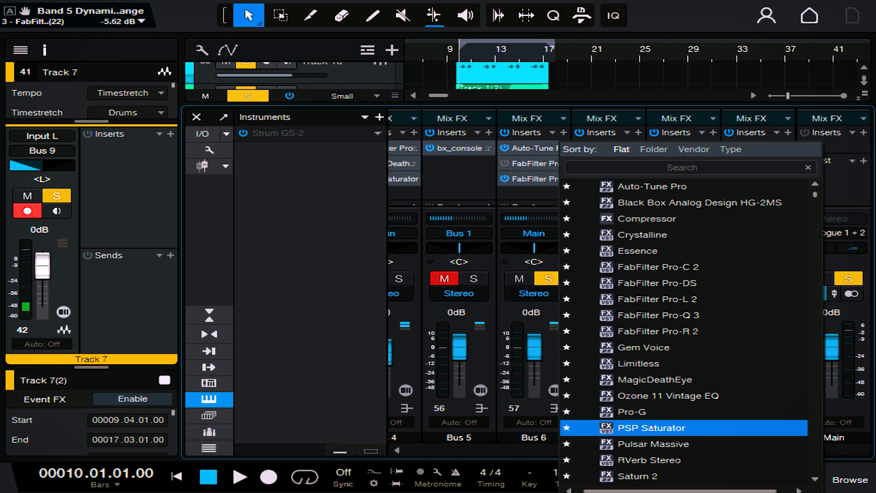
left_click(631, 406)
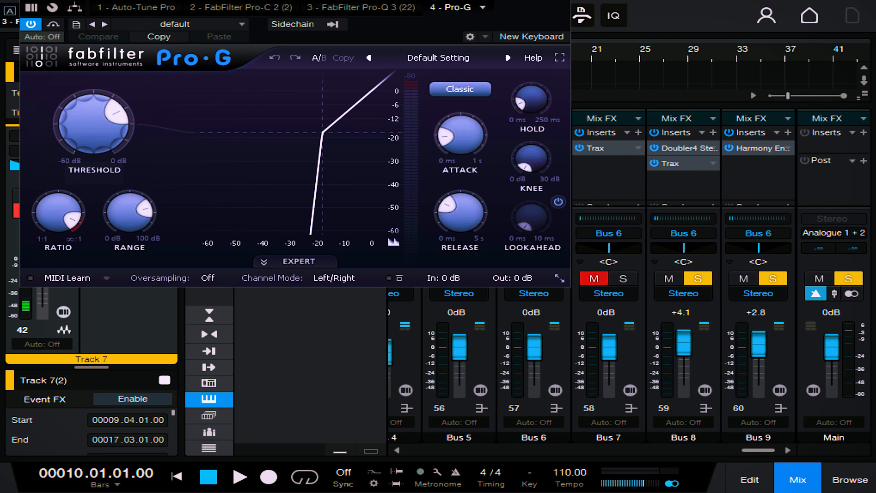
Set Pro-G's threshold to -26.45 dB and its ratio to 3.96:1, and fine-tune its range during playback
mouse_move(194, 130)
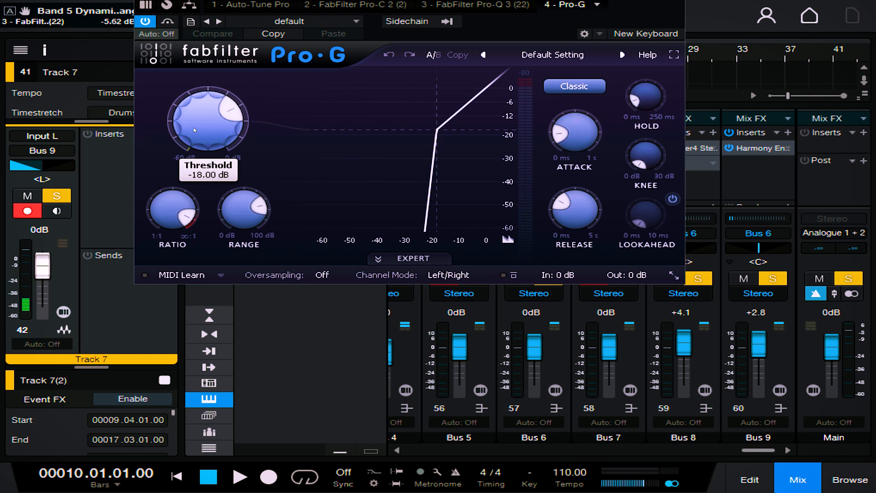
left_click_drag(201, 119, 194, 152)
mouse_move(175, 210)
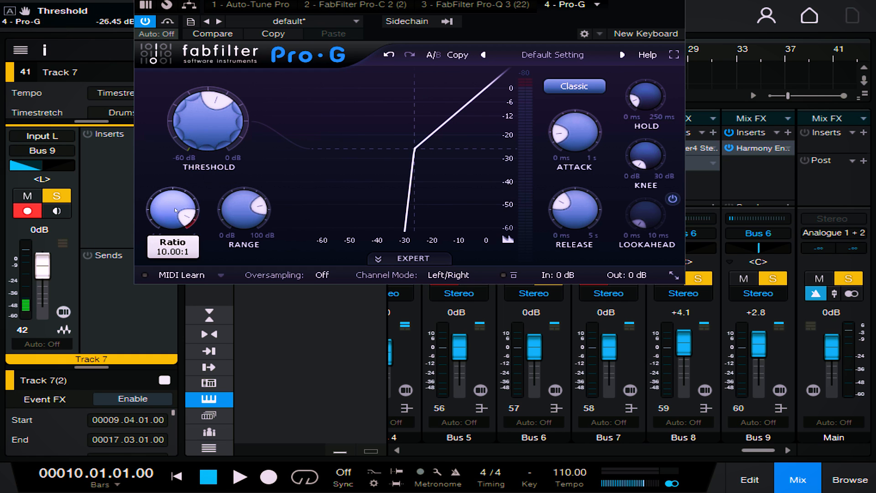
left_click_drag(162, 211, 162, 226)
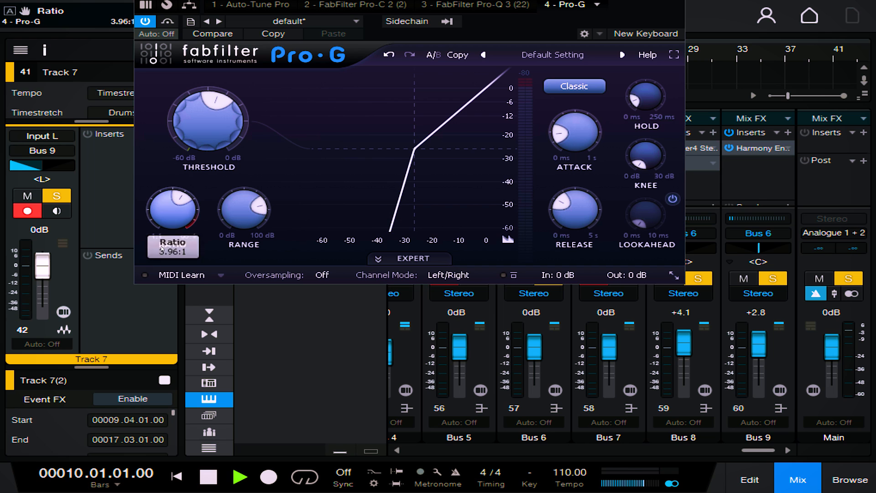
key("space")
left_click_drag(234, 225, 232, 222)
left_click_drag(228, 238, 220, 254)
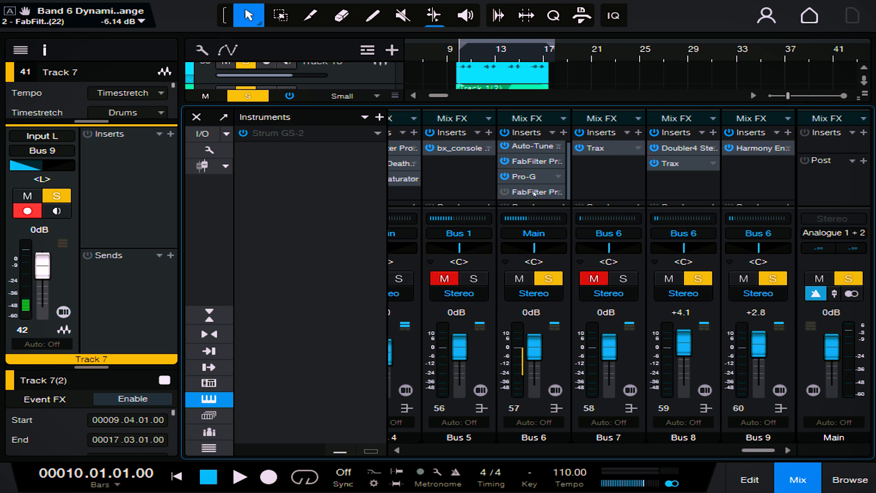
Switch on FabFilter Pro-C 2 on Bus 6 and set its compression style to Vocal
left_click(503, 192)
left_click(526, 192)
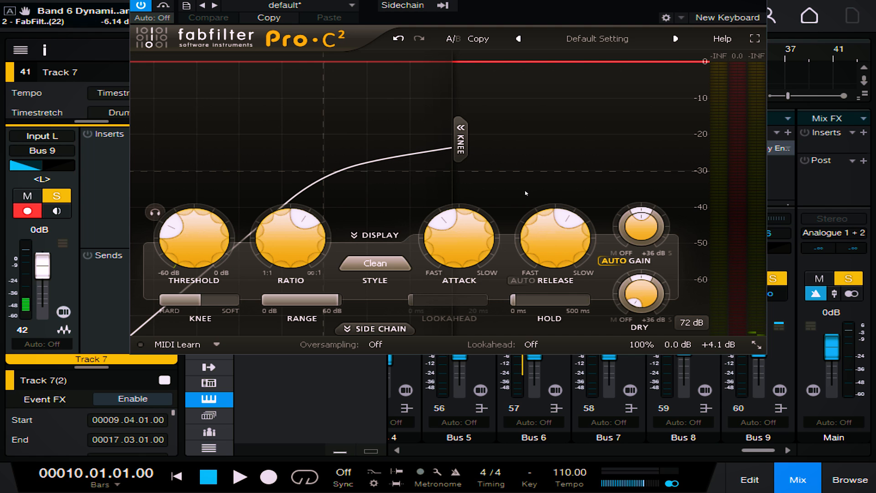
left_click(375, 263)
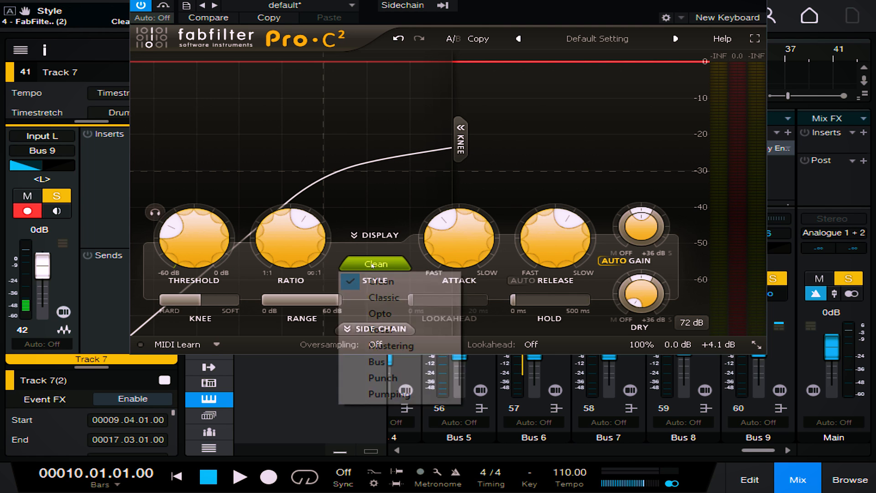
left_click(379, 330)
Play the stack while setting Pro-C 2's threshold to -27.95 dB and its attack to 18.05 ms
key("space")
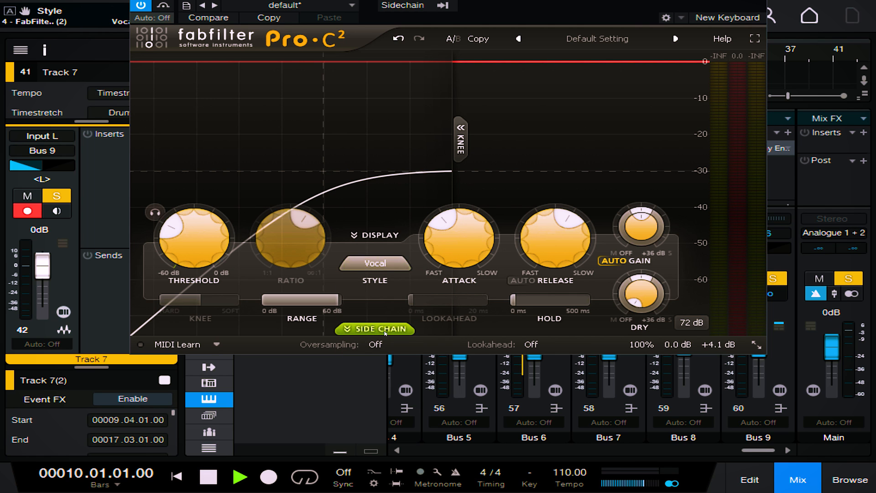
mouse_move(191, 229)
left_mouse_down()
mouse_move(191, 219)
mouse_move(186, 229)
left_mouse_up()
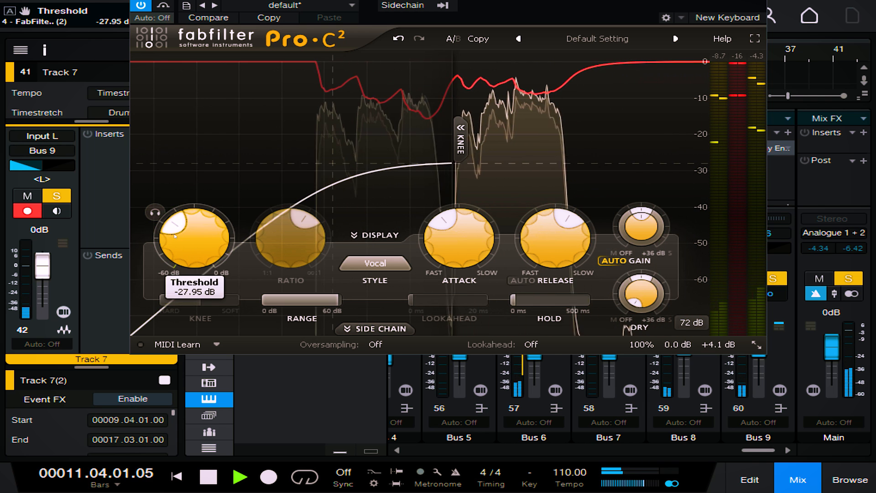
left_click_drag(453, 234, 452, 230)
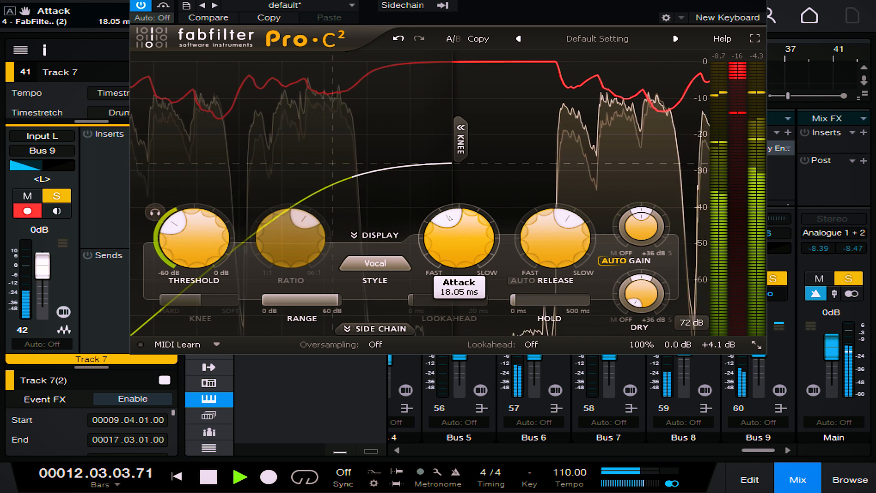
left_click_drag(339, 300, 209, 383)
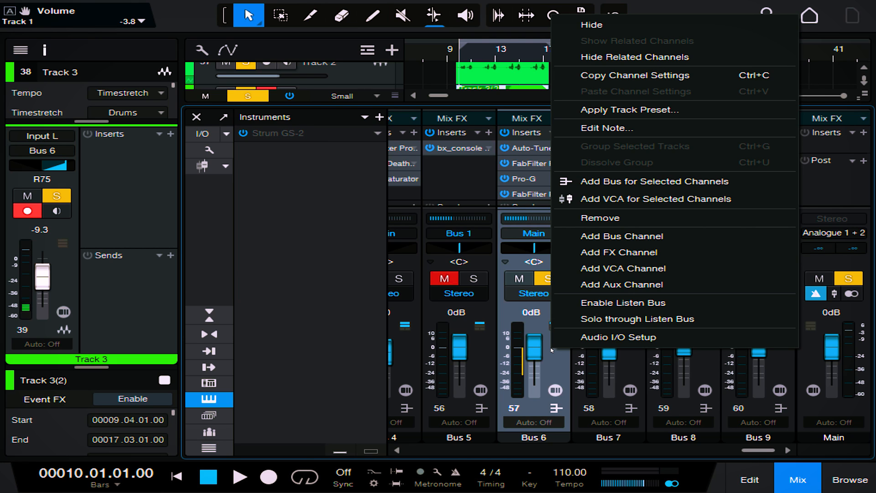
Add a bus for Bus 6 and insert FabFilter Pro-DS on it, placed ahead of SPL Passeq
left_click(606, 181)
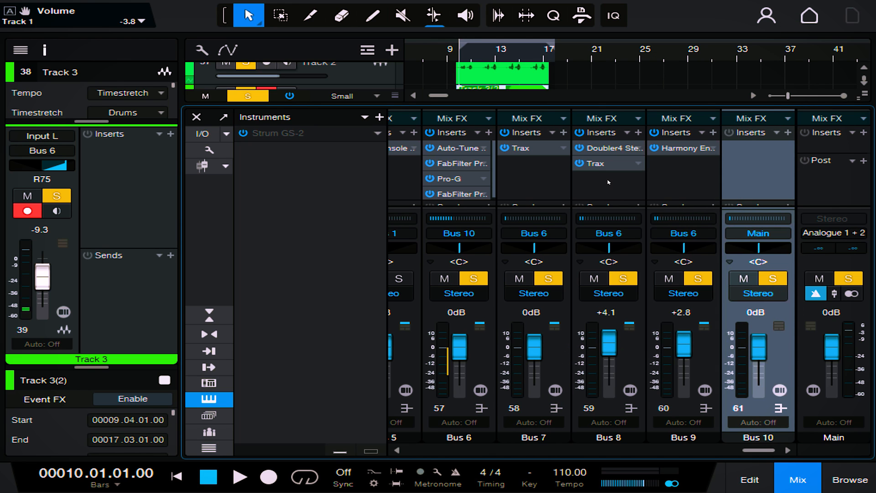
left_click(788, 132)
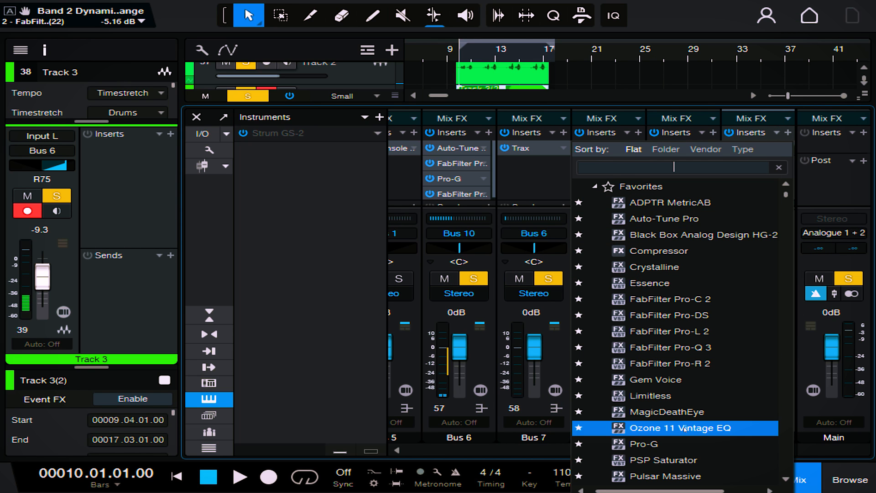
left_click(677, 315)
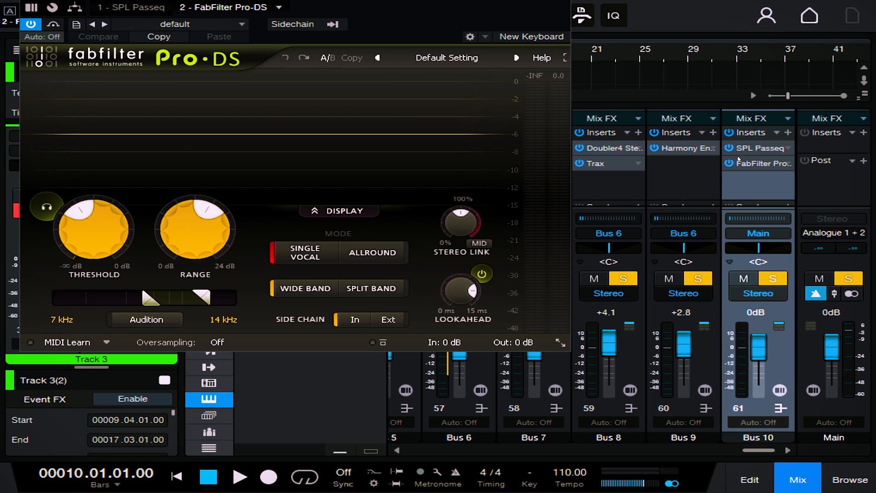
left_click_drag(753, 164, 751, 148)
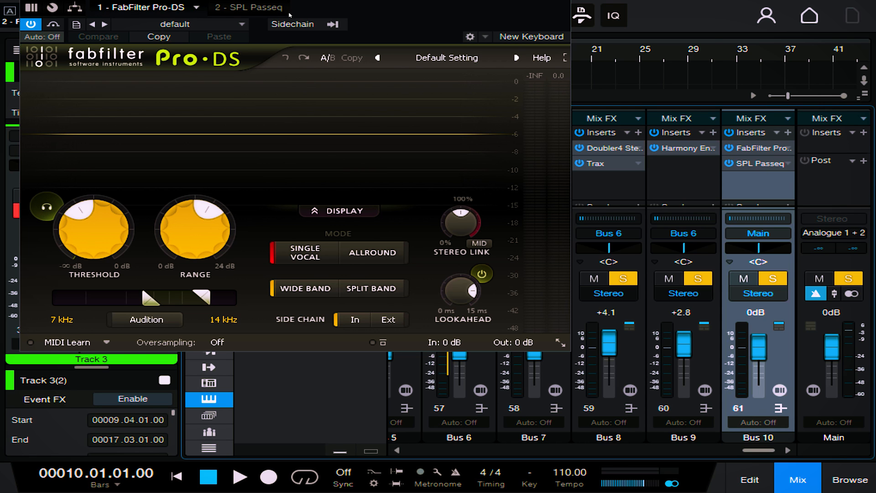
left_click_drag(323, 2, 489, 0)
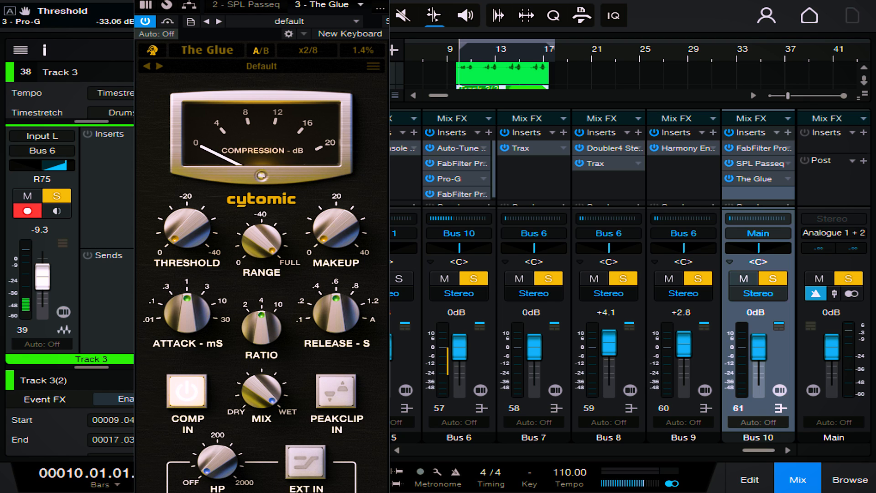
Set the attack of The Glue compressor on Bus 10 to 0.3 ms
left_click_drag(228, 34, 231, 17)
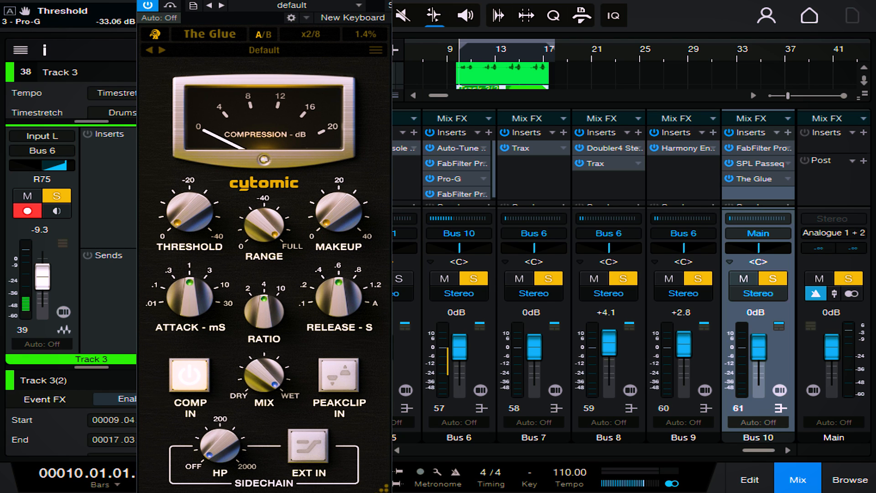
mouse_move(197, 222)
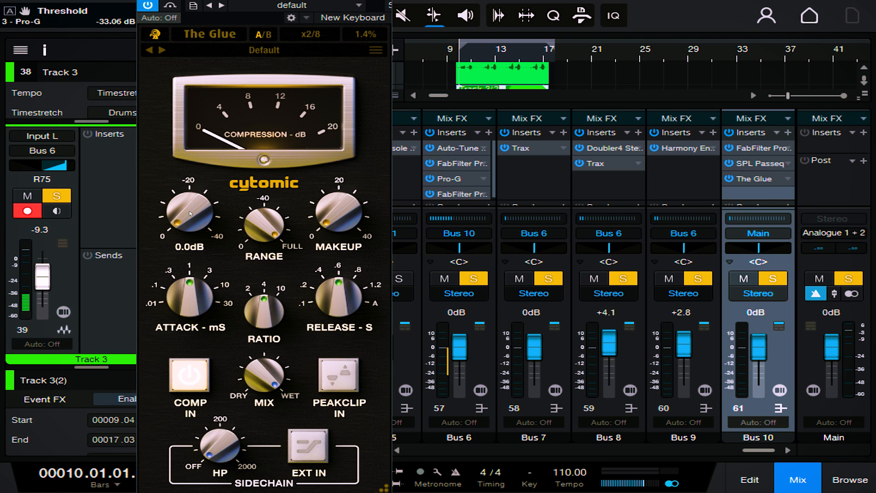
left_click(171, 305)
left_click_drag(171, 304, 172, 320)
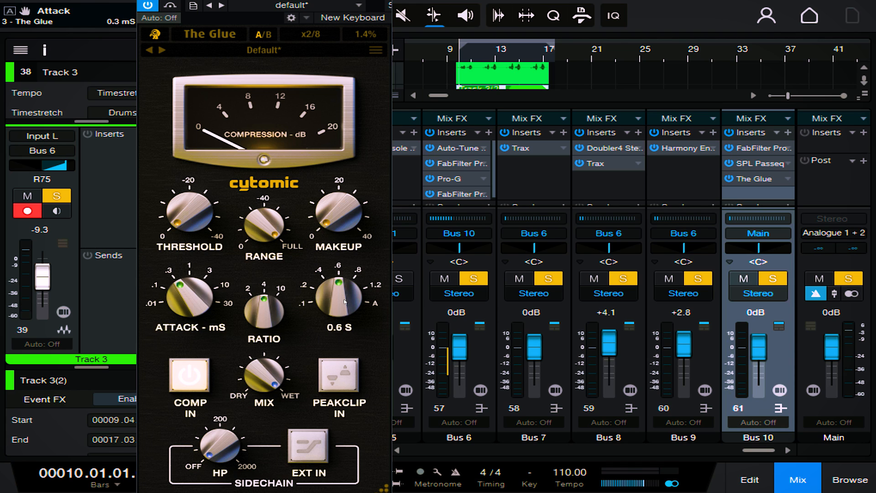
Clear all solos and play the full mix while viewing the stacked tracks in the arrangement
left_click(847, 279)
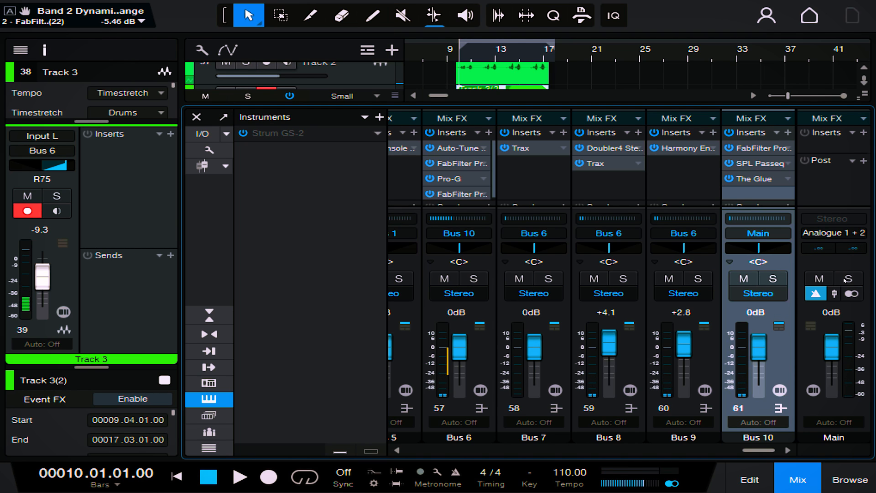
key("F3")
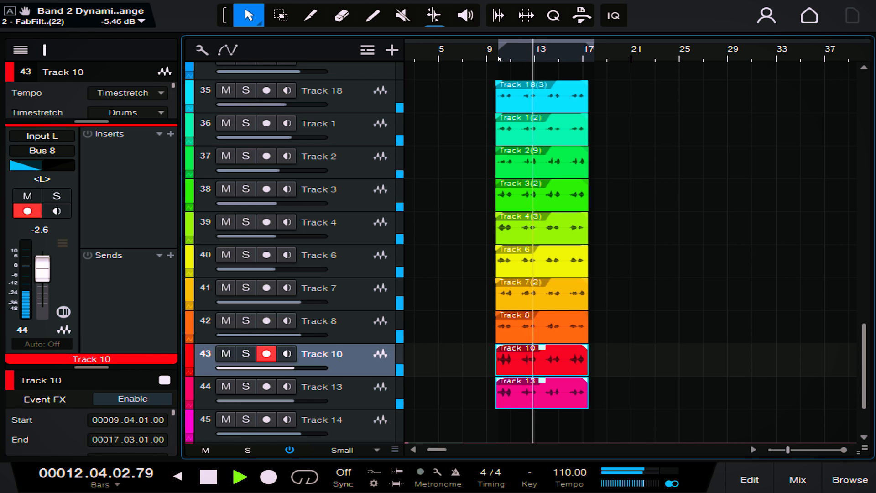
scroll(618, 231, "down", 1)
scroll(618, 231, "down", 1)
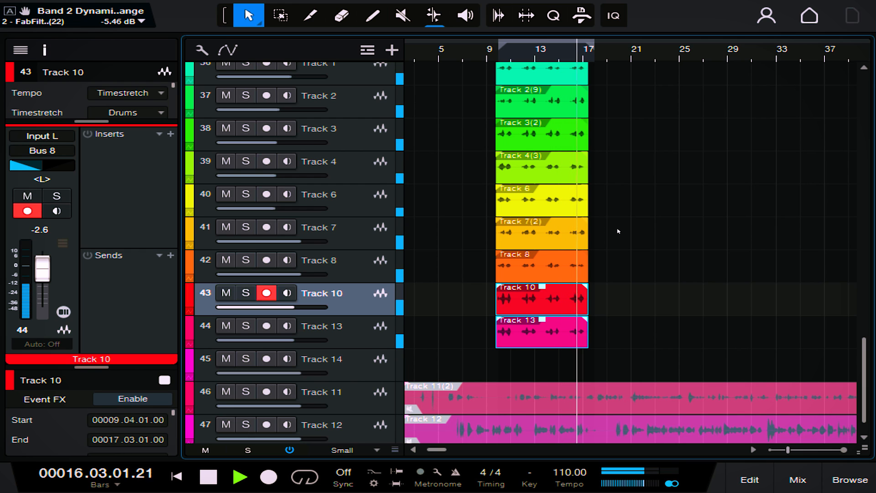
key("space")
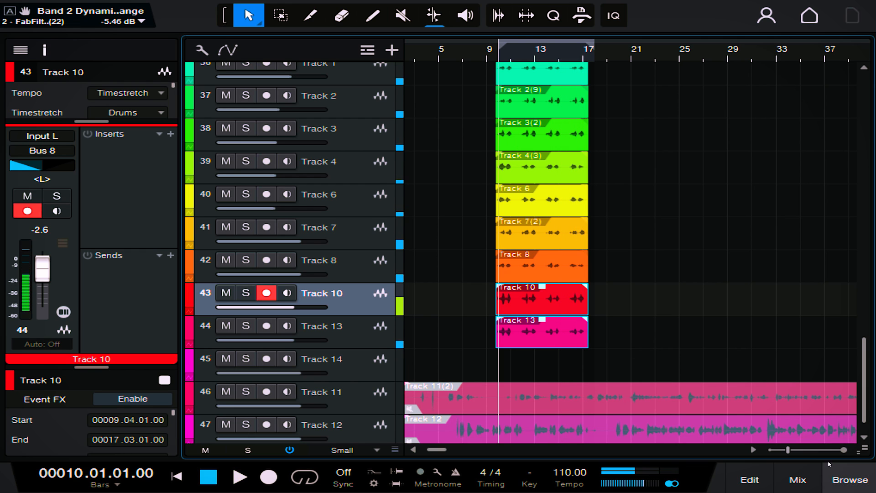
Reopen the mixer, solo Bus 10, then clear the solo and play the full mix for comparison
left_click(798, 480)
left_click(776, 279)
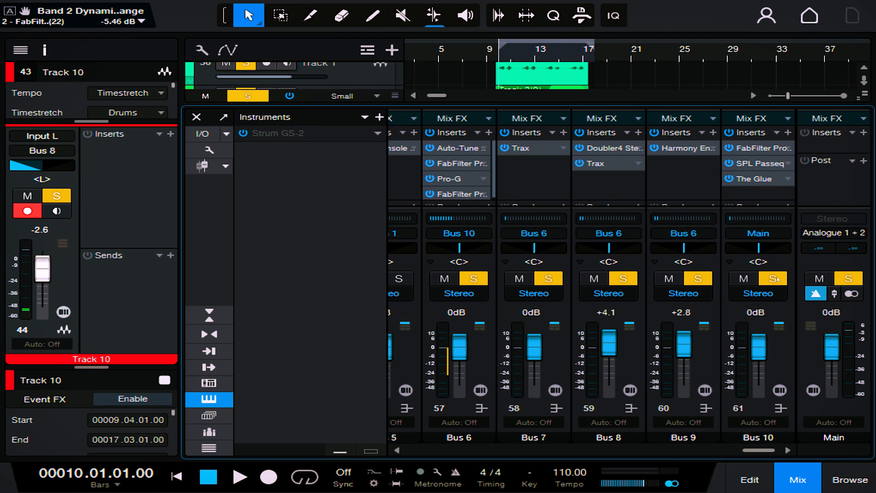
left_click(848, 278)
key("space")
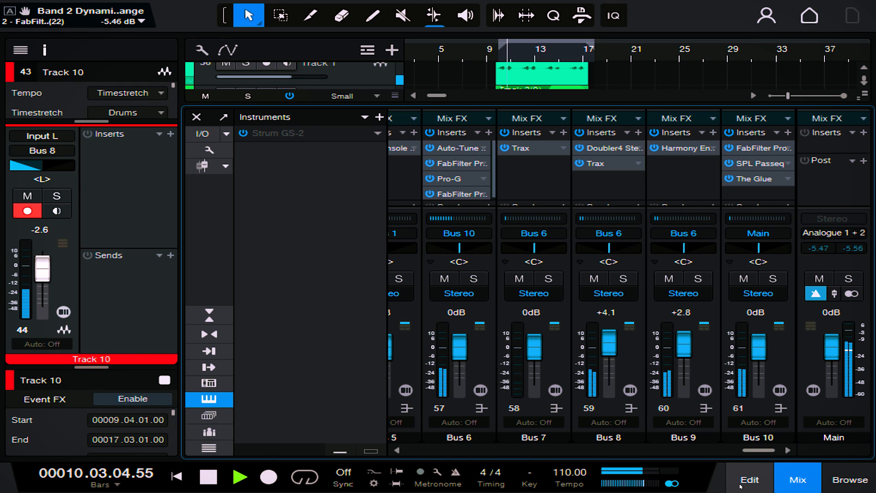
key("space")
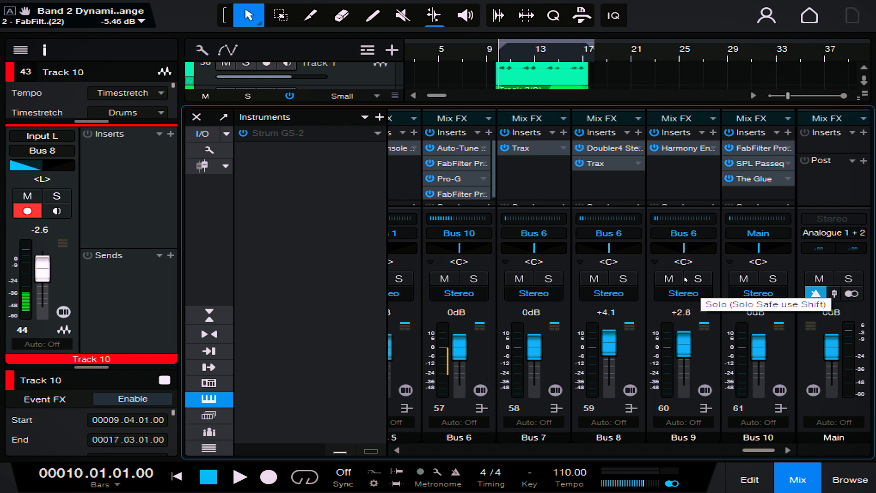
Add an FX channel with FabFilter Pro-R 2 and raise the reverb's Distance during playback
right_click(525, 186)
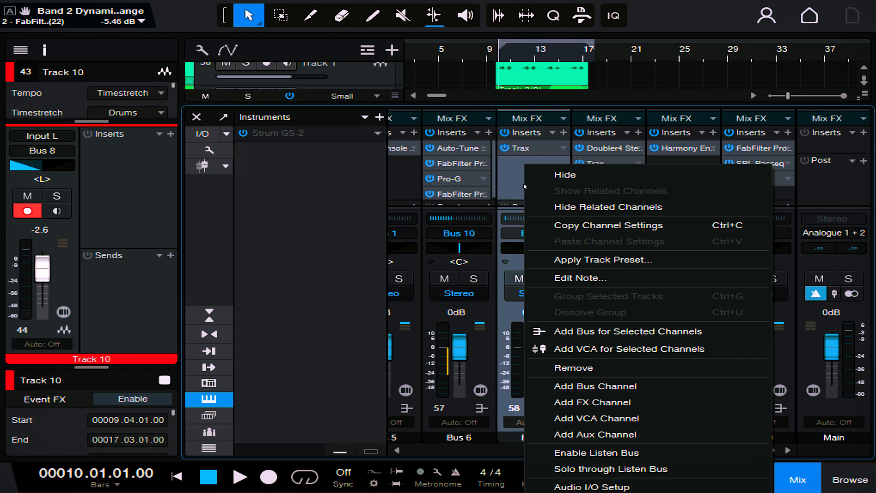
left_click(606, 402)
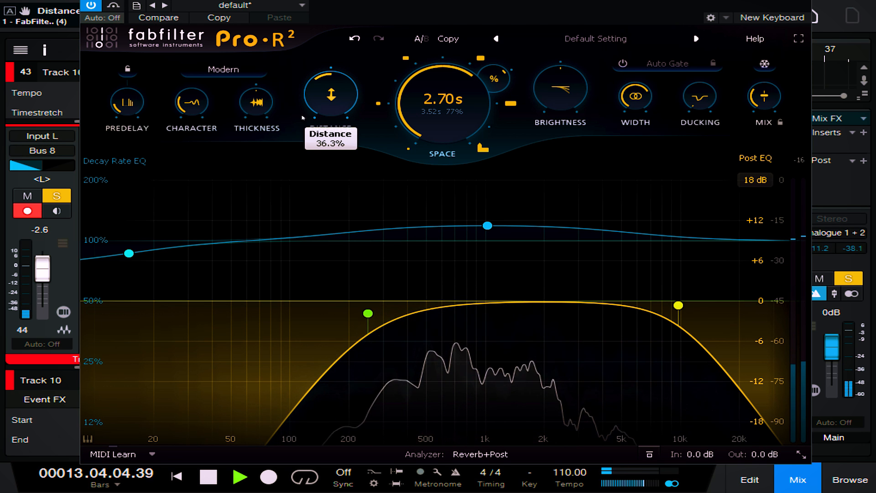
mouse_move(302, 117)
left_mouse_down()
mouse_move(307, 79)
mouse_move(298, 120)
left_mouse_up()
mouse_move(337, 103)
key("space")
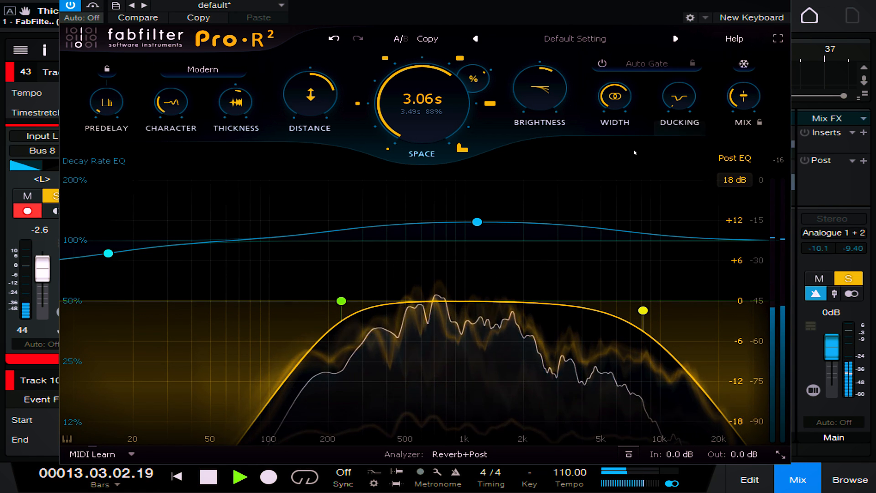
Shift the mid band of Pro-R 2's Decay Rate EQ slightly higher in frequency during playback
left_click_drag(478, 222, 517, 220)
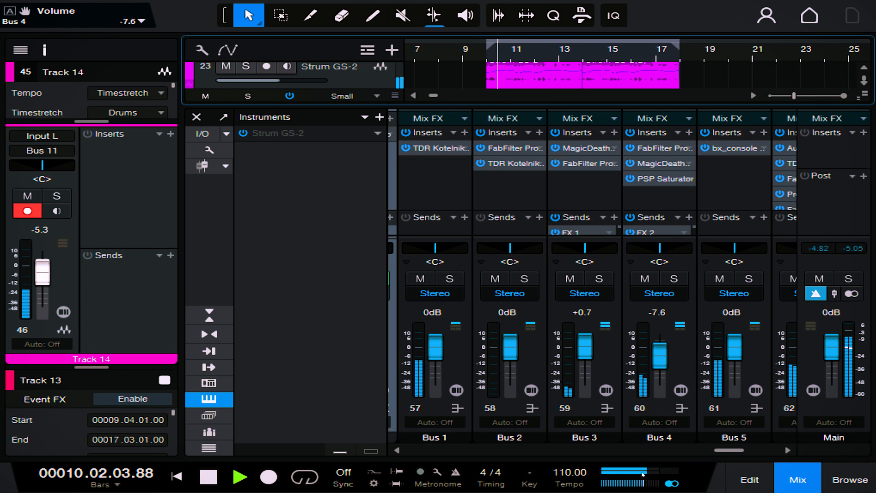
Play the full mix while looking through all tracks in the arrangement, and stop playback
left_click(798, 479)
scroll(703, 280, "up", 3)
scroll(703, 280, "up", 3)
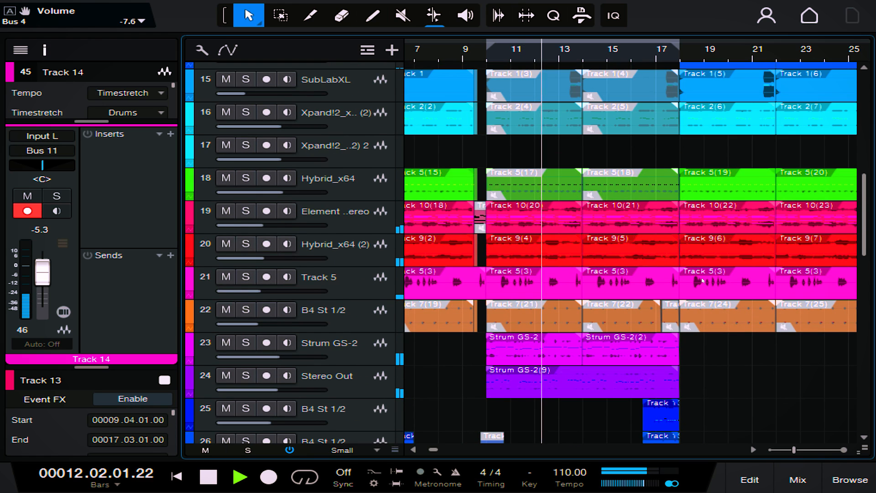
scroll(703, 280, "up", 4)
scroll(703, 280, "up", 2)
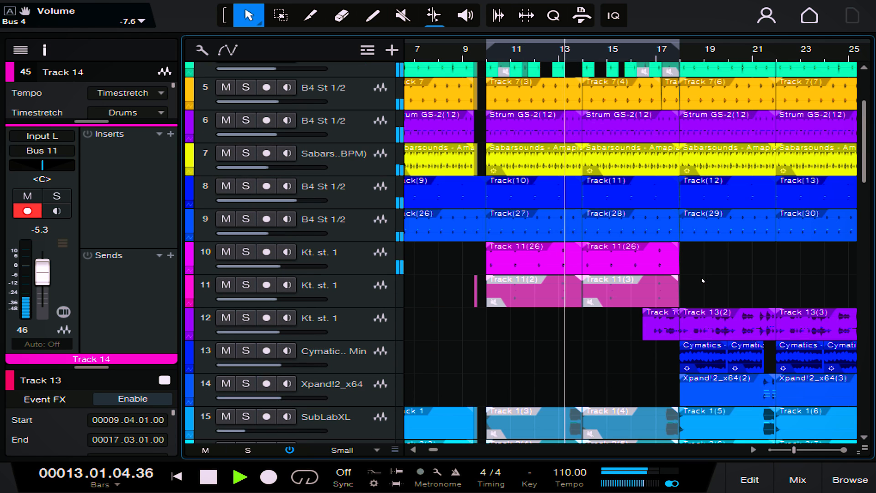
scroll(703, 280, "down", 6)
scroll(703, 280, "down", 10)
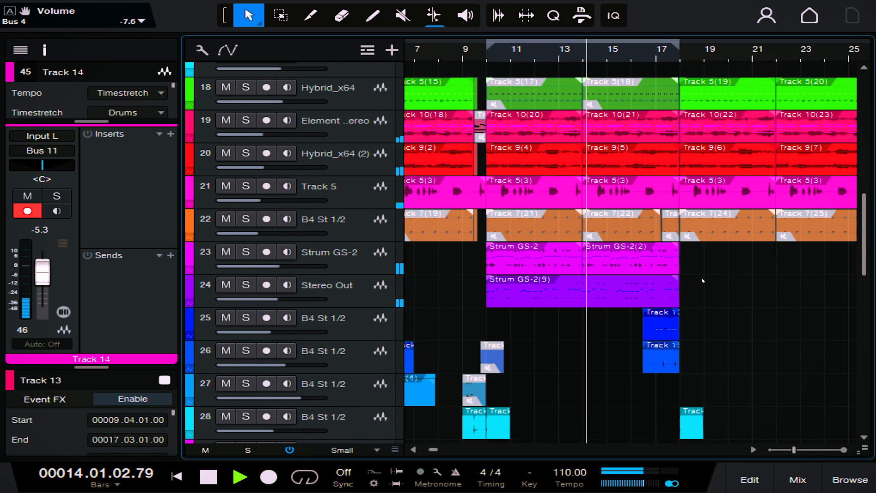
key("space")
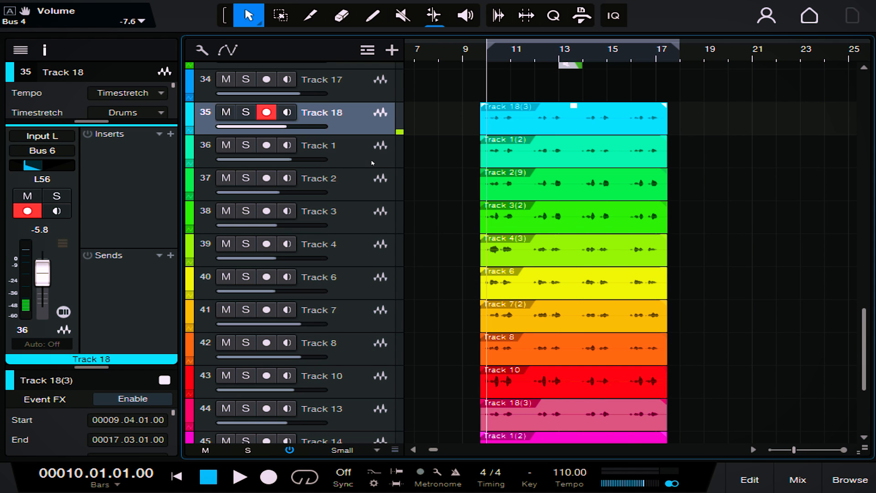
Inspect the panning and output routing of Track 18 and Track 1 in the stacked vocal group
left_click(373, 154)
left_click(372, 128)
scroll(508, 244, "down", 1)
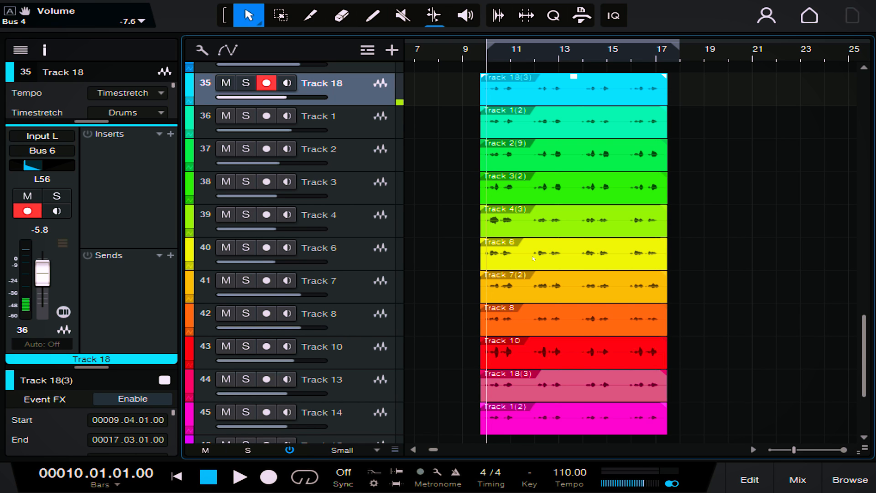
left_click(359, 129)
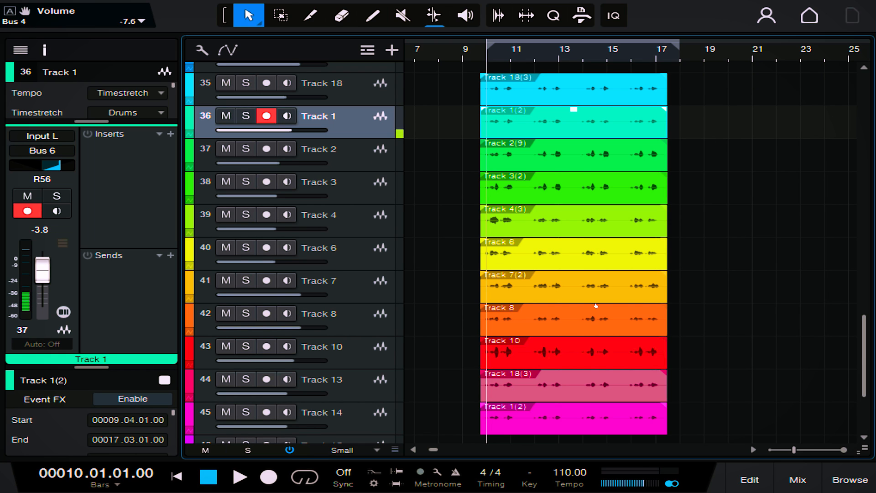
scroll(718, 332, "down", 1)
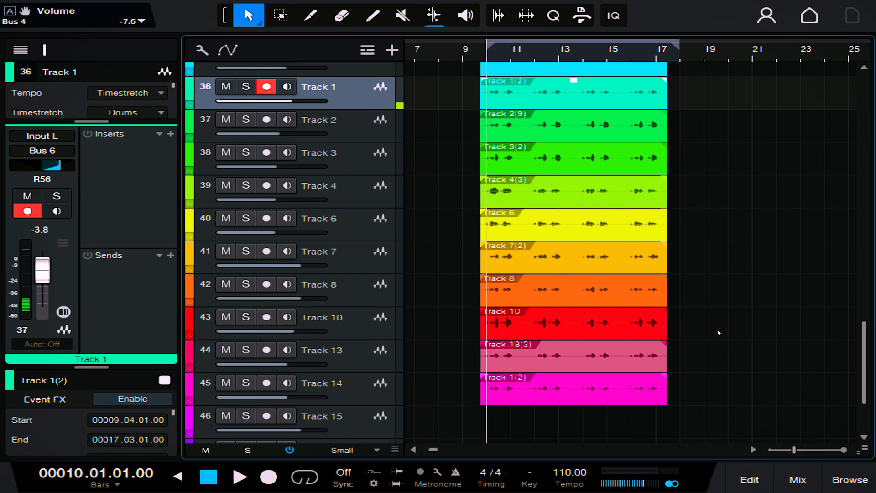
scroll(718, 332, "down", 2)
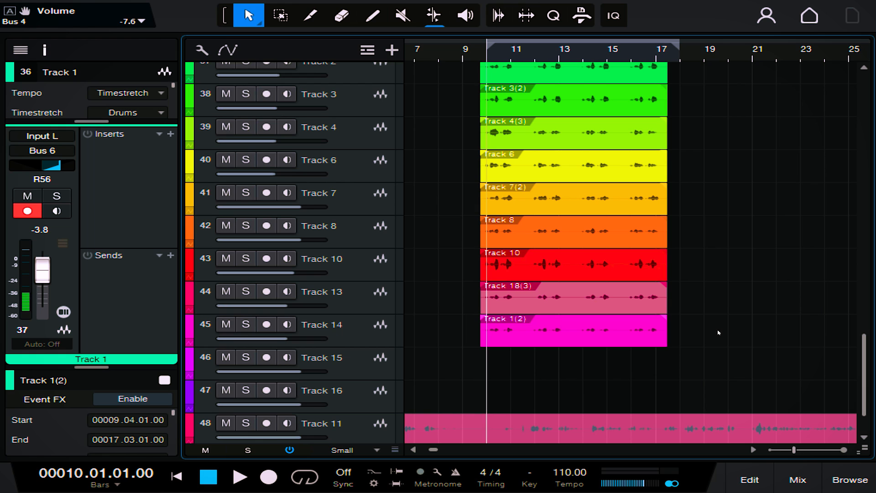
scroll(611, 297, "up", 4)
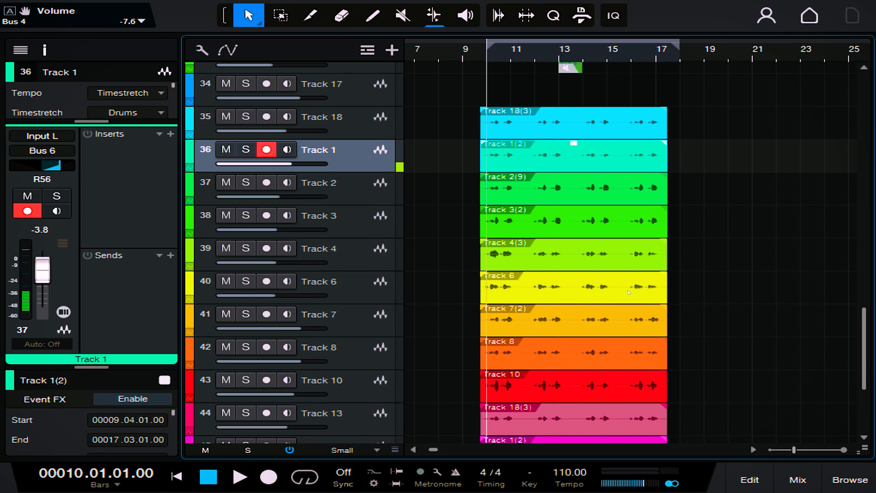
Open the mixer at the buses and review the Auto-Tune Pro and FabFilter Pro-Q 3 settings on Bus 6
left_click(789, 476)
left_click_drag(623, 451, 754, 458)
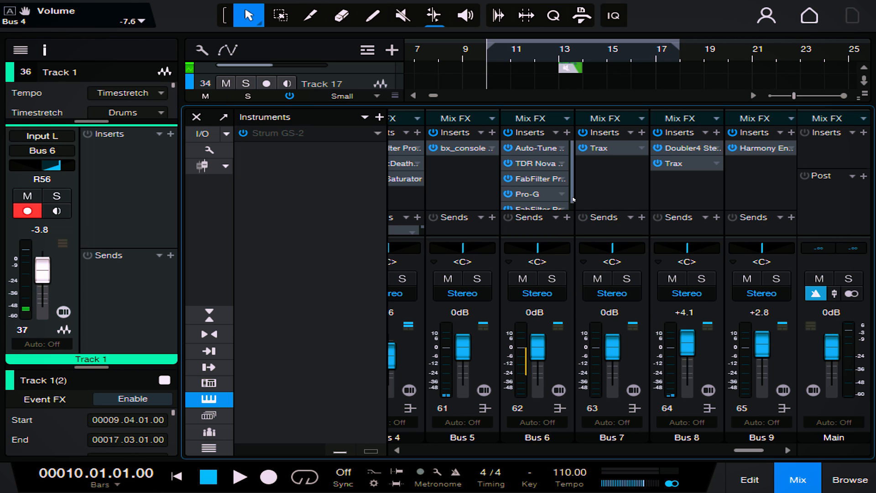
left_click(519, 149)
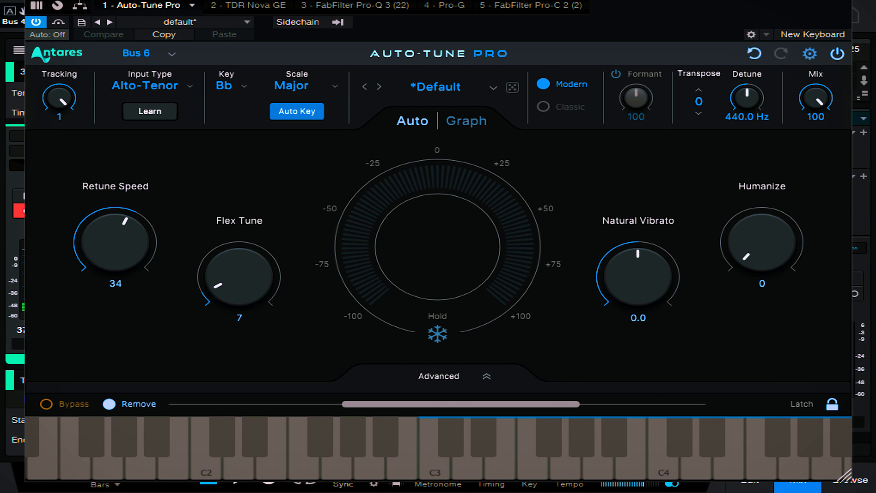
key("Escape")
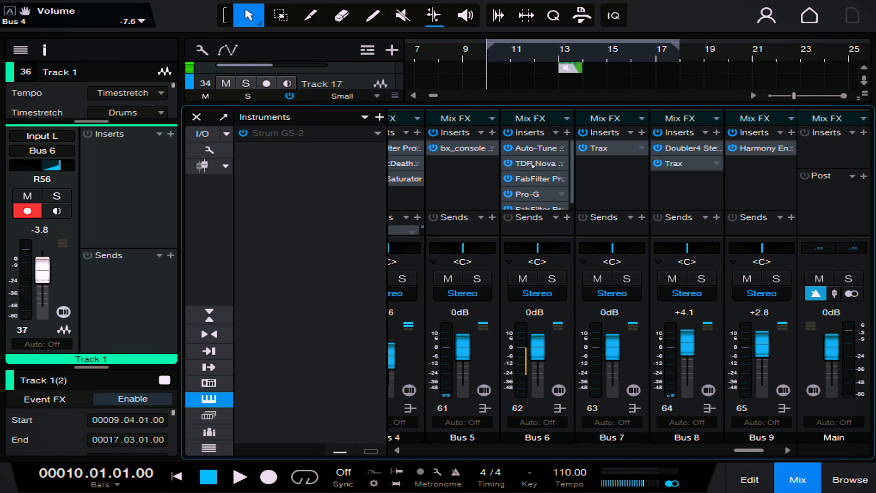
left_click(530, 180)
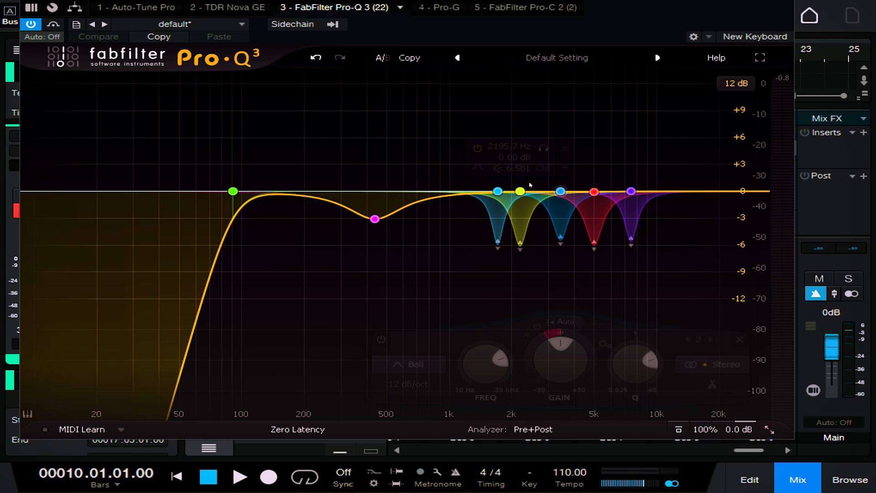
left_click(786, 1)
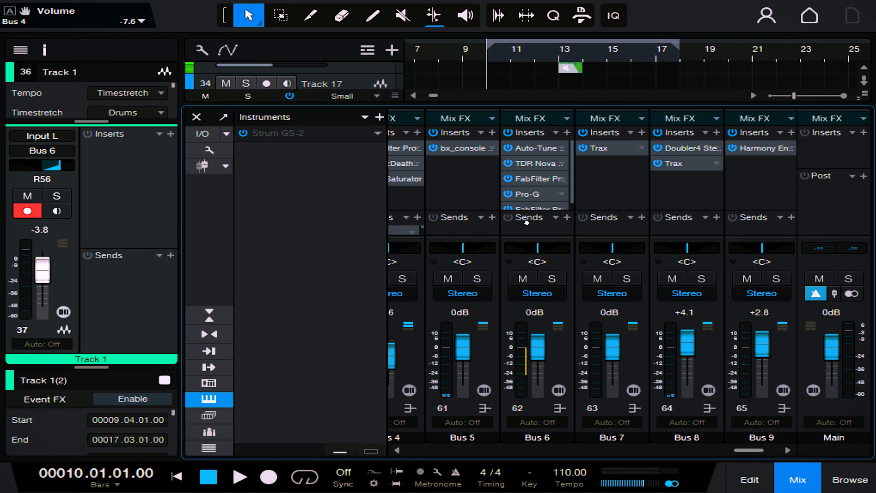
Review the TDR Nova GE, Pro-G gate and Pro-C 2 compressor settings on Bus 6
left_click_drag(572, 193, 571, 199)
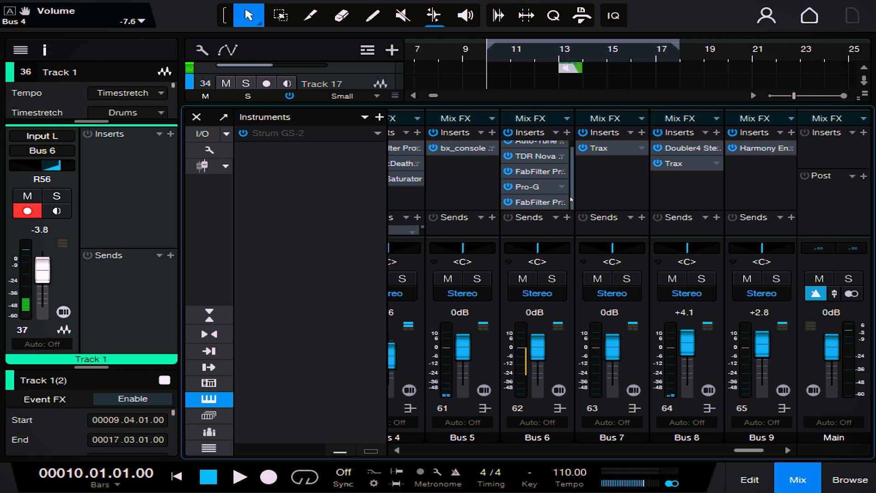
double_click(531, 158)
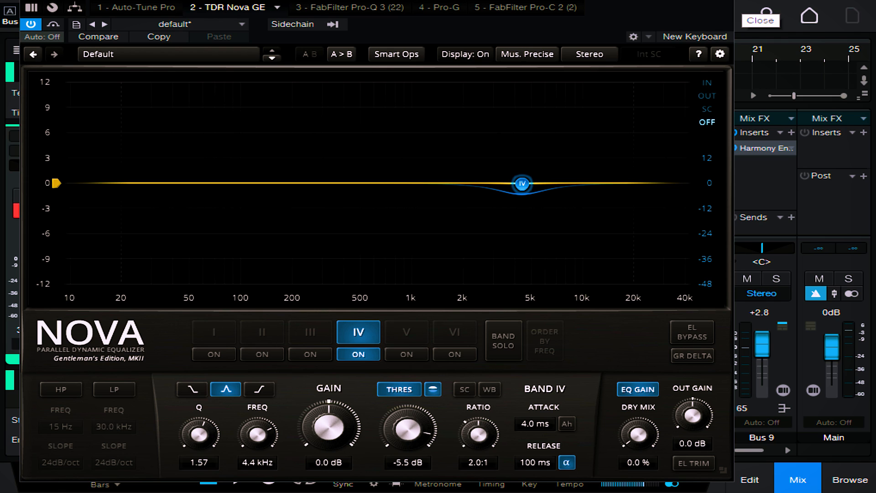
left_click(726, 7)
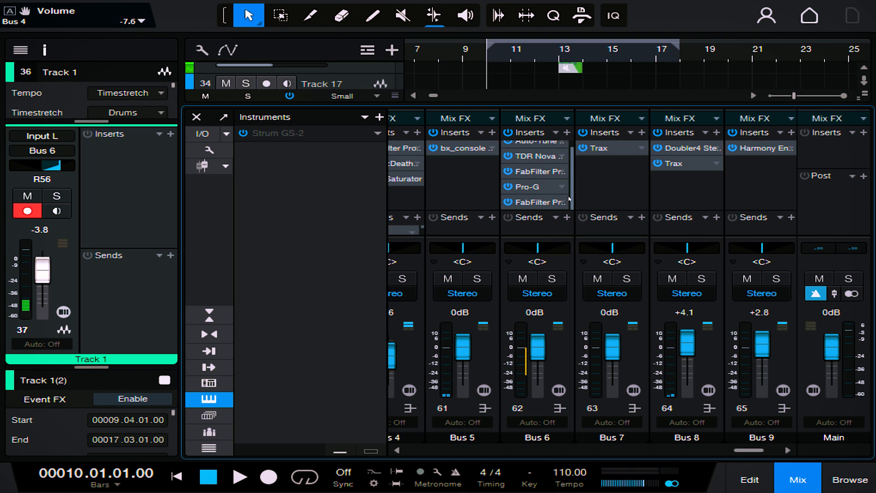
left_click(524, 187)
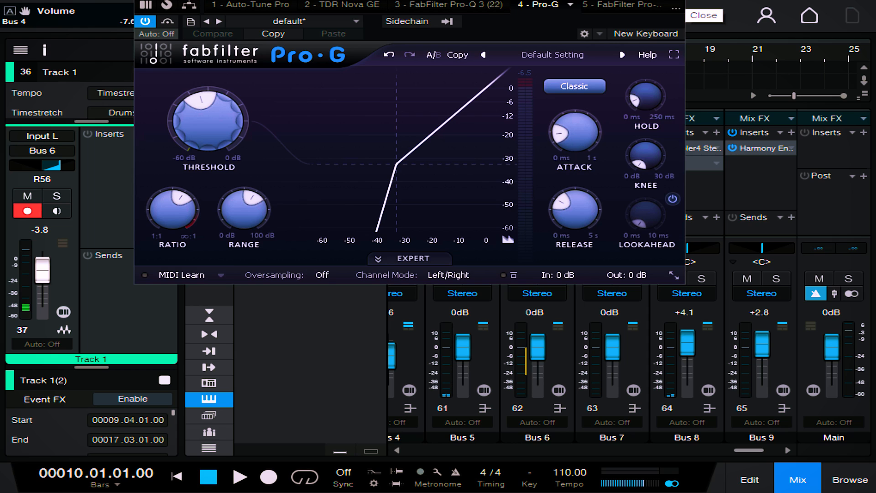
left_click(678, 5)
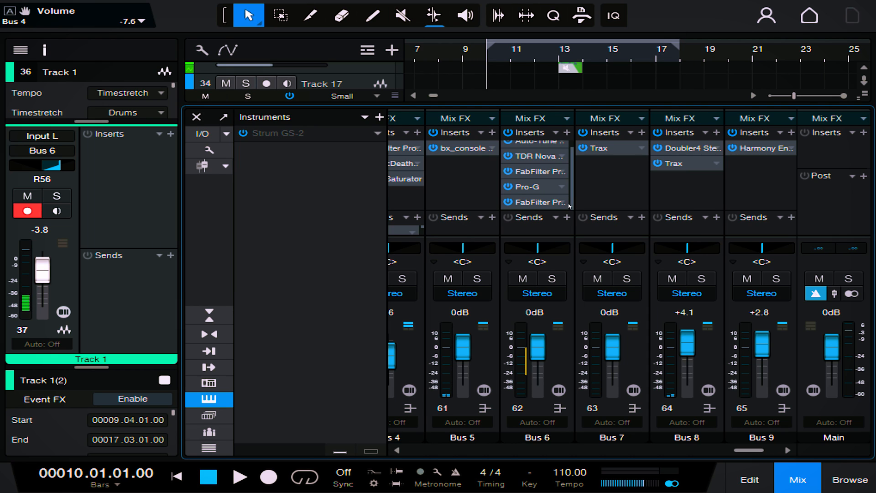
left_click(539, 201)
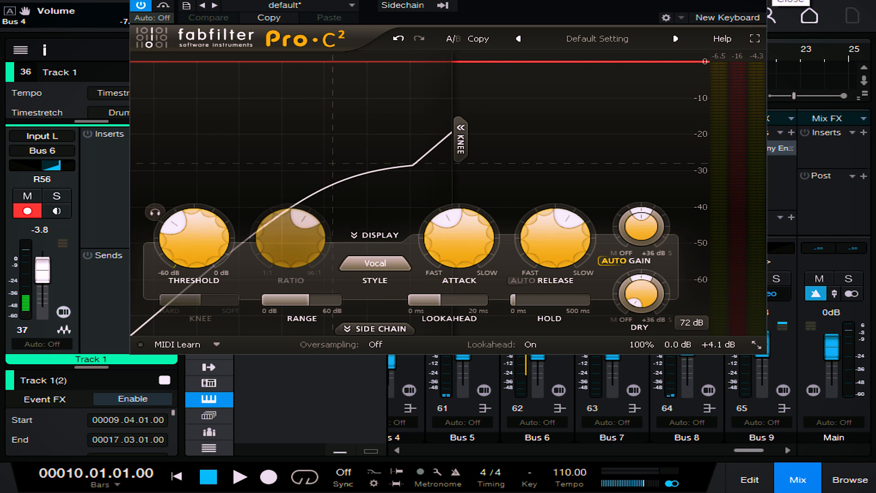
left_click(760, 0)
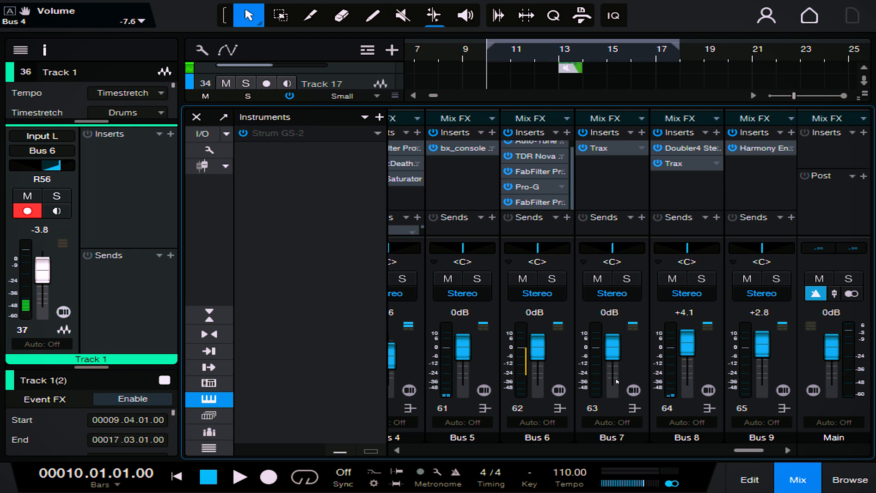
Return to the arrangement and inspect the panning and output bus of Track 8 and Track 7
left_click(805, 486)
scroll(699, 365, "down", 1)
scroll(689, 369, "down", 3)
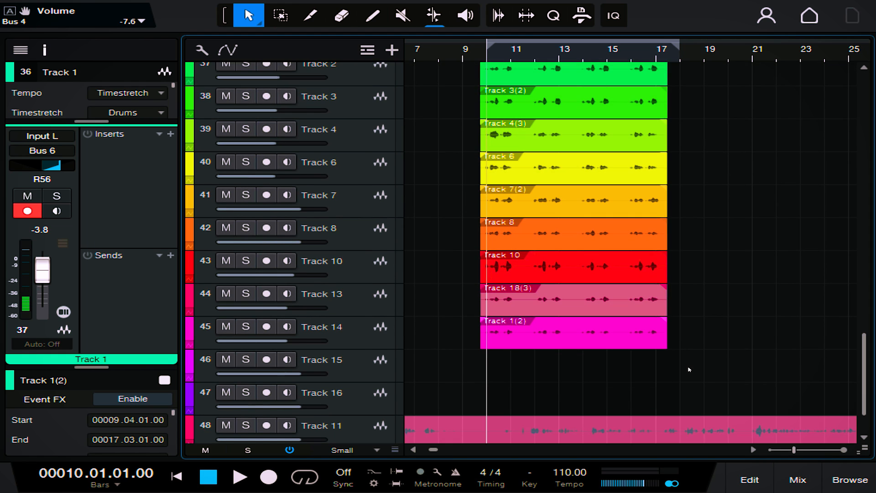
left_click(342, 261)
left_click(260, 231)
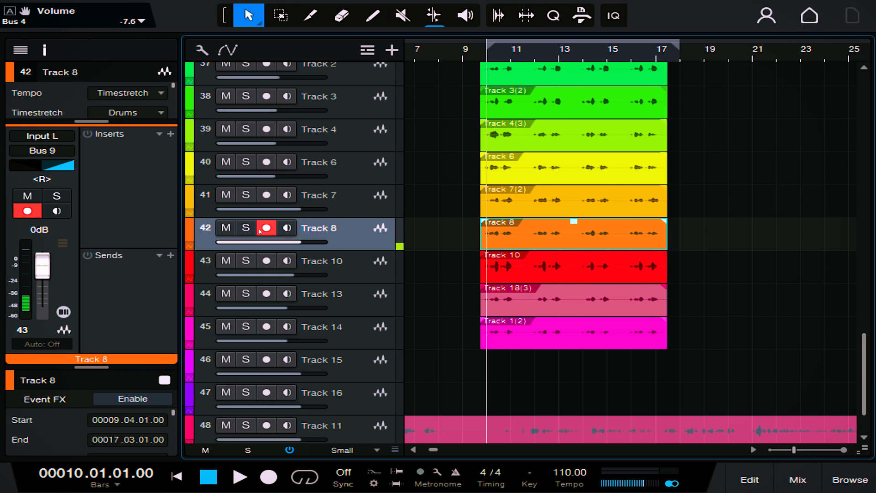
key("Up")
Solo Tracks 8 and 10, play them briefly, and clear both solos
left_click(246, 228)
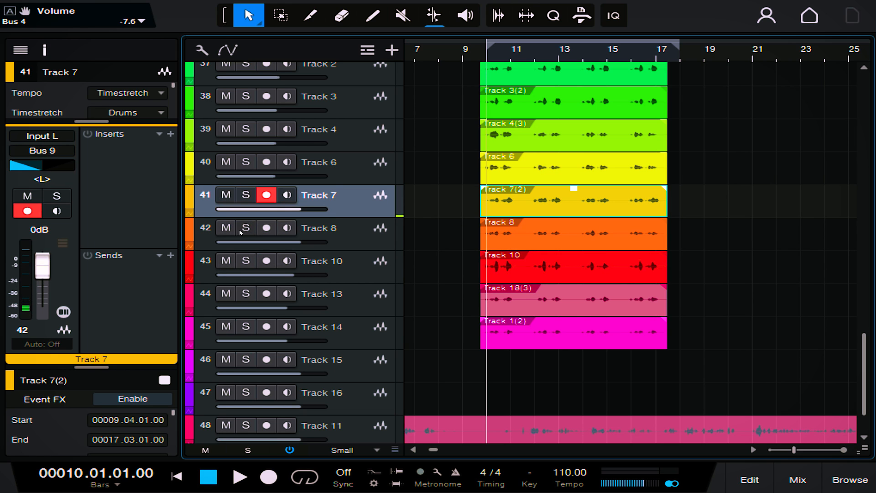
left_click(246, 261)
key("space")
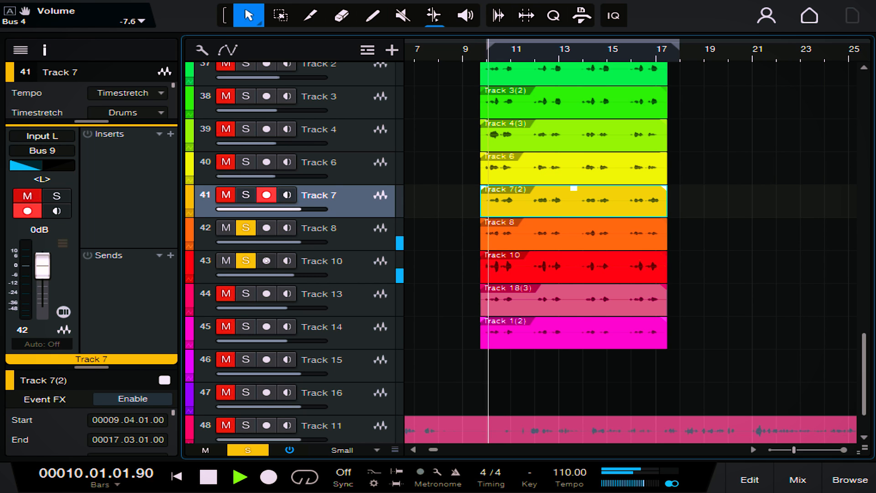
key("space")
left_click(249, 260)
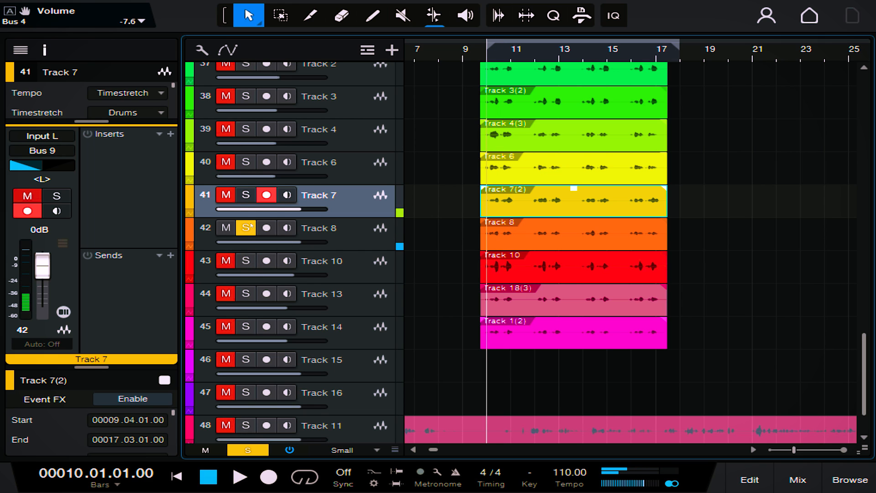
left_click(249, 228)
Solo Tracks 7 and 6, play them briefly, and clear both solos
left_click(250, 193)
left_click(248, 161)
key("space")
key("space")
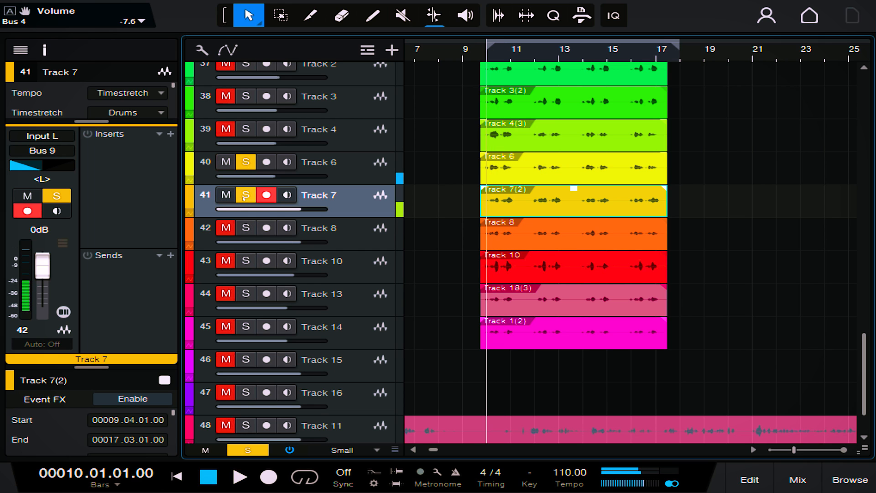
left_click(246, 161)
Audition Tracks 8 and 10 together in solo once more, and clear their solos
left_click(246, 228)
left_click(246, 260)
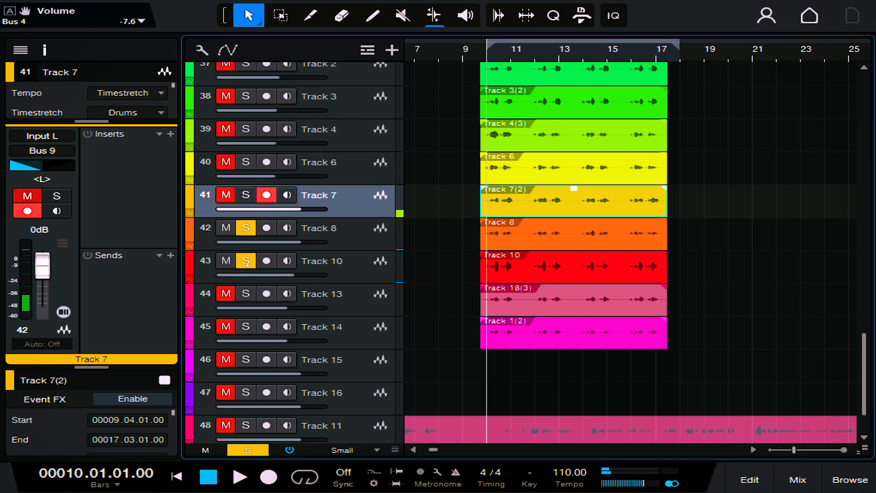
key("space")
key("space")
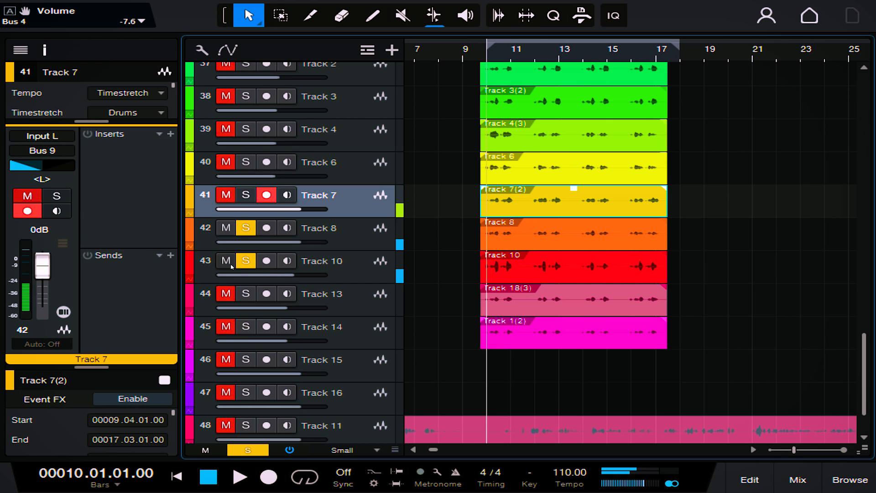
left_click(246, 260)
left_click(246, 227)
Reopen the mixer at the buses and review the Trax voice transformer settings on Bus 7
left_click(797, 479)
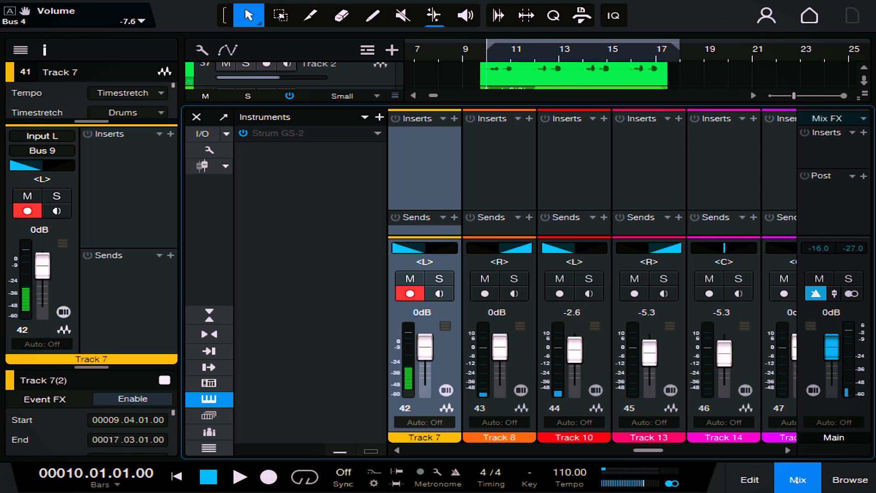
left_click_drag(648, 450, 753, 459)
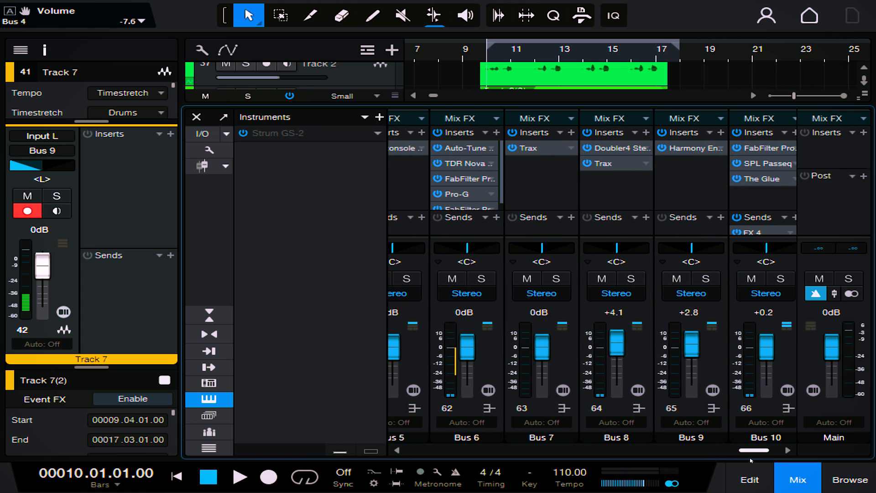
left_click(524, 148)
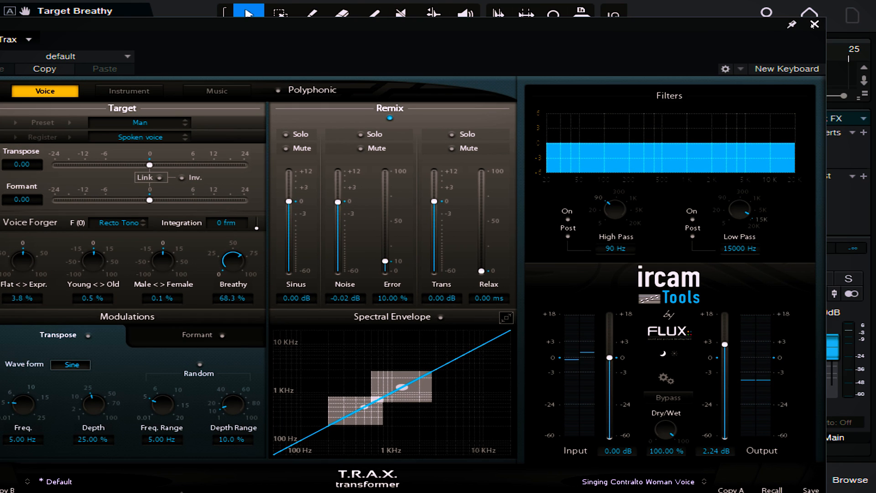
left_click(814, 34)
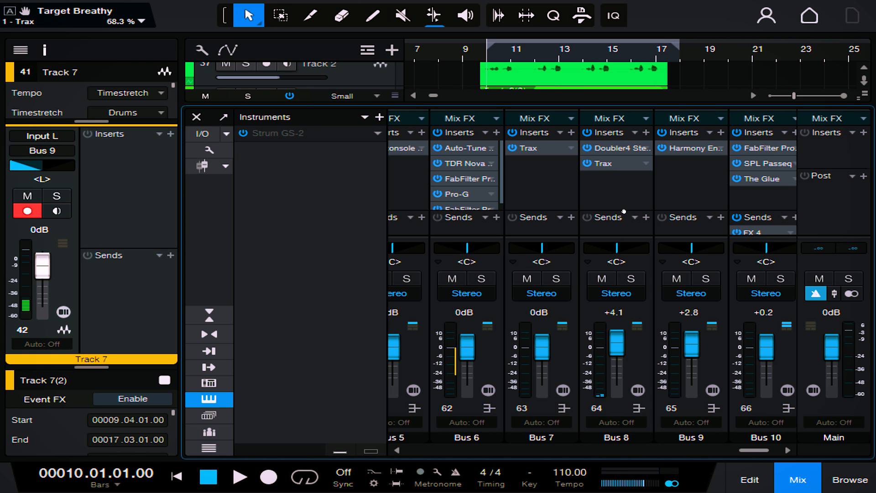
Review the Trax plug-in's remix and filter settings on Bus 8, and close its window
left_click(614, 166)
left_click_drag(275, 205, 214, 179)
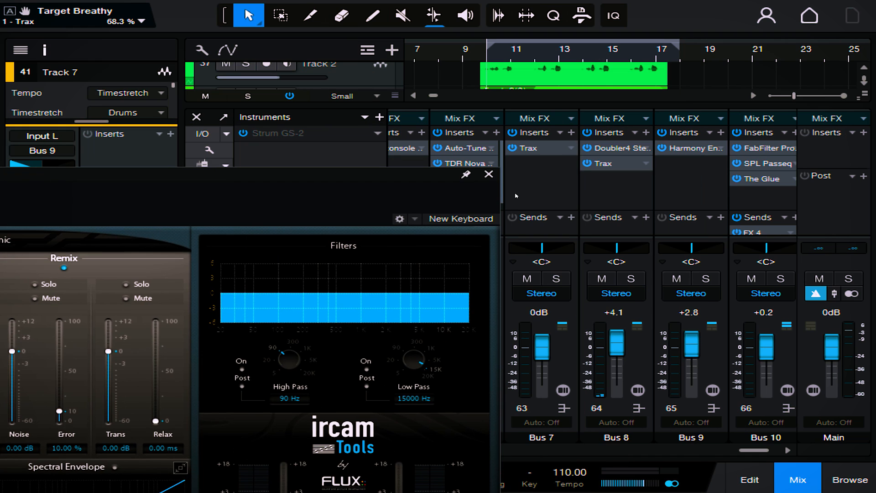
left_click(489, 174)
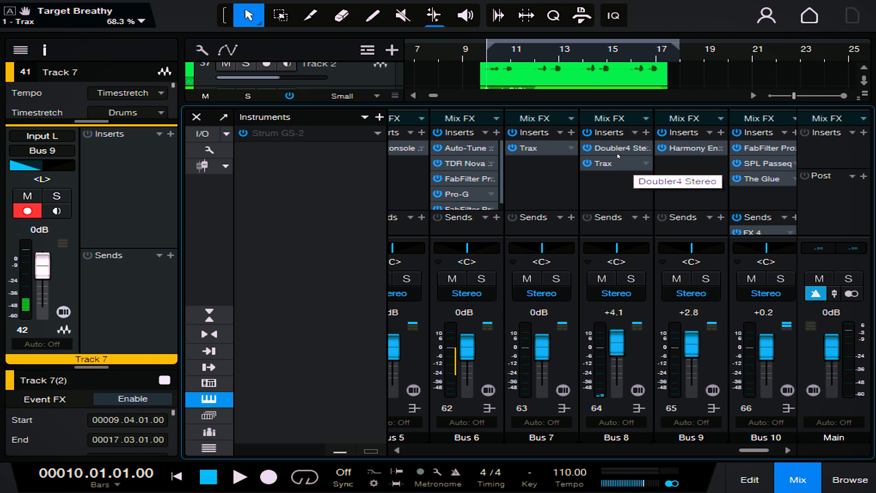
Hide the mixer and check the bus routing and panning of Tracks 6, 7, 8, 10, 13 and 14
left_click(781, 475)
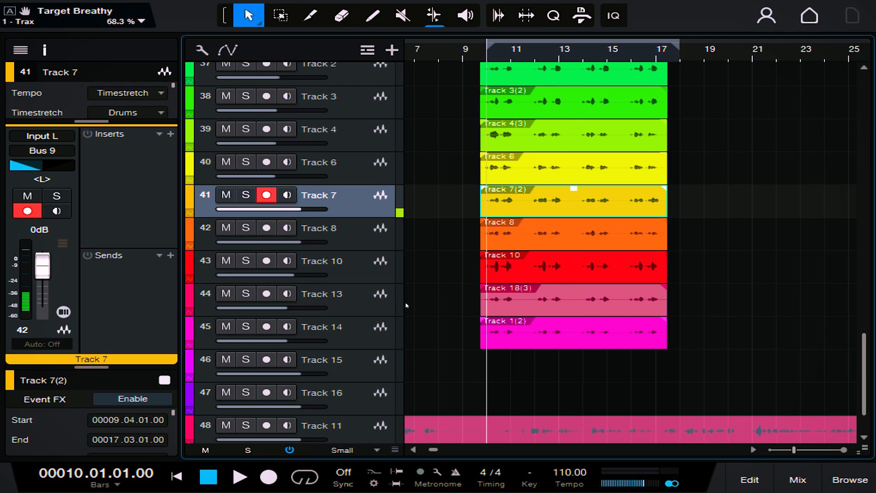
left_click(338, 273)
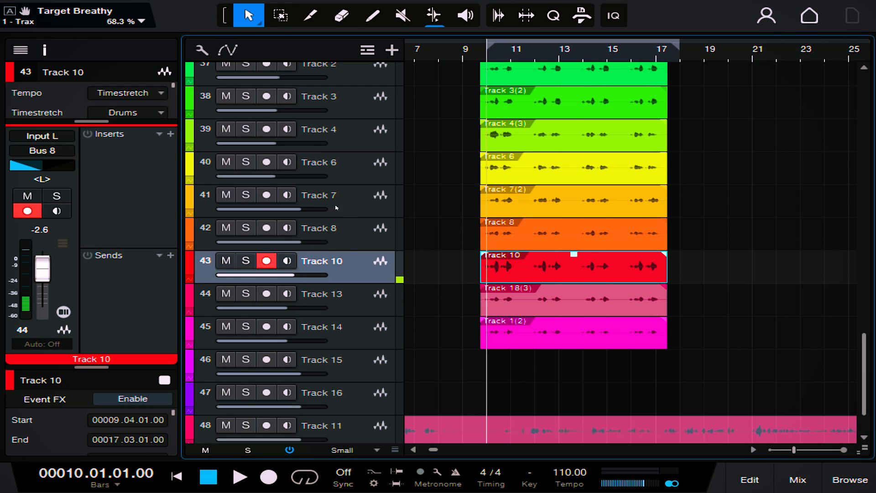
left_click(346, 244)
left_click(349, 270)
left_click(353, 296)
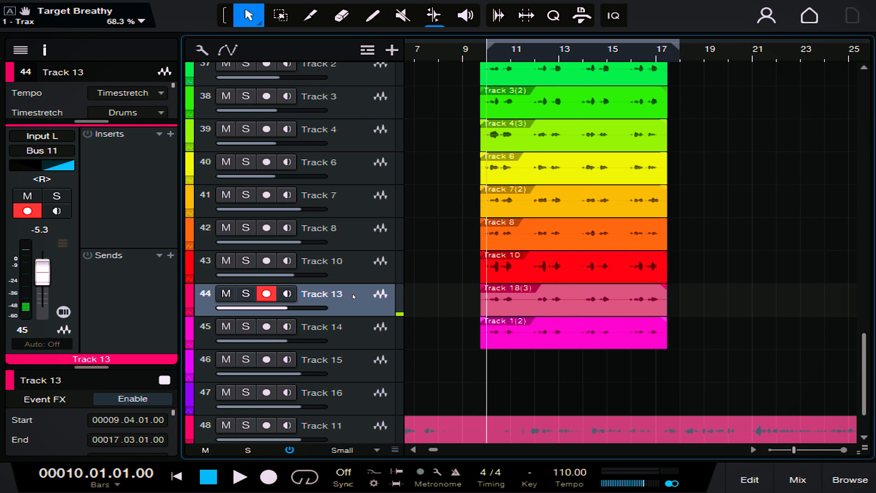
left_click(350, 270)
left_click(358, 203)
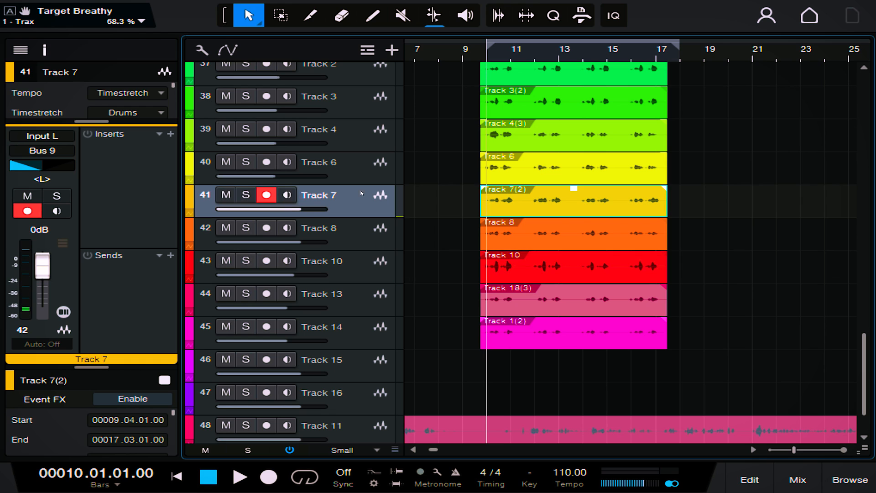
left_click(369, 302)
left_click(366, 271)
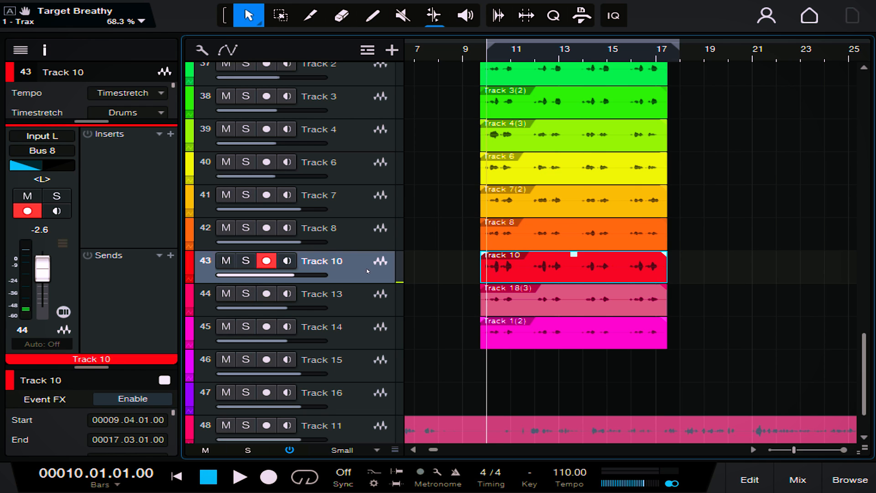
left_click(354, 163)
left_click(361, 328)
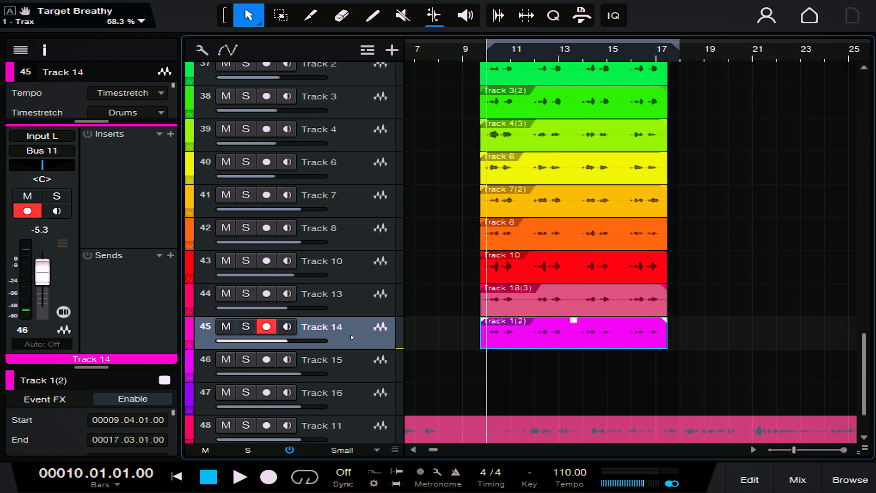
Reopen the mixer at the buses, play Bus 9 briefly in solo, and clear its solo
left_click(797, 482)
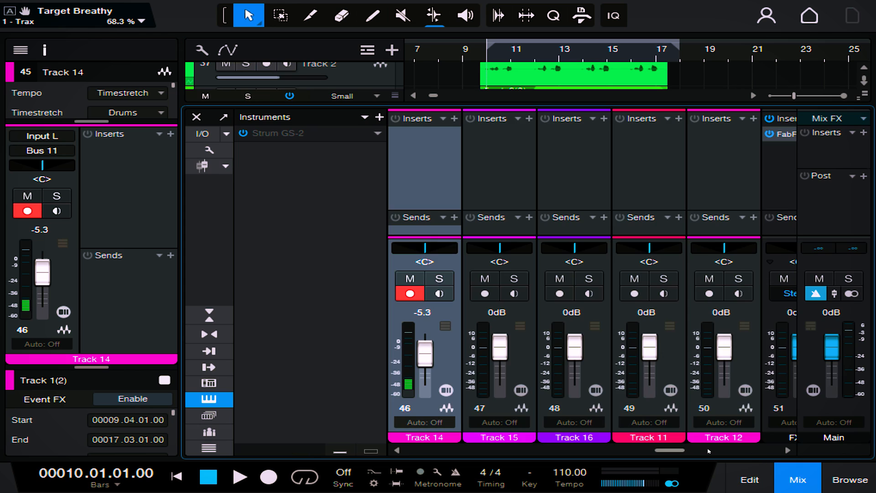
left_click_drag(674, 451, 752, 459)
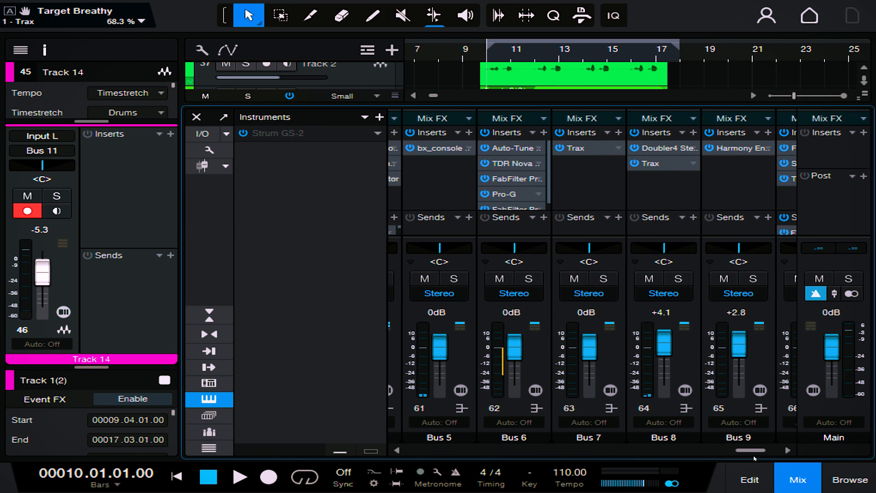
left_click(677, 278)
left_click(676, 279)
left_click(753, 278)
key("space")
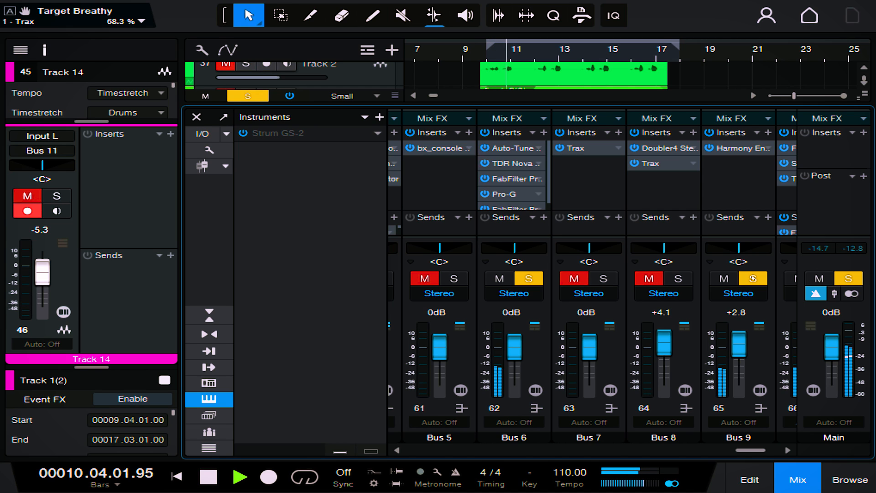
key("space")
left_click(752, 278)
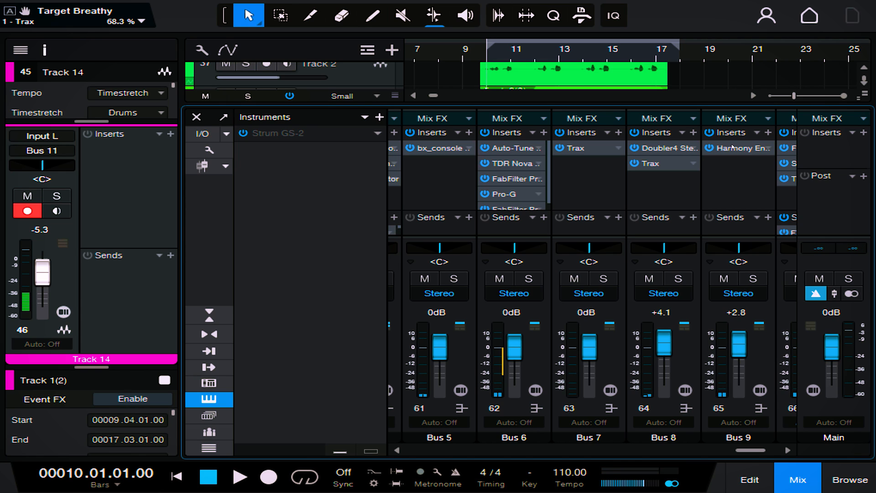
Solo Bus 9 again, compare it with Harmony Engine bypassed and enabled during playback, and clear the solo
left_click(752, 278)
key("space")
left_click(710, 149)
left_click(709, 149)
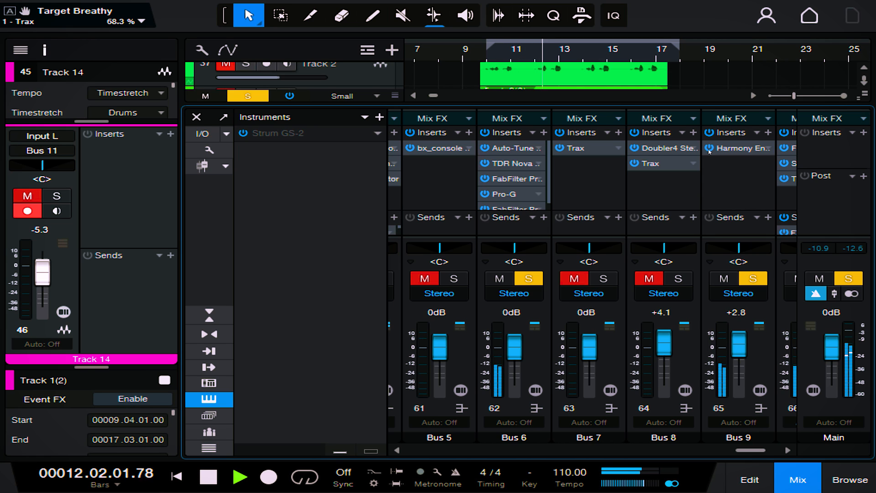
key("space")
left_click(753, 279)
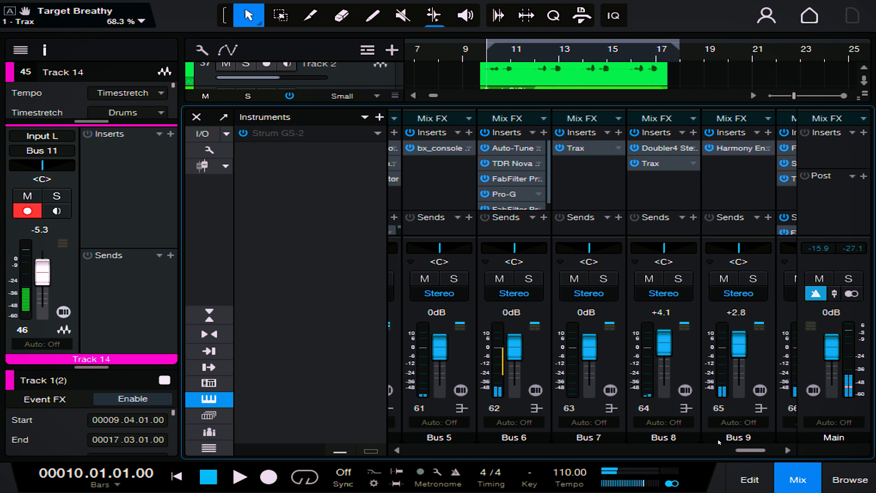
Solo Bus 10 in the mixer, review its FabFilter Pro-DS de-esser settings, and close the plug-in
left_click_drag(749, 450, 757, 450)
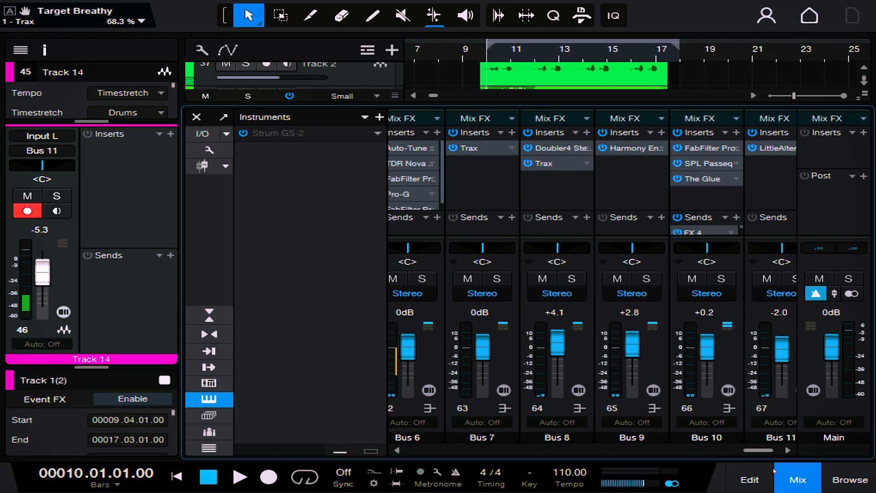
left_click(785, 475)
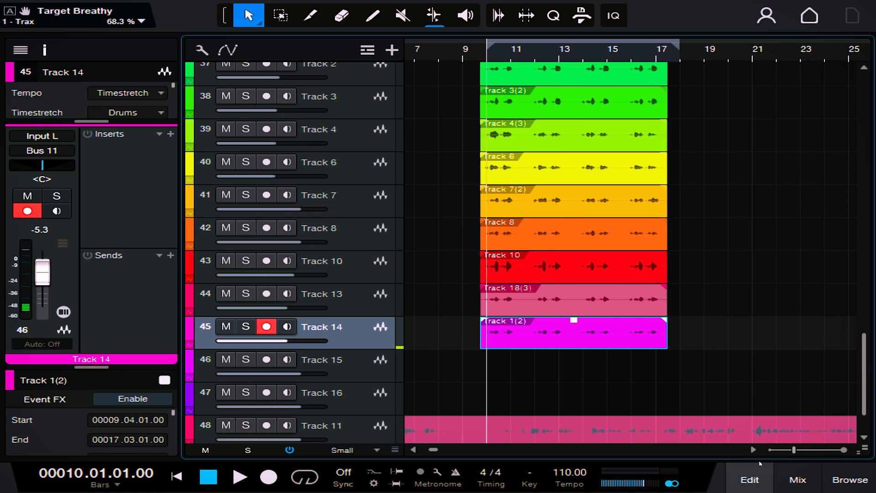
left_click(791, 484)
left_click_drag(670, 450, 760, 453)
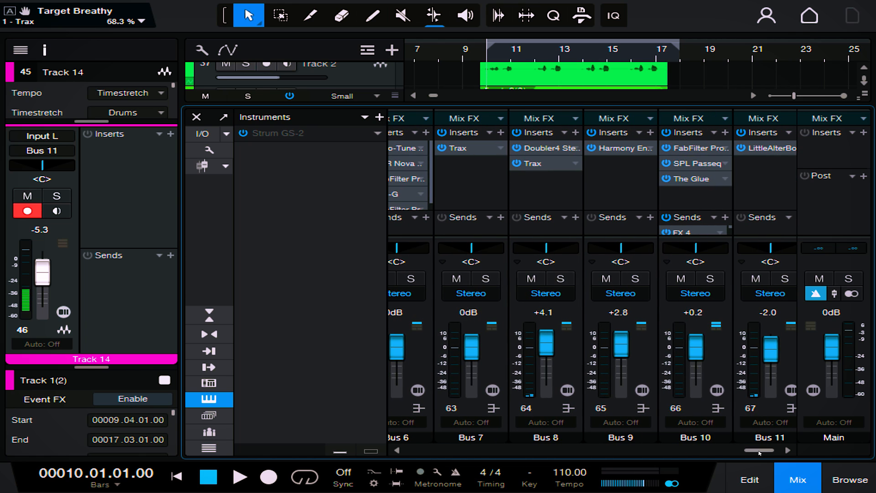
left_click(705, 278)
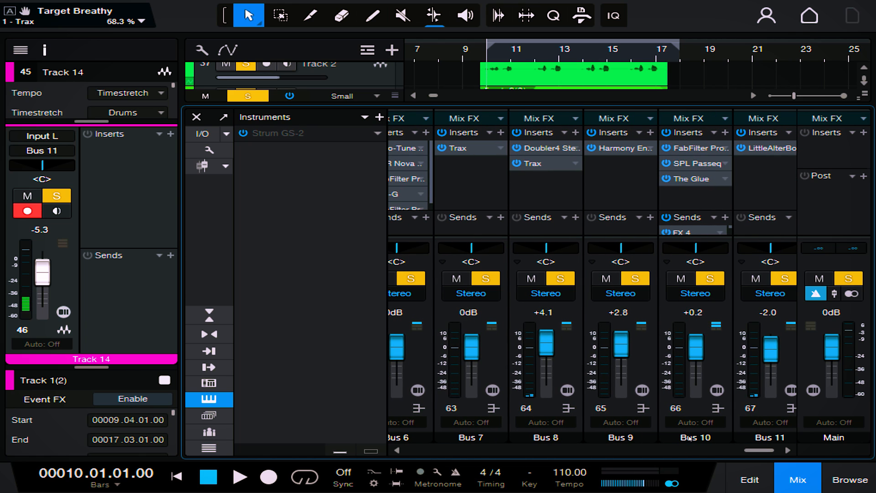
left_click(685, 147)
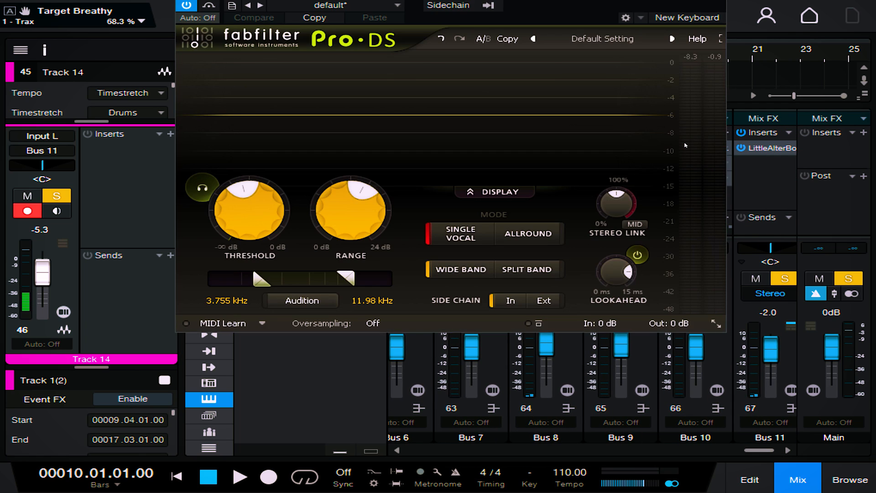
key("Escape")
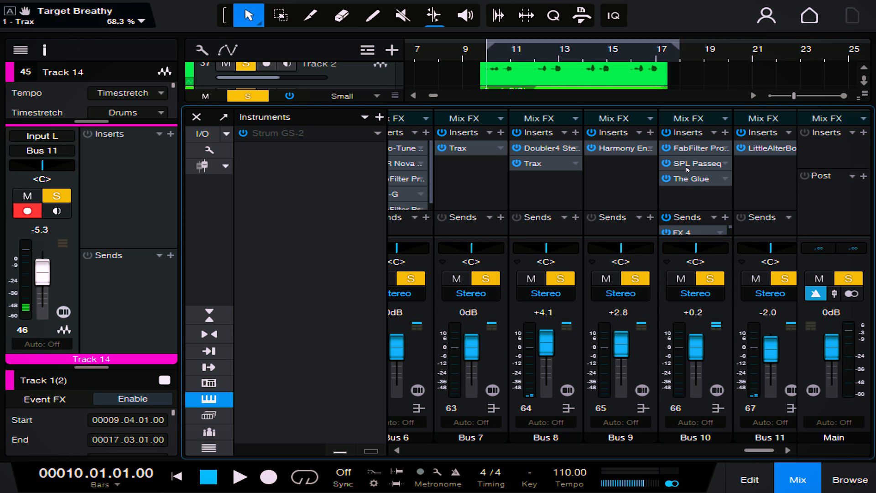
Play the soloed Bus 10 vocal stack from bar 10 several times in short passes
key("space")
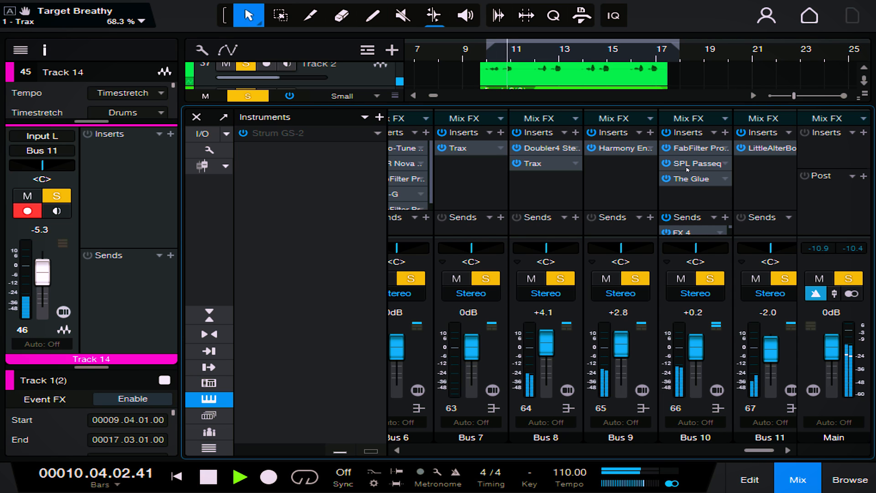
key("space")
key("space")
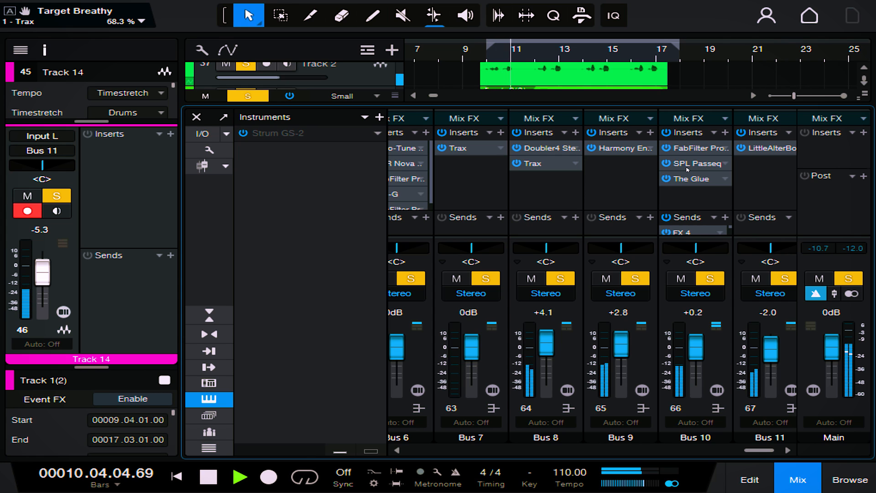
key("space")
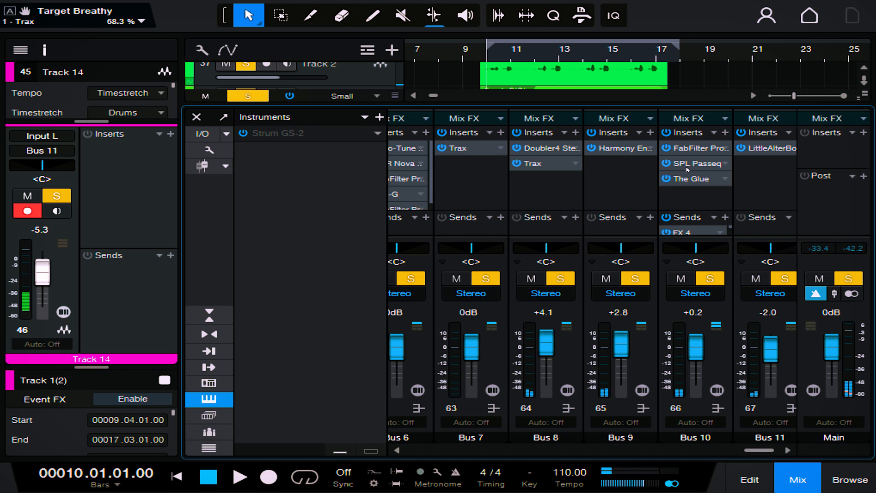
key("space")
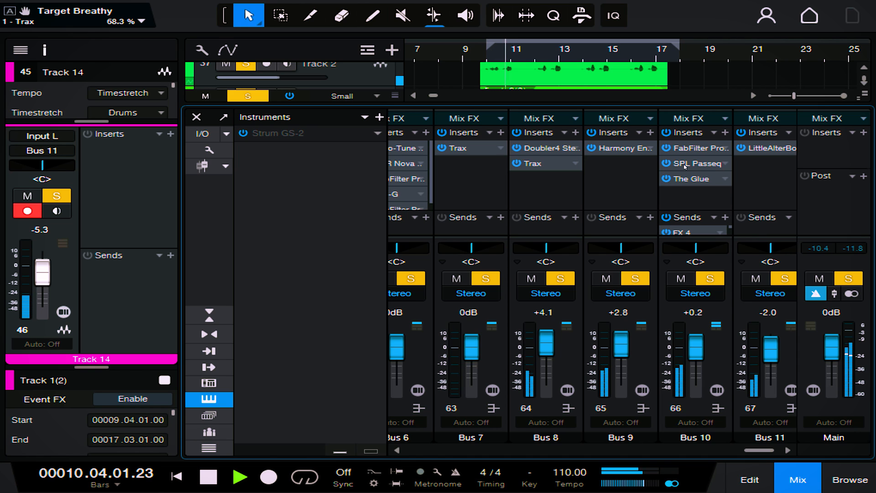
key("space")
Examine the SPL Passeq equalizer settings on Bus 10 across both channels, and close the plug-in
left_click(685, 167)
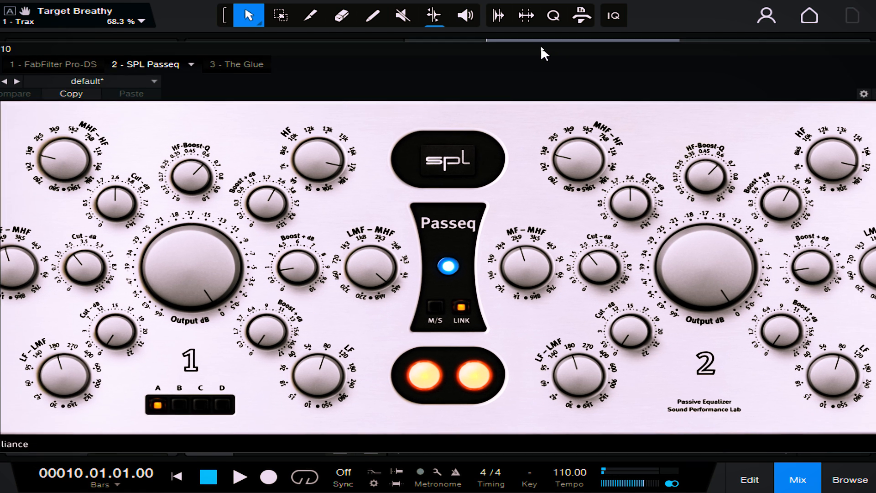
left_click_drag(540, 45, 543, 28)
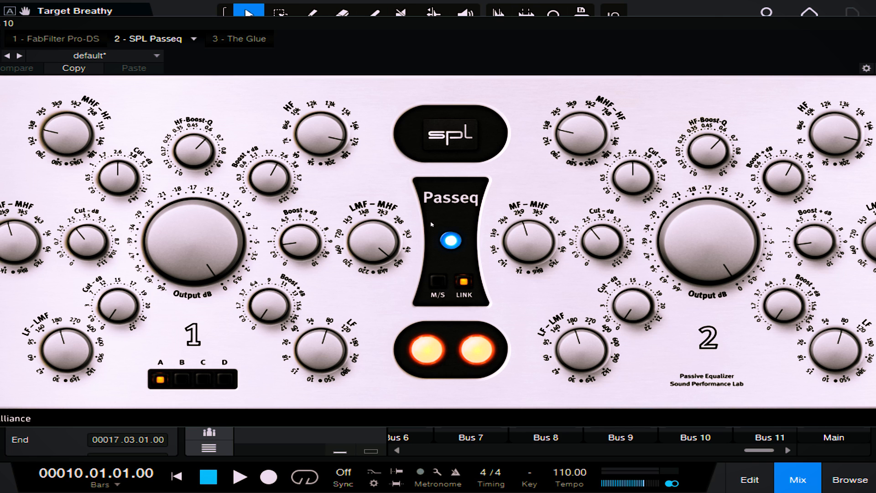
left_click_drag(439, 28, 472, 25)
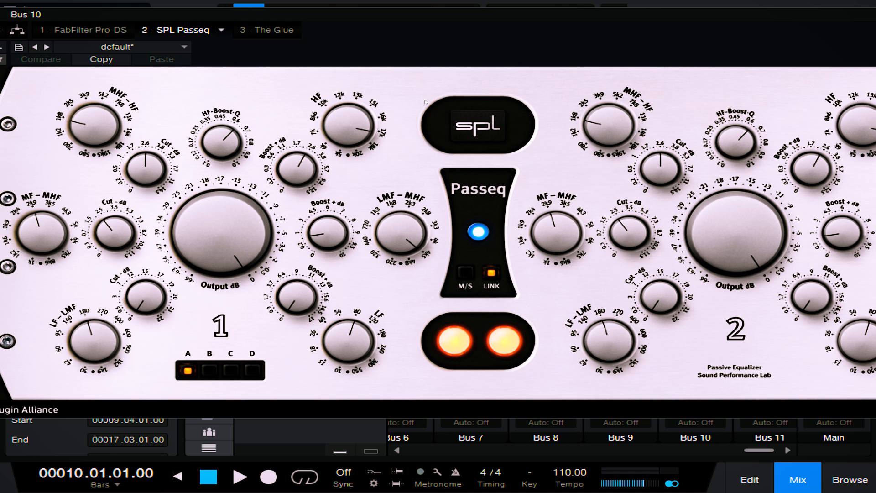
left_click_drag(442, 20, 456, 6)
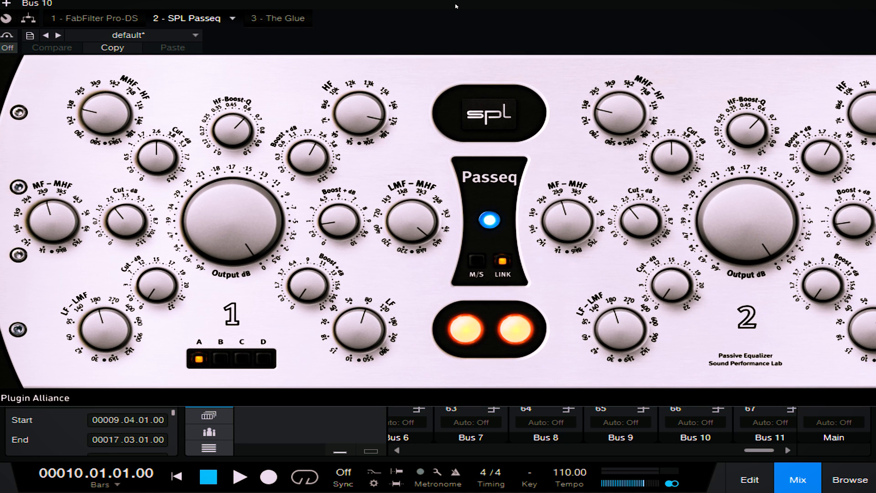
left_click_drag(456, 6, 492, 3)
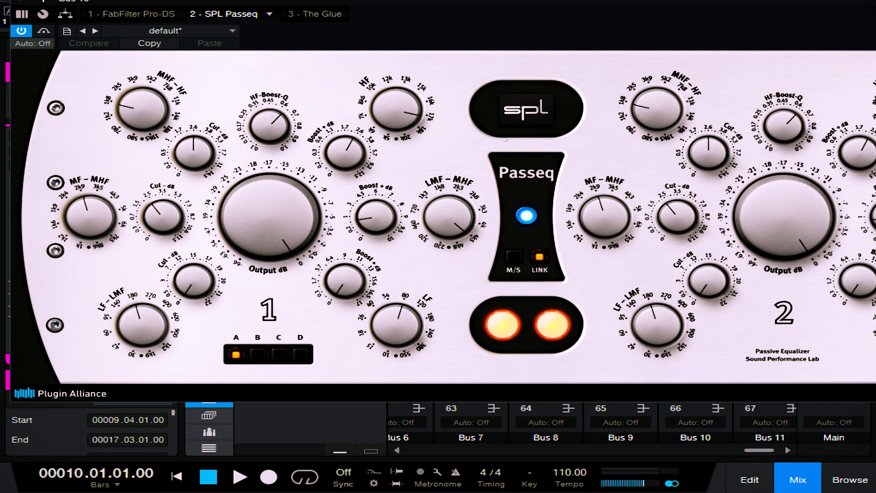
left_click_drag(608, 14, 592, 2)
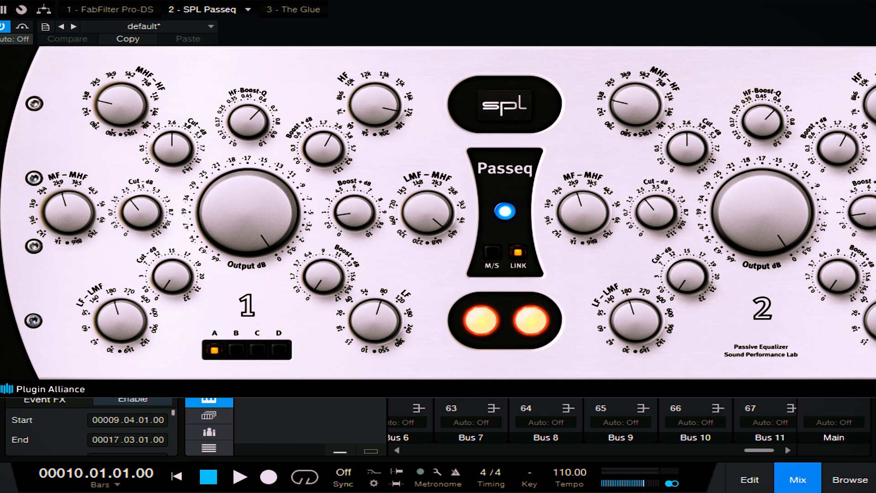
left_click_drag(542, 0, 403, 40)
left_click(864, 39)
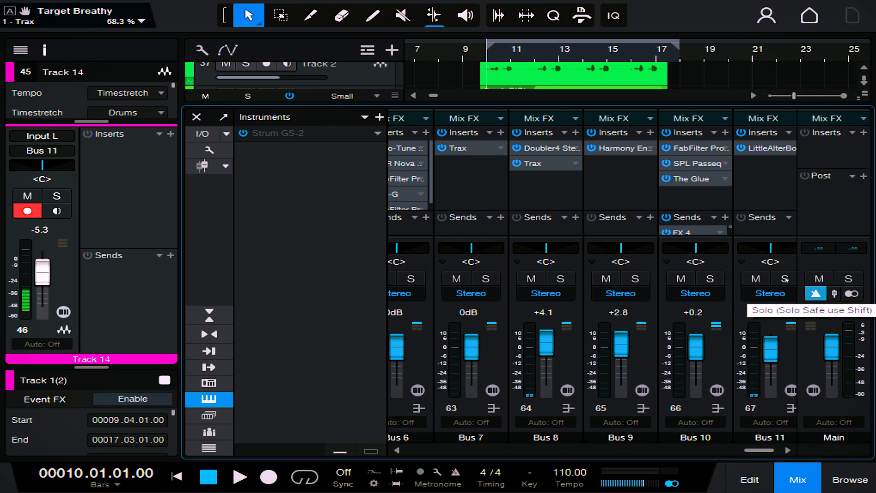
Solo Bus 11, hide the mixer, and select Track 18 to check its bus routing and panning
left_click(785, 279)
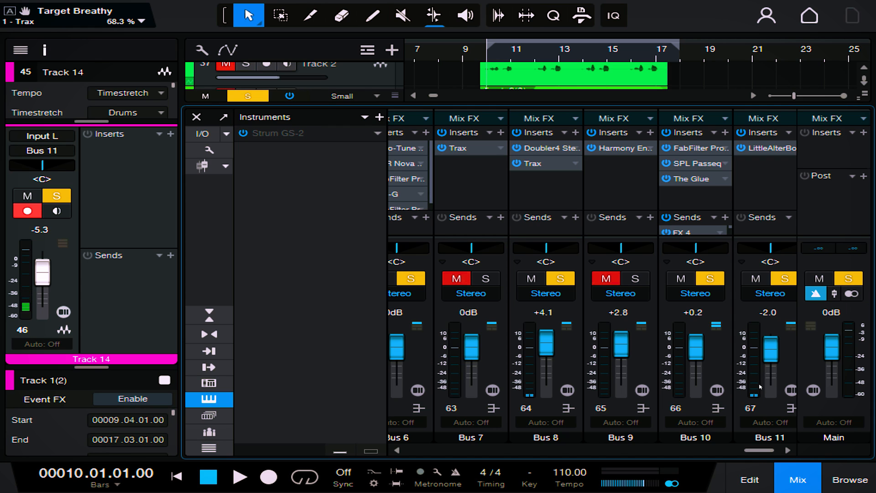
left_click(798, 479)
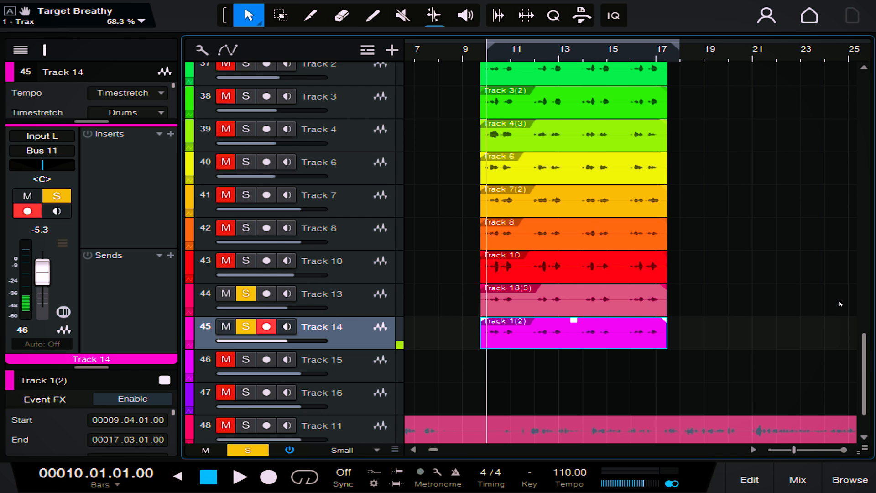
scroll(829, 279, "up", 4)
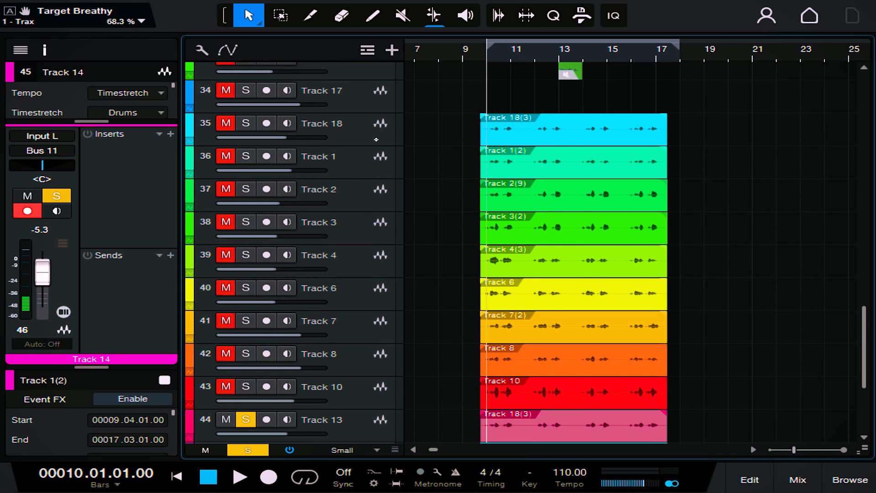
left_click(347, 133)
key("Down")
left_click(374, 130)
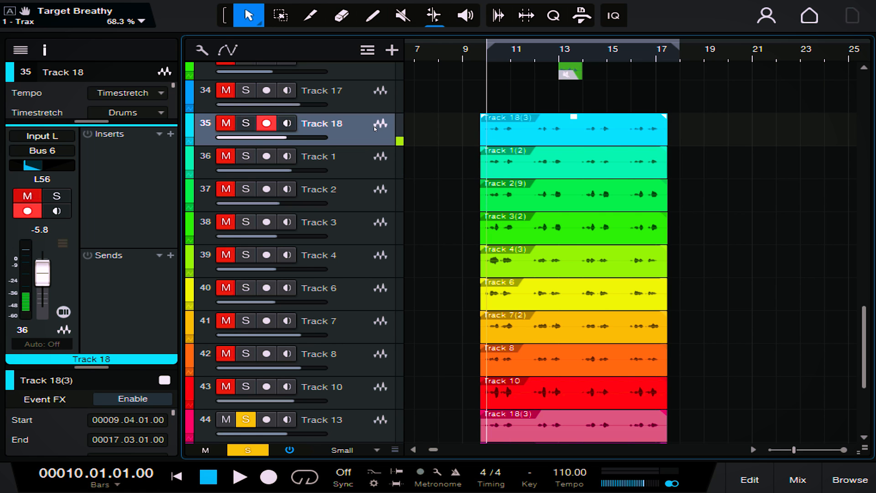
Select Track 1 to check its bus routing and panning, and briefly play the soloed Tracks 13 and 14 from bar 10
left_click(366, 163)
scroll(774, 256, "down", 5)
scroll(292, 250, "up", 5)
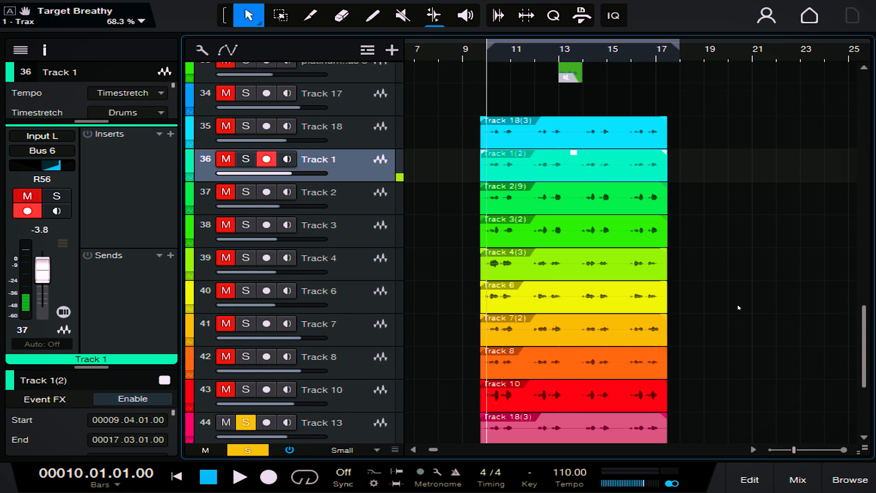
scroll(197, 365, "down", 2)
key("space")
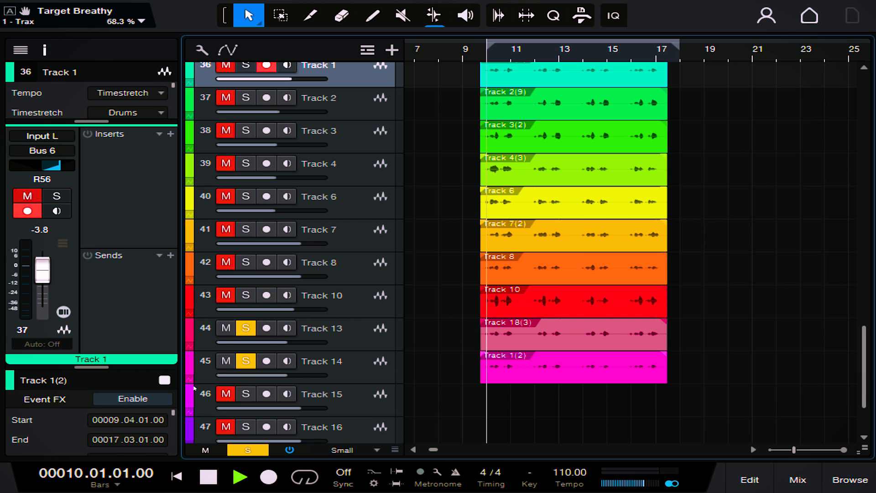
key("space")
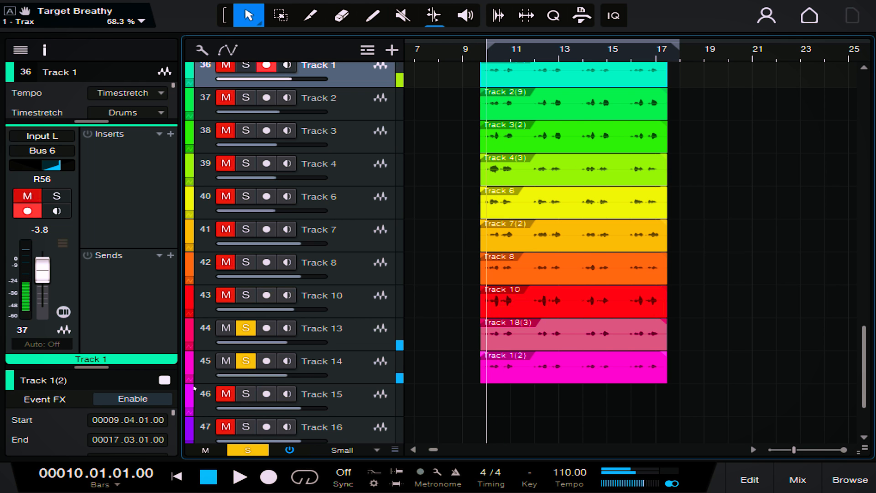
Solo Track 1 and Track 18 alongside Tracks 13 and 14, and play the combined vocals from bar 10
scroll(571, 364, "up", 5)
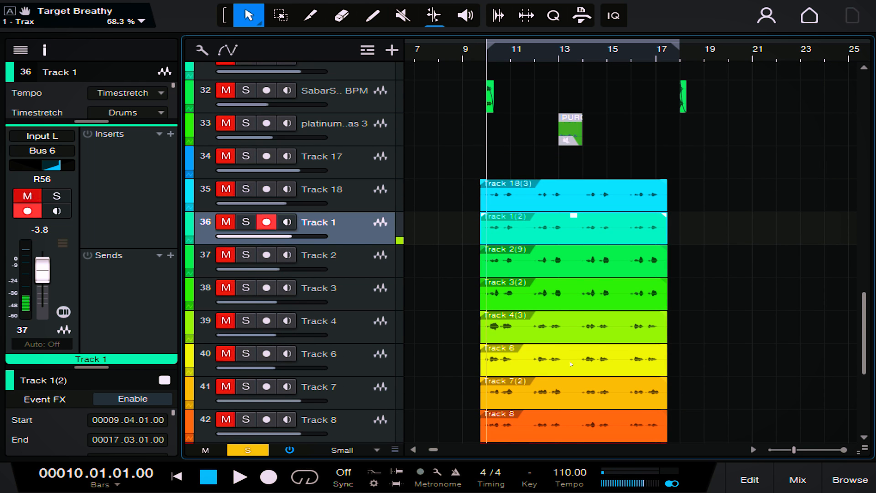
left_click(245, 221)
left_click(246, 188)
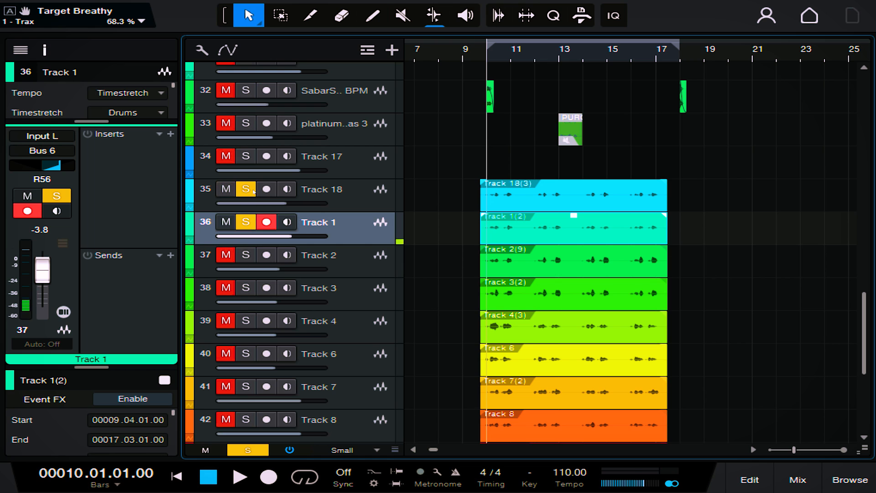
key("space")
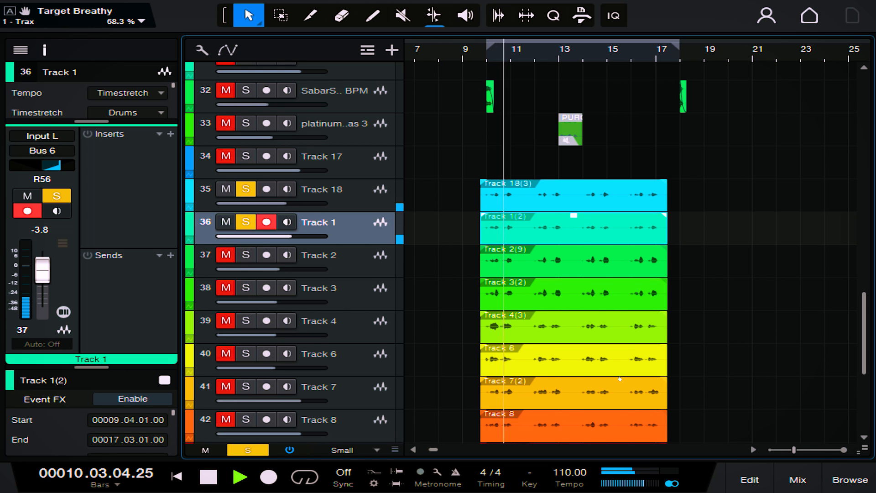
scroll(619, 378, "down", 5)
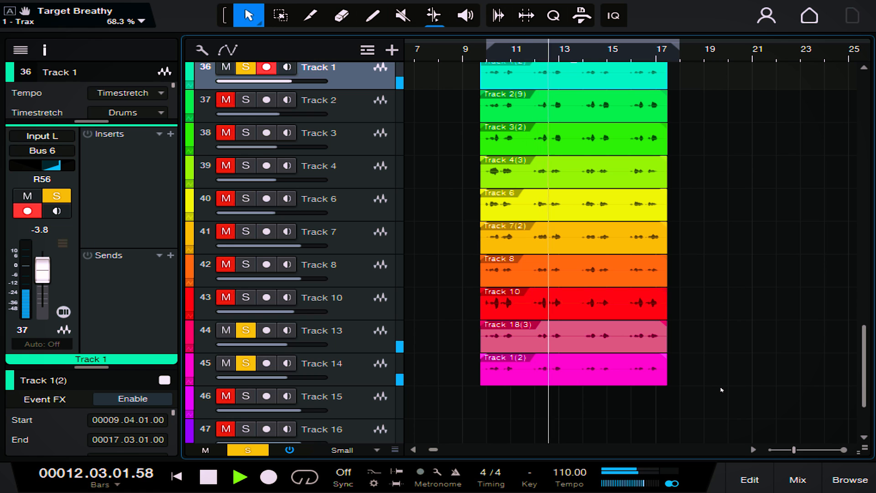
key("space")
Show the mixer, solo all buses through the Main channel, and review the settings of The Glue compressor on Bus 10
left_click(796, 484)
left_click_drag(632, 451, 788, 446)
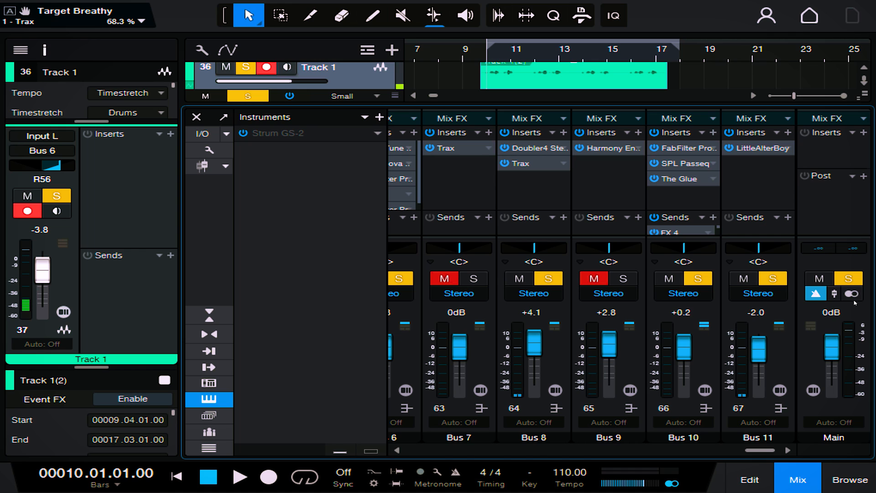
left_click(850, 278)
left_click(696, 278)
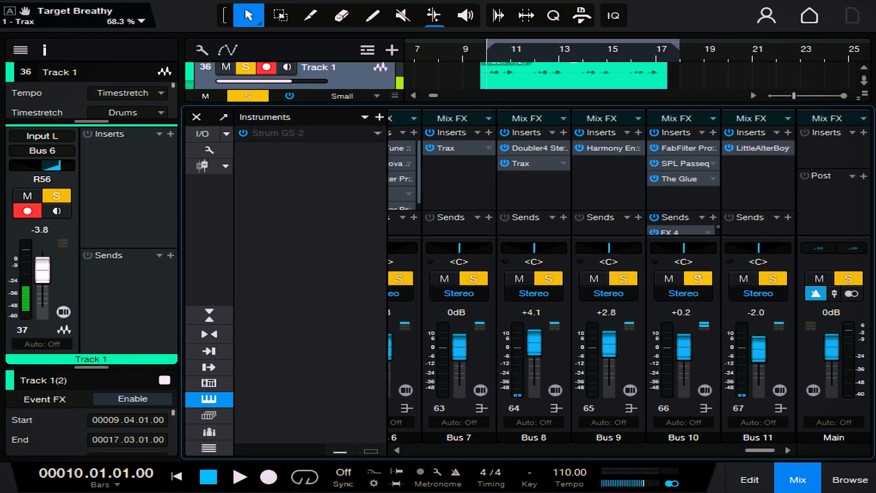
left_click(669, 180)
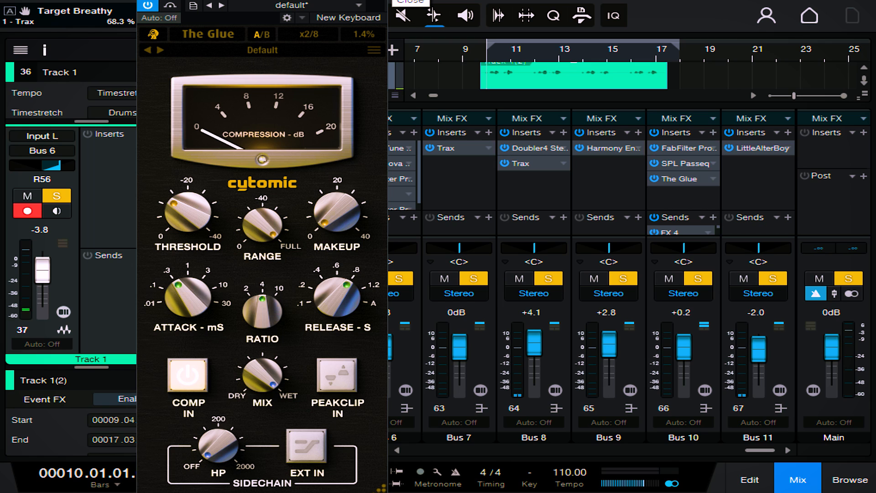
left_click(386, 2)
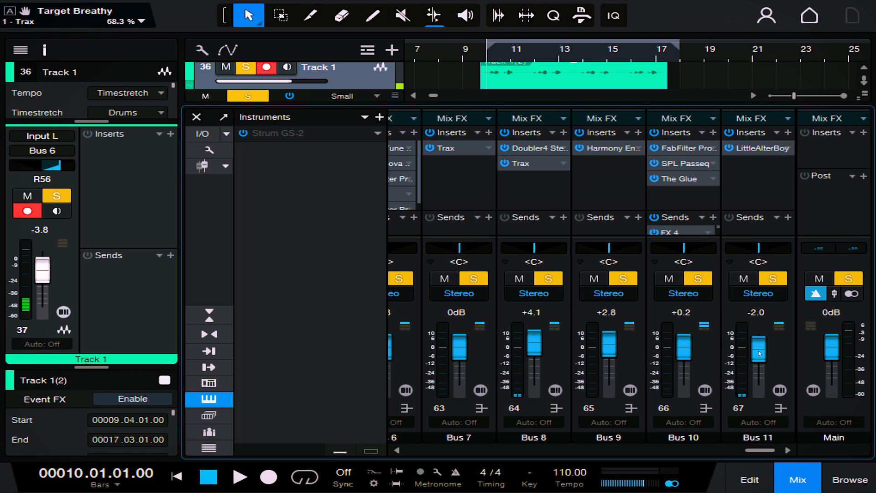
Reopen The Glue on Bus 10, play a short passage from bar 10 to watch its compression meter, and close the plug-in
left_click(673, 179)
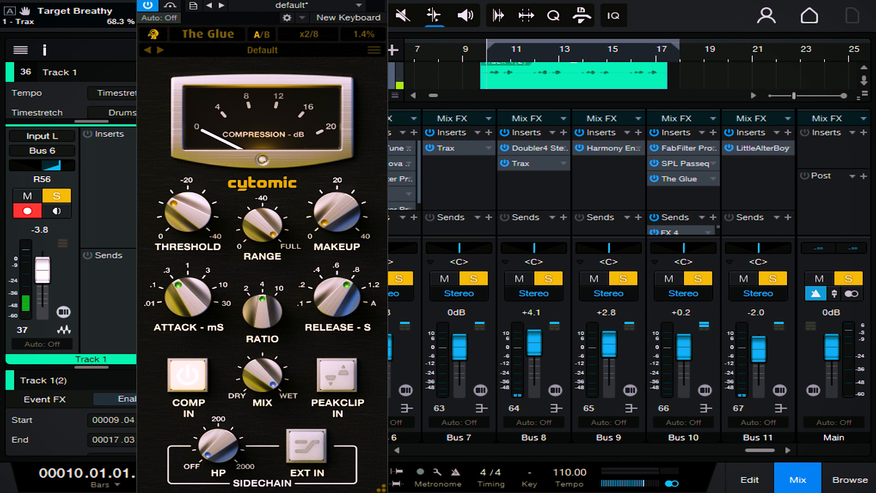
left_click_drag(219, 2, 293, 2)
key("space")
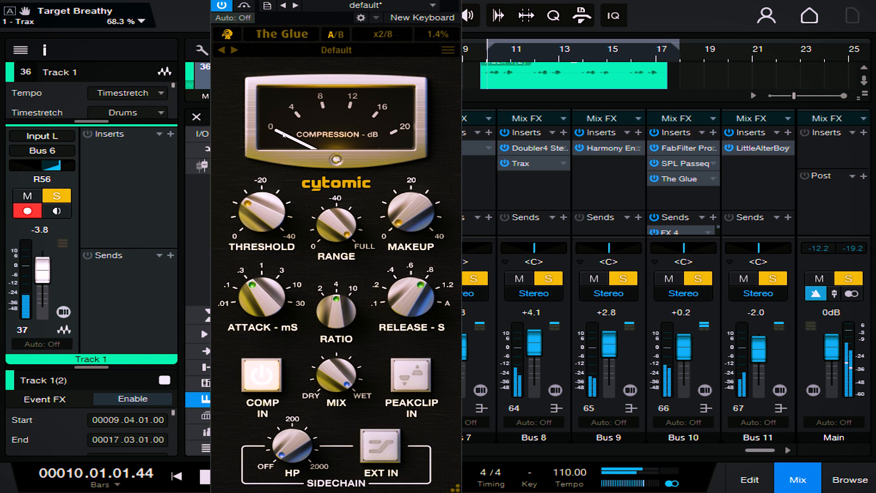
key("space")
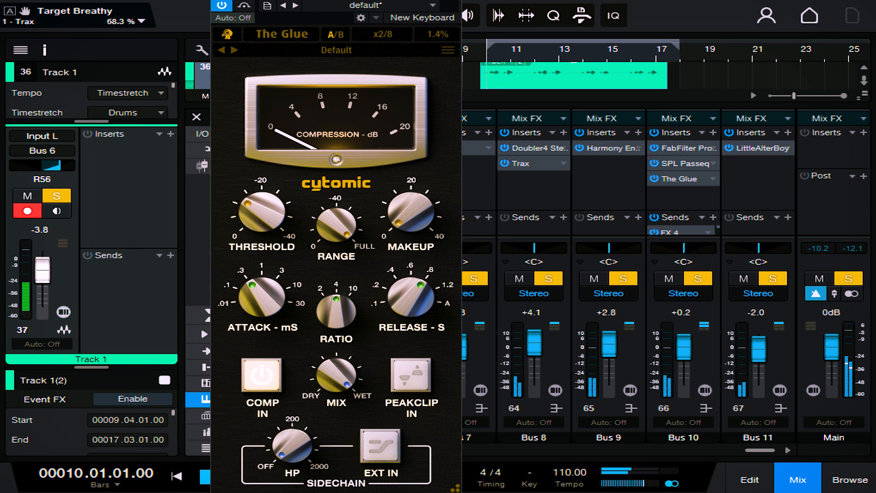
key("Escape")
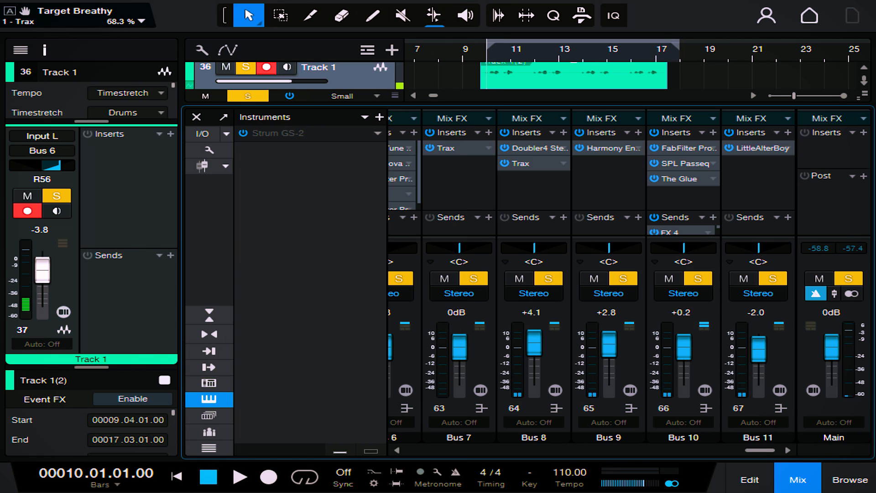
Clear all solos and enlarge the mixer's Sends area to review Bus 10's FX 4, FX 5 and FX 6 sends
key("s")
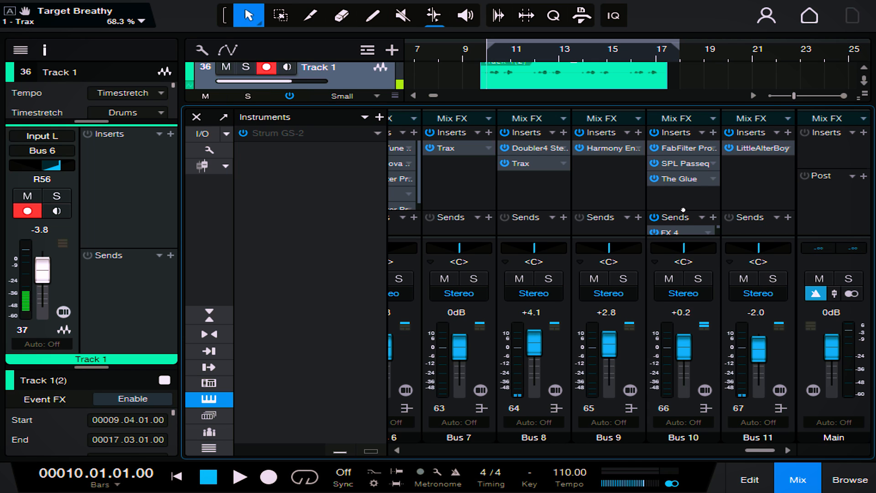
left_click_drag(682, 199, 684, 148)
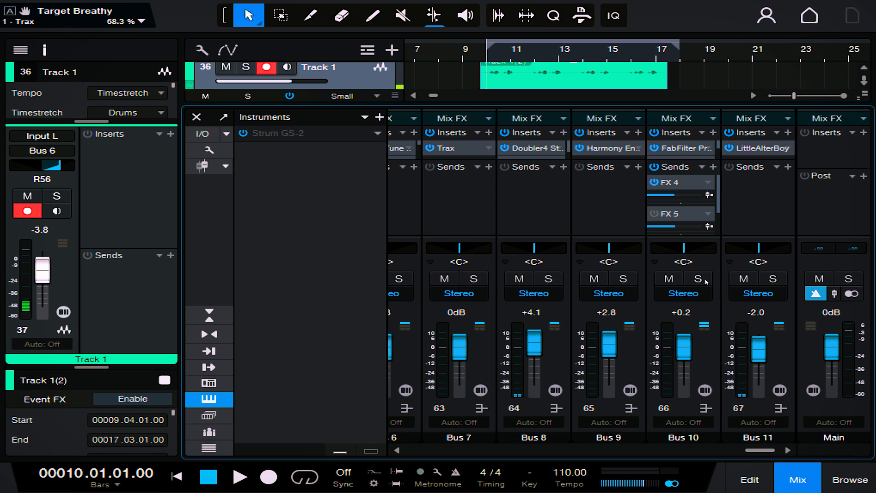
left_click(708, 213)
left_click_drag(718, 201, 719, 221)
Play the full mix from bar 10 with no channels soloed, and hide the mixer
left_click(847, 278)
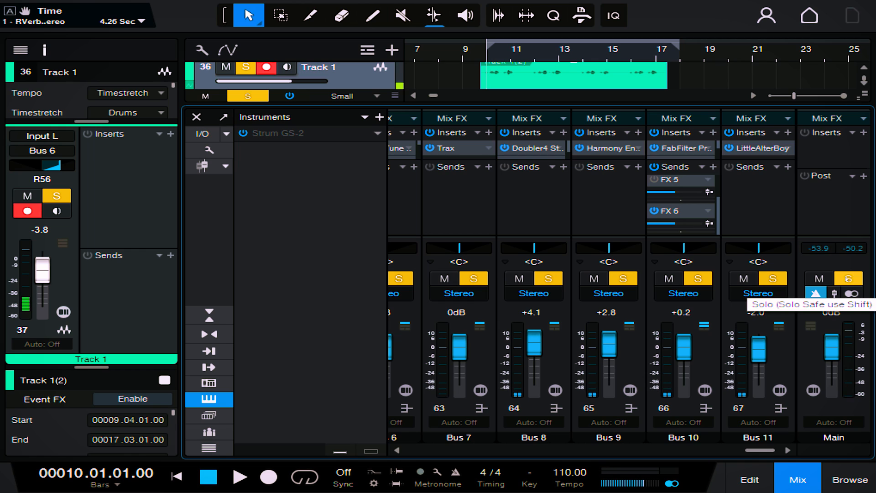
left_click(848, 279)
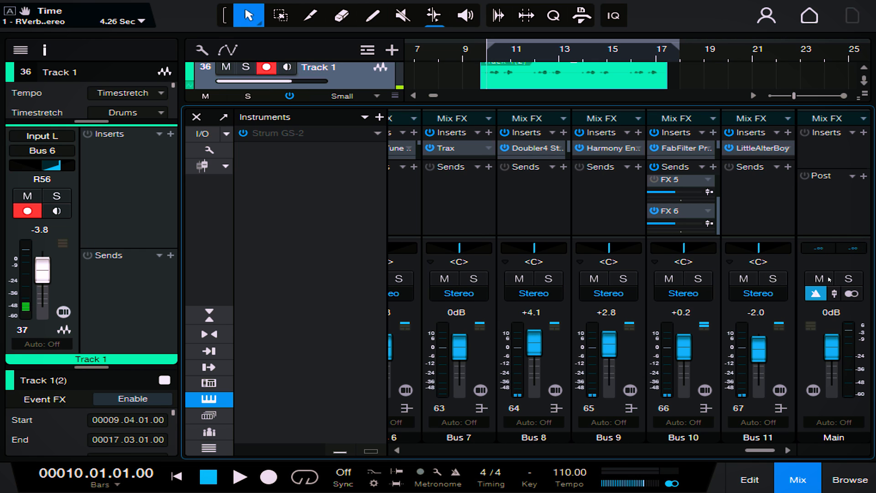
left_click(469, 67)
key("space")
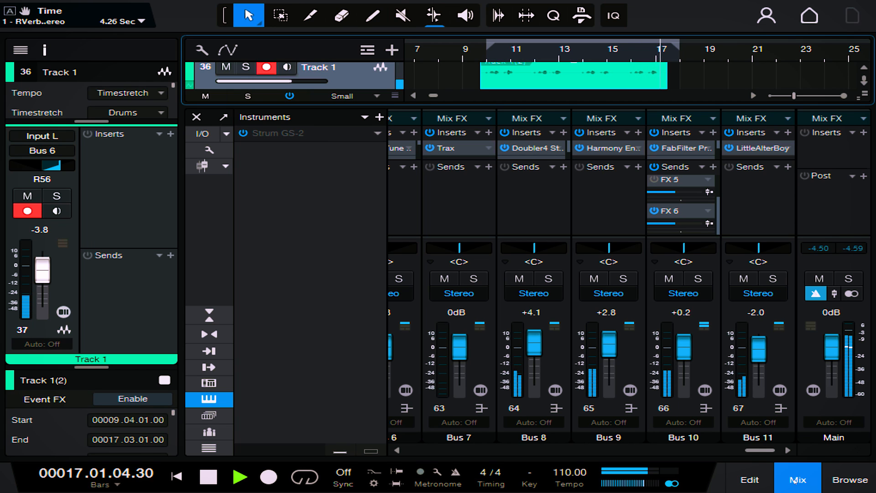
left_click(794, 481)
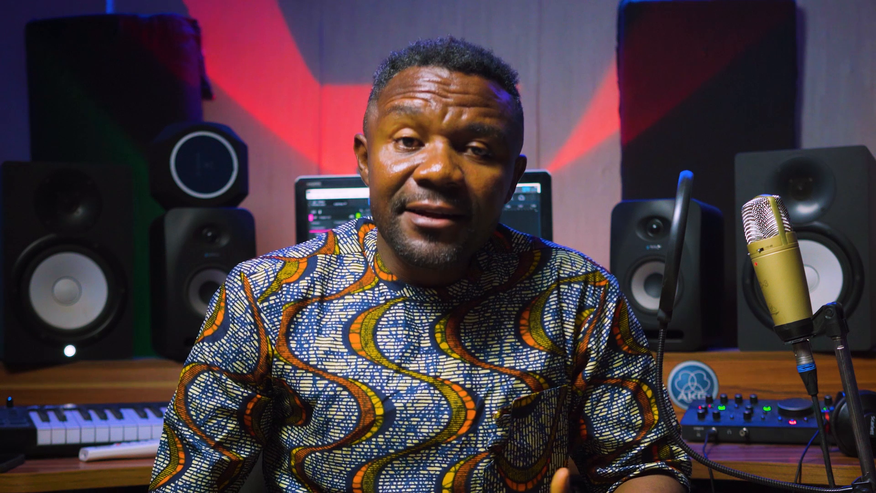